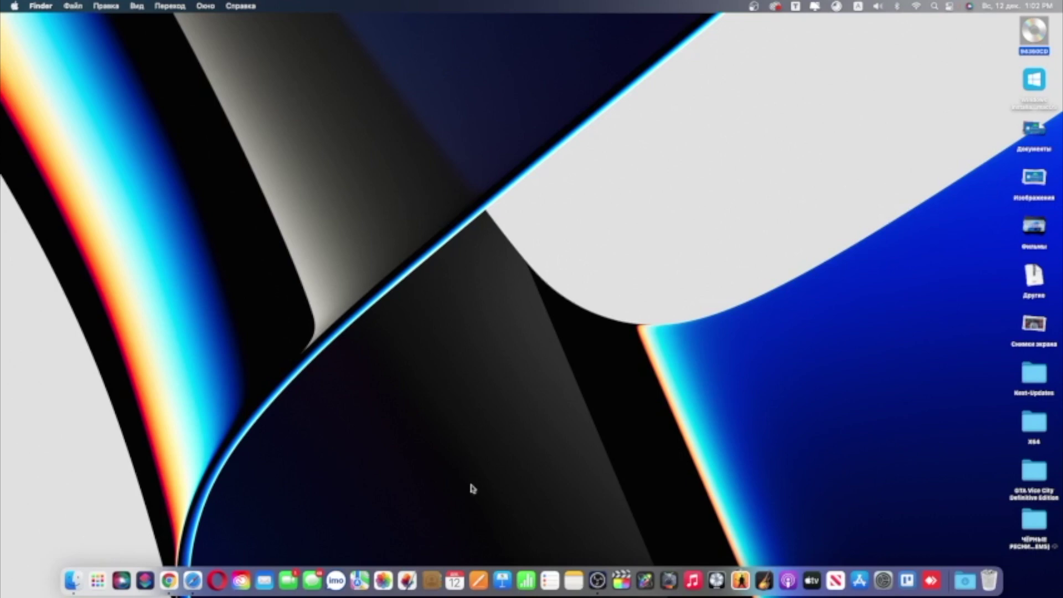
Launch and quit Kext Updater, and examine the release assets of OpenCore 0.7.6 on GitHub in Safari
{"action": "left_click", "coordinate": [98, 580]}
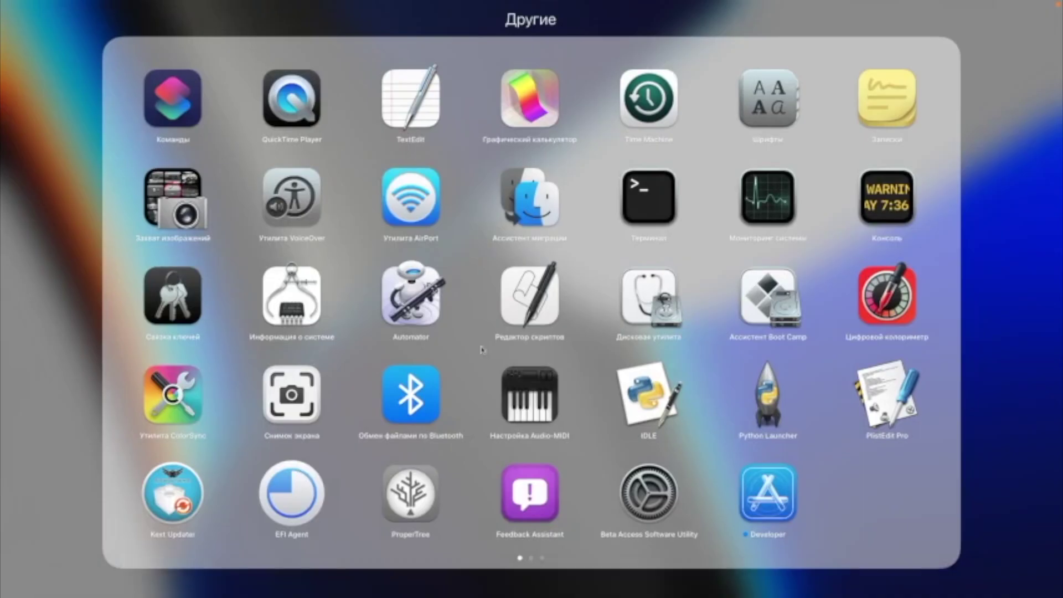
{"action": "left_click", "coordinate": [176, 490]}
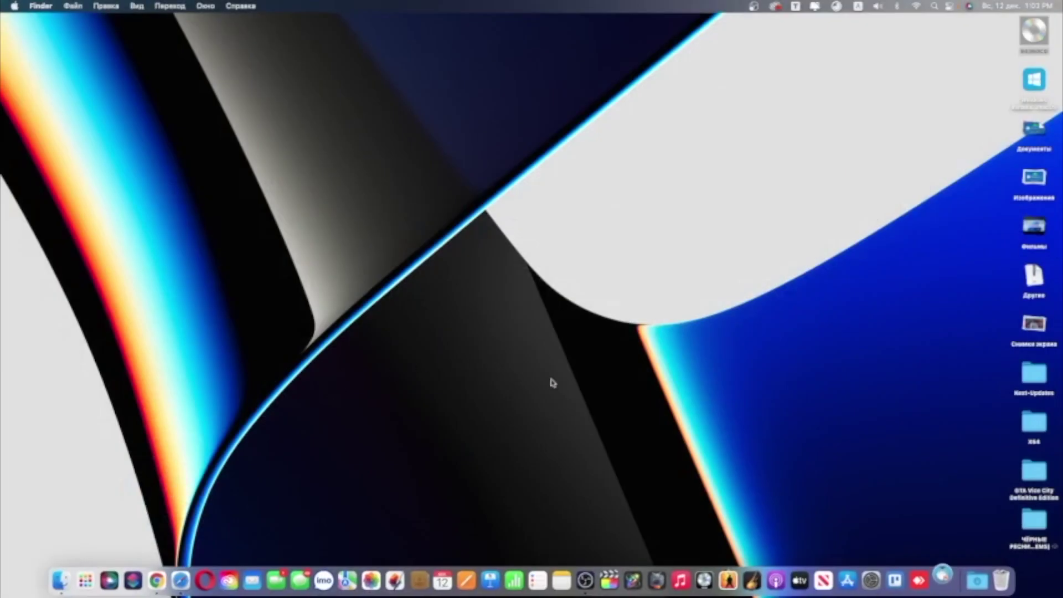
{"action": "key", "text": "super+q"}
{"action": "left_click", "coordinate": [197, 579]}
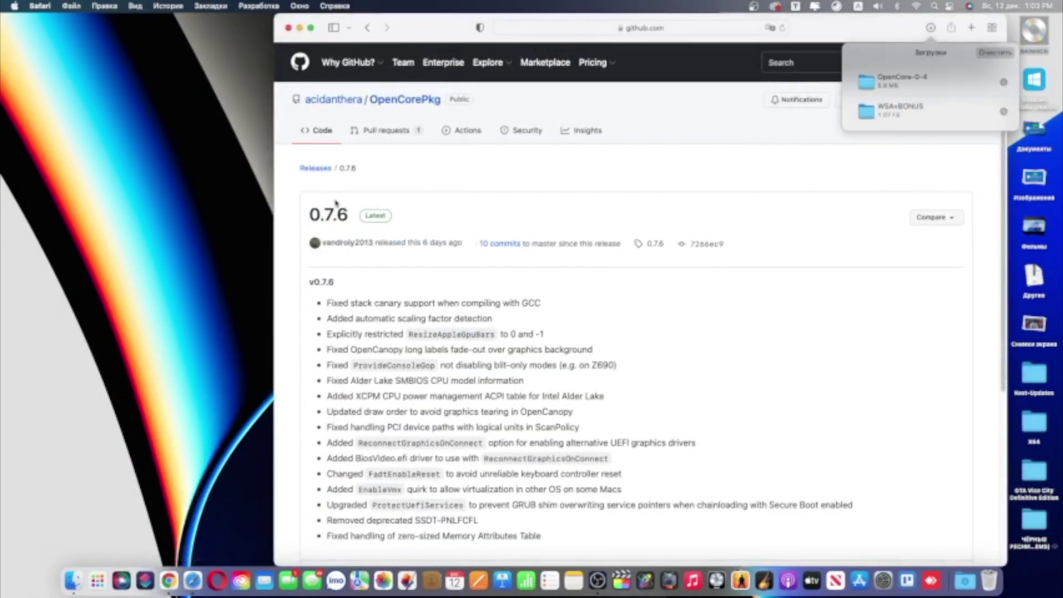
{"action": "scroll", "coordinate": [421, 299], "scroll_direction": "down", "scroll_amount": 5}
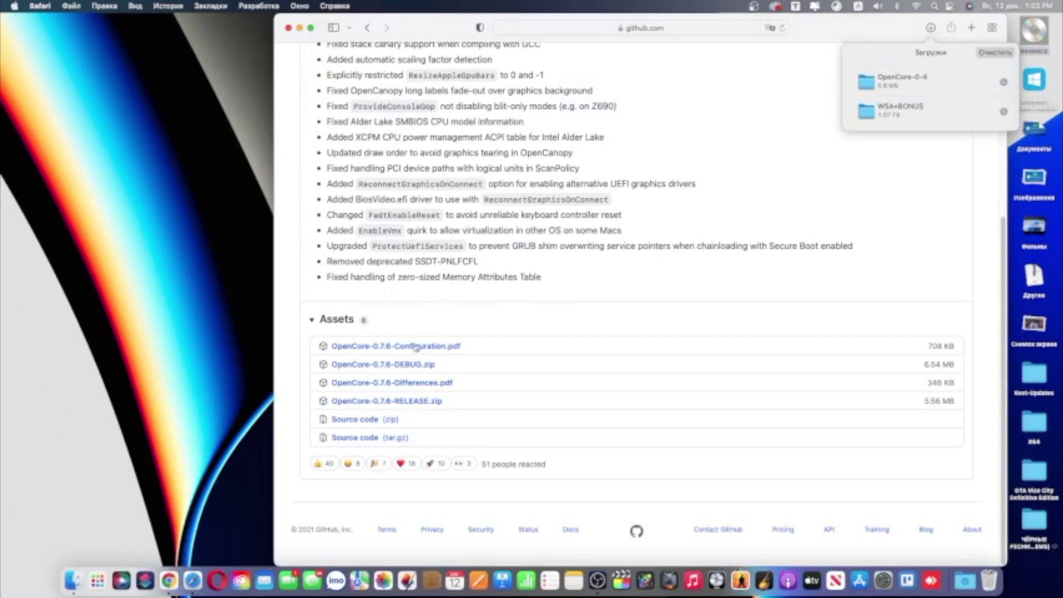
Reopen Kext Updater, look through the kexts offered in Kextmanager, and close the application
{"action": "key", "text": "F4"}
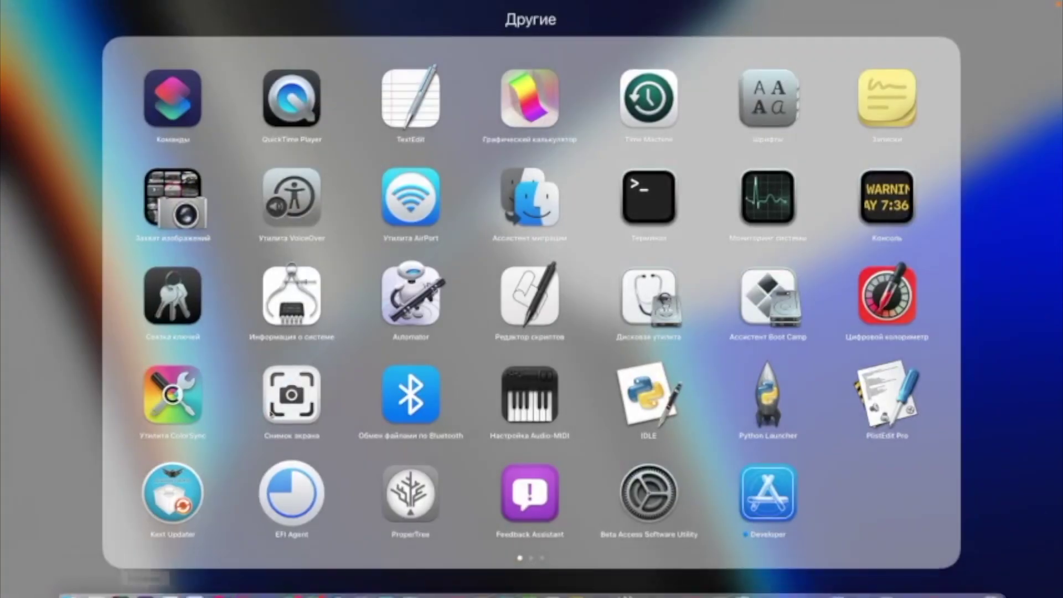
{"action": "left_click", "coordinate": [154, 466]}
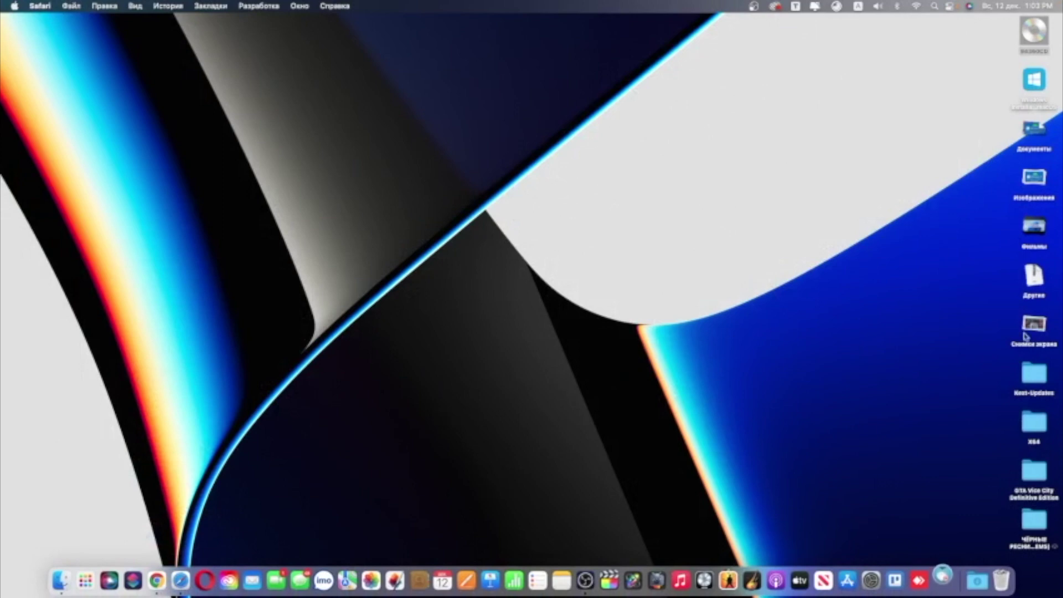
{"action": "left_click", "coordinate": [1038, 378]}
{"action": "double_click", "coordinate": [1038, 378]}
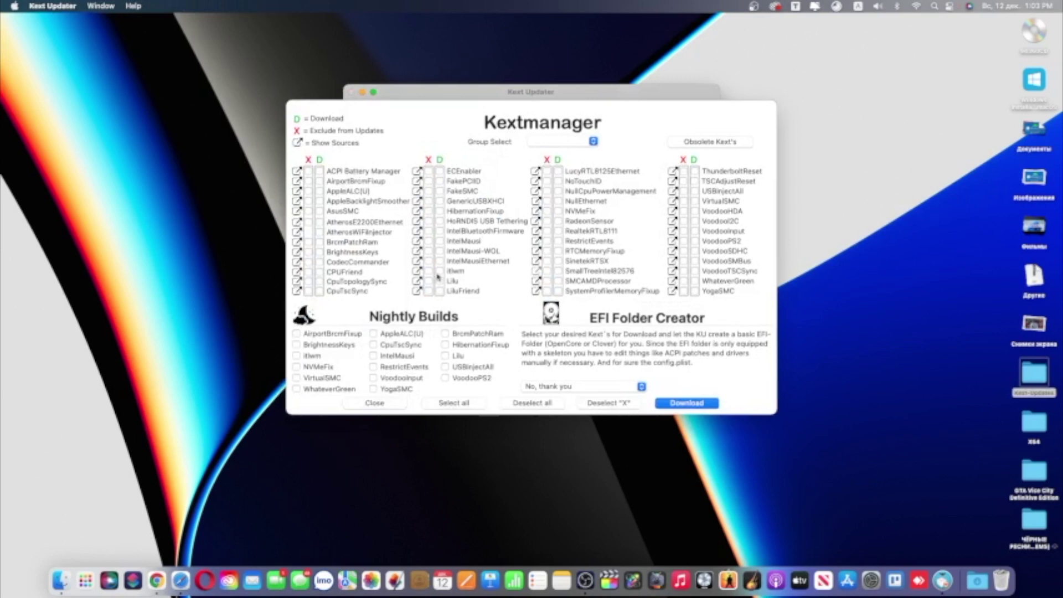
{"action": "left_click", "coordinate": [375, 403]}
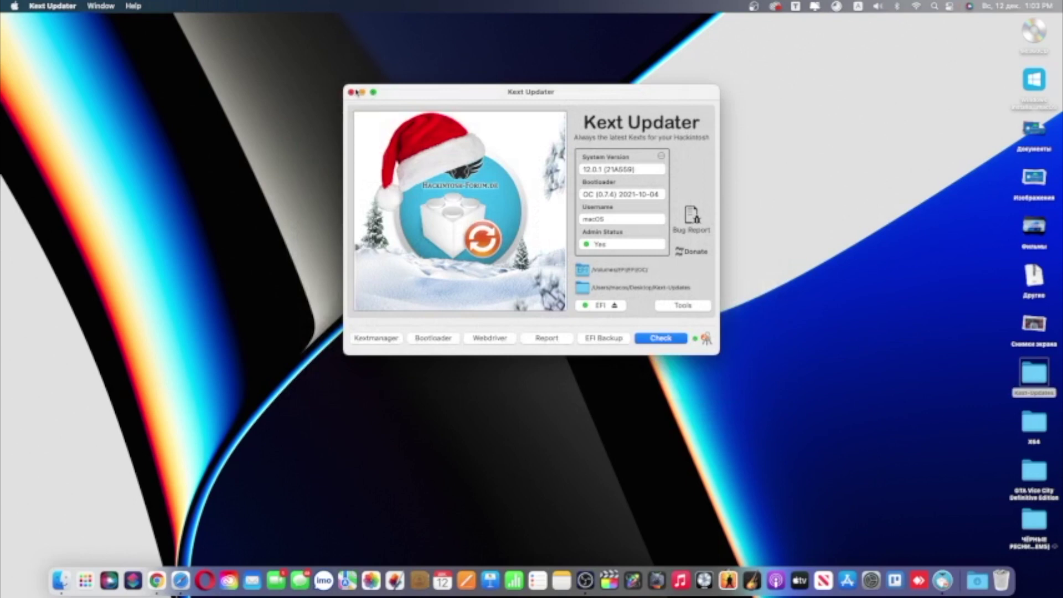
{"action": "left_click", "coordinate": [352, 92]}
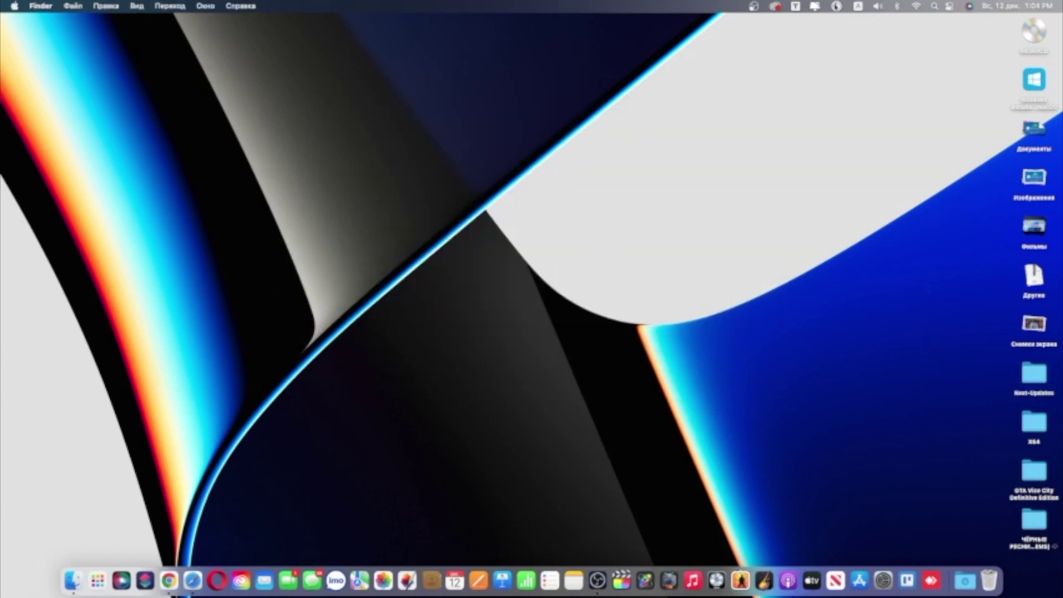
Open the Samsung SSD's EFI partition through EFI Agent and copy its EFI folder to the desktop
{"action": "left_click", "coordinate": [836, 6]}
{"action": "right_click", "coordinate": [797, 156]}
{"action": "left_click", "coordinate": [843, 180]}
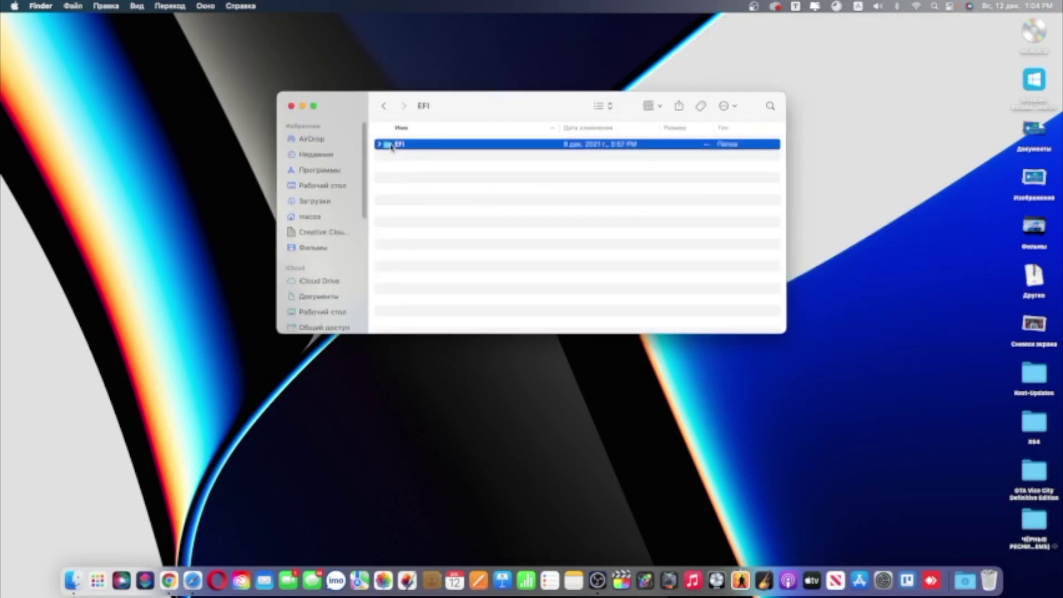
{"action": "left_click_drag", "start_coordinate": [392, 146], "coordinate": [419, 398]}
{"action": "left_click", "coordinate": [291, 106]}
{"action": "left_click", "coordinate": [1034, 375]}
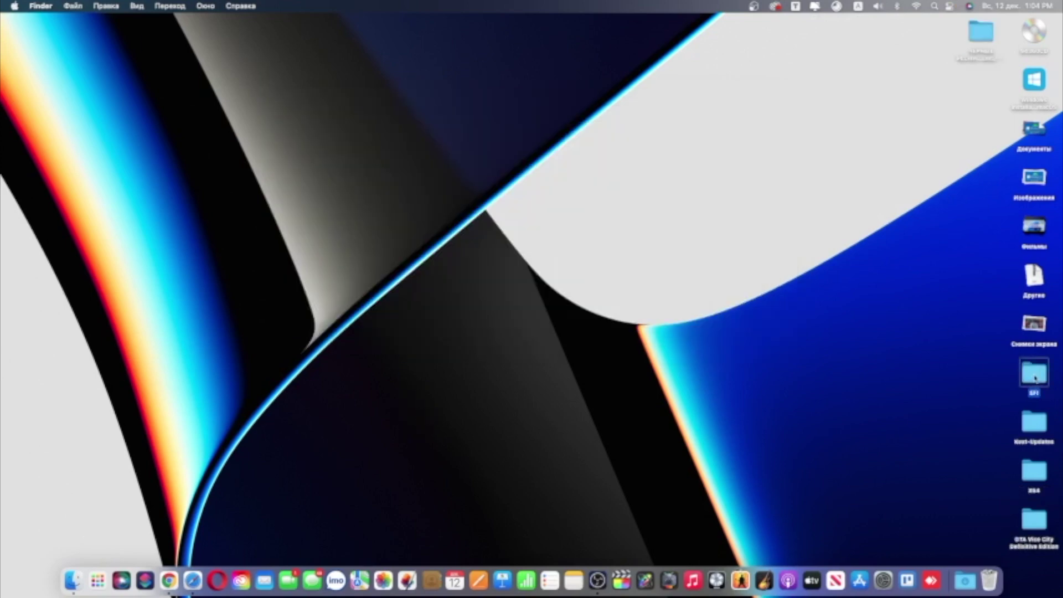
Unmount the Samsung SSD's EFI partition, disk0s1, through EFI Agent
{"action": "left_click", "coordinate": [836, 6]}
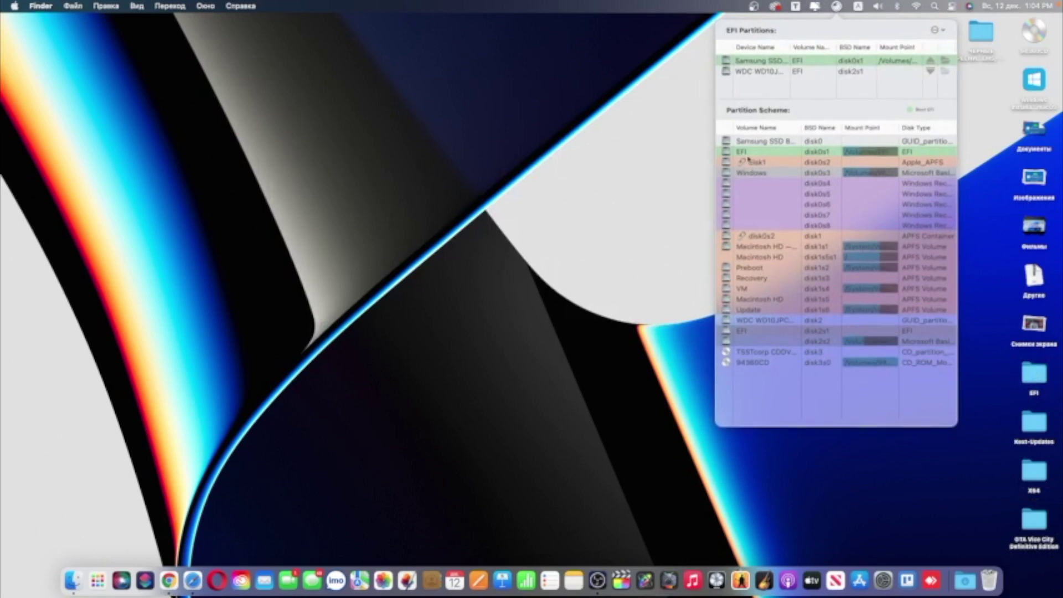
{"action": "right_click", "coordinate": [749, 154]}
{"action": "left_click", "coordinate": [775, 159]}
Open the copied EFI folder on the desktop and select its APPLE and Microsoft folders
{"action": "left_click", "coordinate": [1032, 376]}
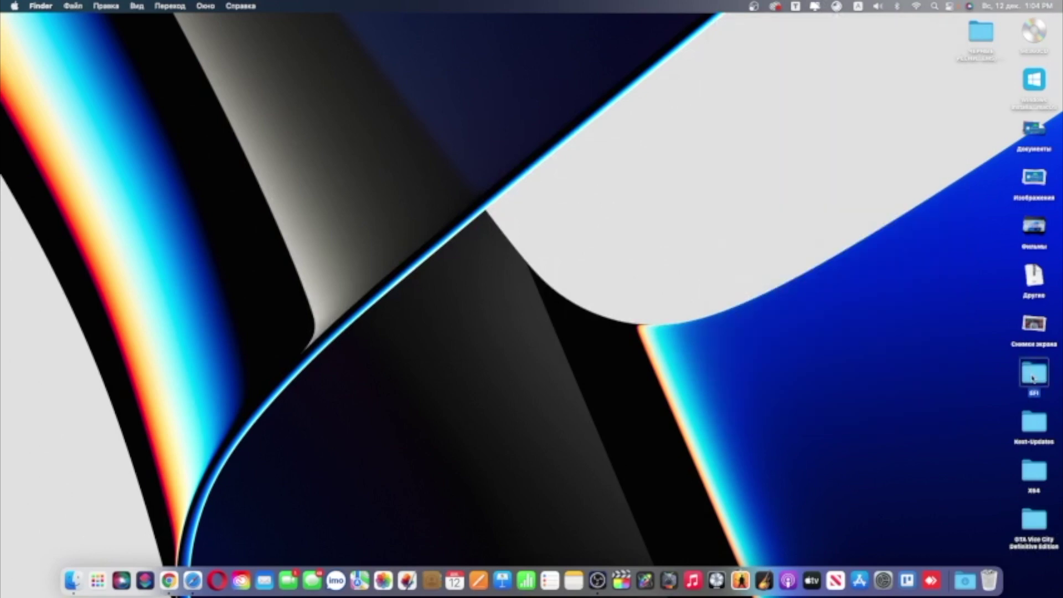
{"action": "double_click", "coordinate": [1032, 377]}
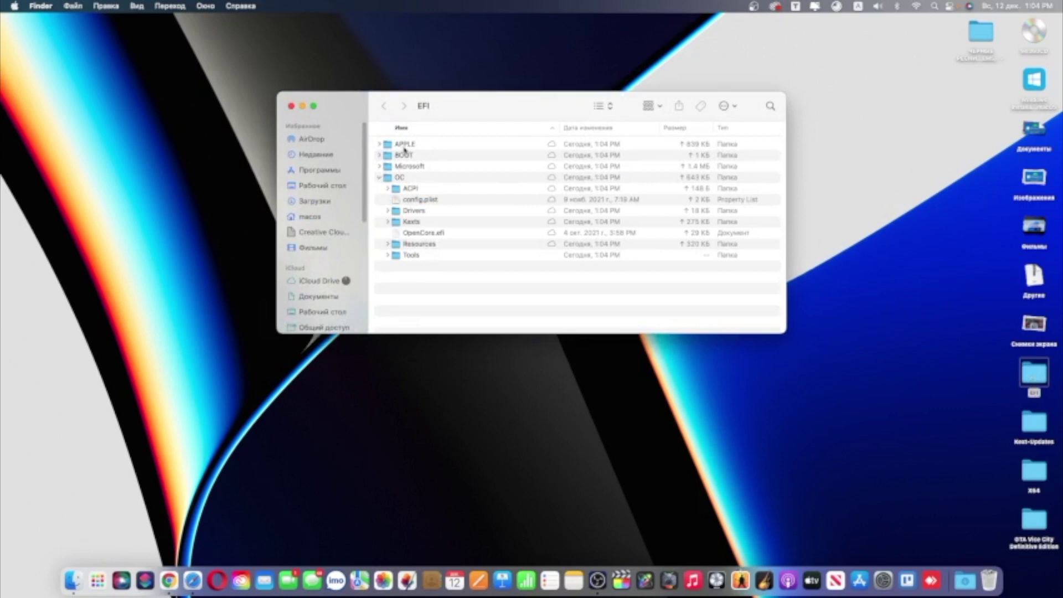
{"action": "left_click", "coordinate": [407, 145]}
{"action": "left_click", "coordinate": [412, 166], "text": "super"}
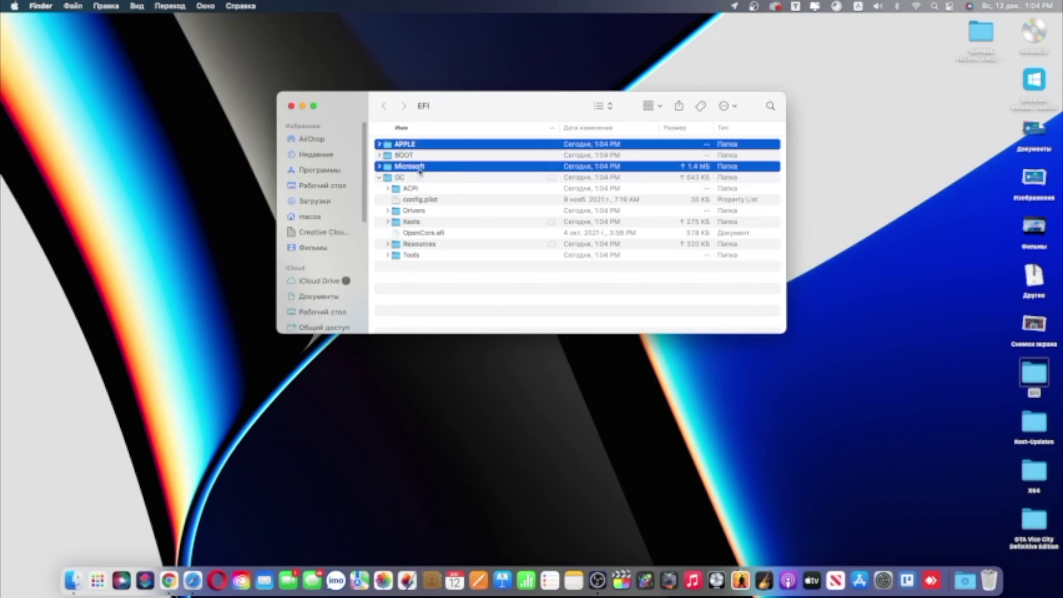
Create a new desktop folder named "Для OpenCore"
{"action": "right_click", "coordinate": [620, 372]}
{"action": "left_click", "coordinate": [639, 376]}
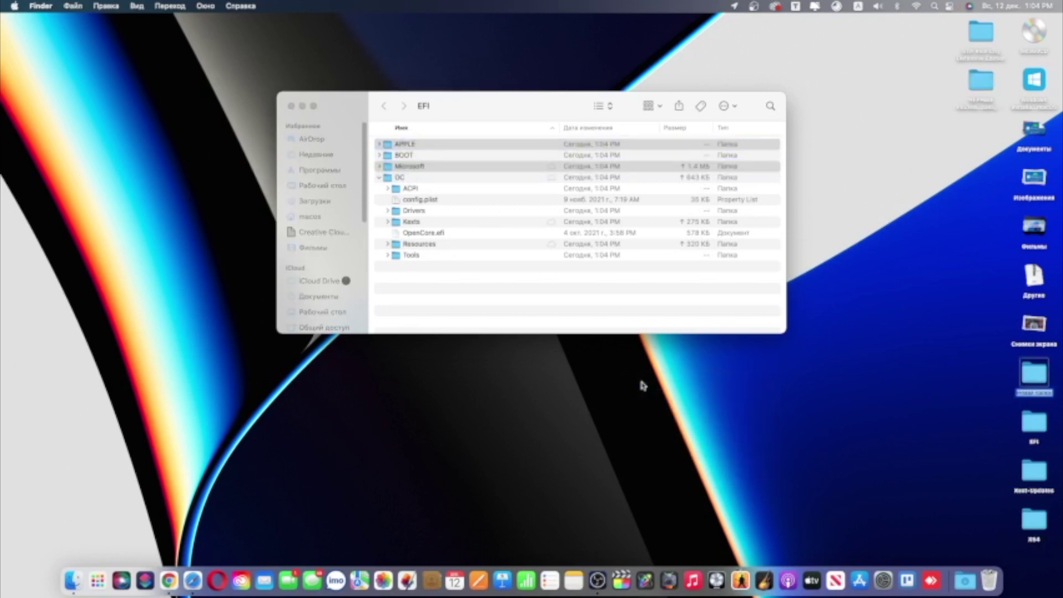
{"action": "type", "text": "EFI"}
{"action": "key", "text": "ctrl+space"}
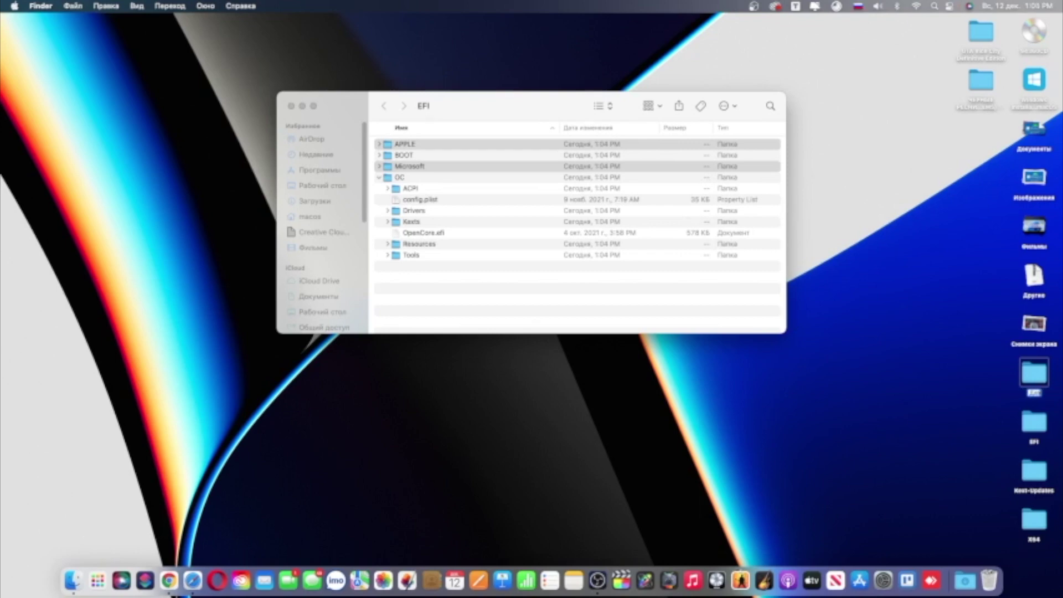
{"action": "key", "text": "ctrl+space"}
{"action": "type", "text": "OpenCore"}
{"action": "key", "text": "Return"}
Open the Для OpenCore folder beside the EFI window and move the APPLE and Microsoft folders into it
{"action": "key", "text": "super+o"}
{"action": "left_click_drag", "start_coordinate": [520, 127], "coordinate": [752, 189]}
{"action": "left_click_drag", "start_coordinate": [410, 145], "coordinate": [764, 289]}
{"action": "left_click", "coordinate": [745, 293]}
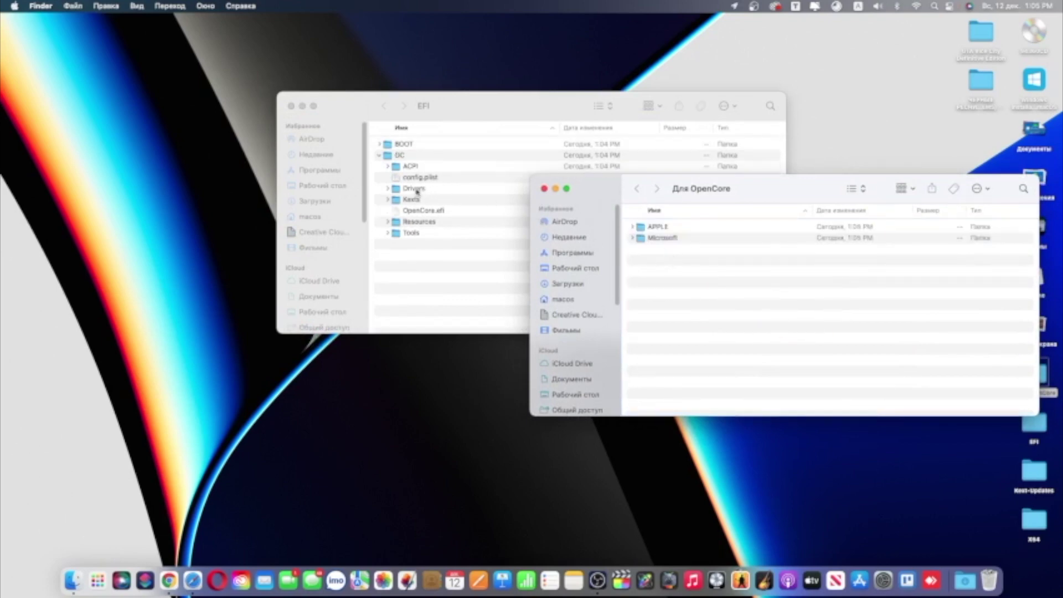
Open config.plist from the OC folder of the desktop EFI copy in PlistEdit Pro
{"action": "left_click", "coordinate": [401, 155]}
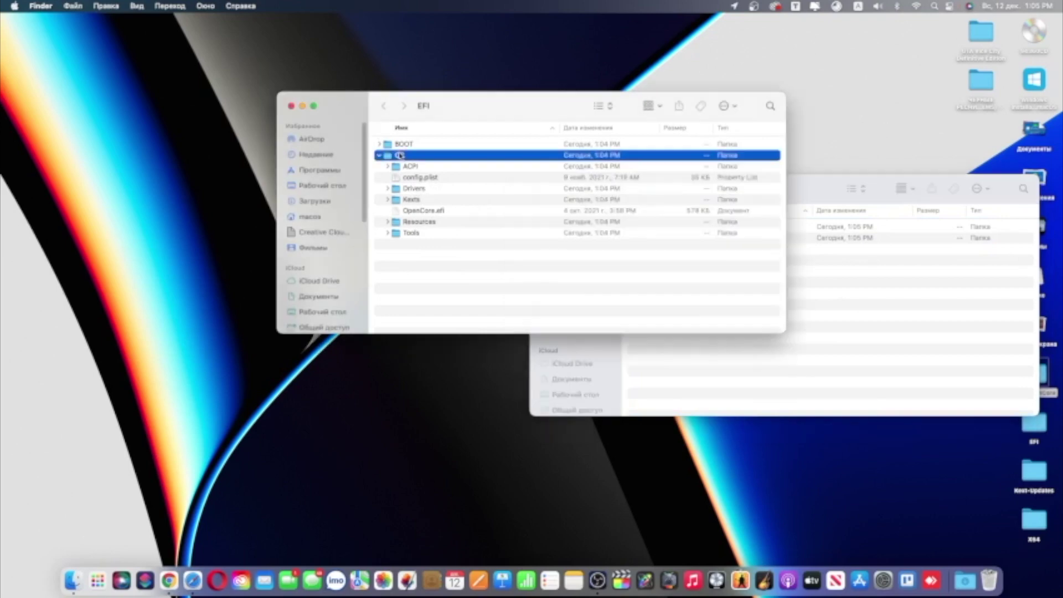
{"action": "left_click", "coordinate": [417, 178]}
{"action": "right_click", "coordinate": [417, 177]}
{"action": "mouse_move", "coordinate": [454, 194]}
{"action": "left_click", "coordinate": [570, 202]}
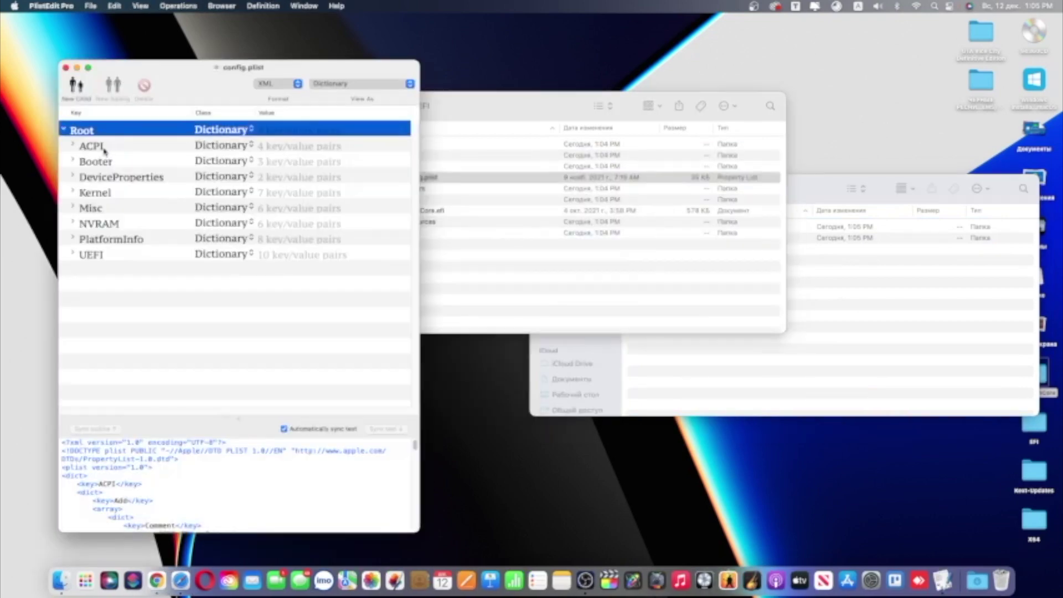
Delete the ACPI, Booter, Kernel, Misc and NVRAM dictionaries from config.plist, keeping DeviceProperties, PlatformInfo and UEFI
{"action": "left_click", "coordinate": [92, 146]}
{"action": "left_click_drag", "start_coordinate": [105, 149], "coordinate": [104, 211]}
{"action": "left_click", "coordinate": [101, 176], "text": "super"}
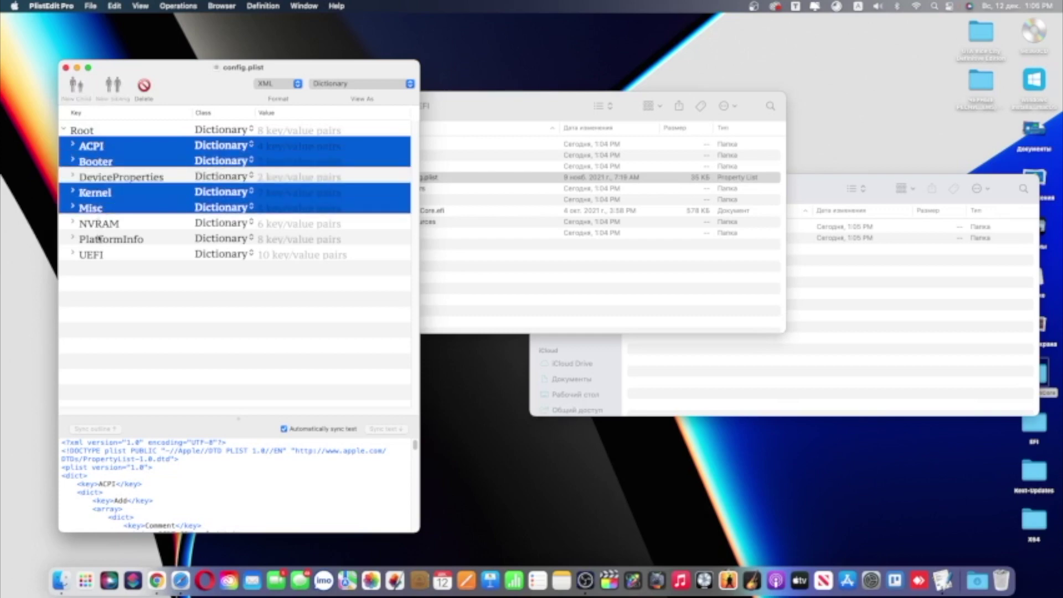
{"action": "key", "text": "Delete"}
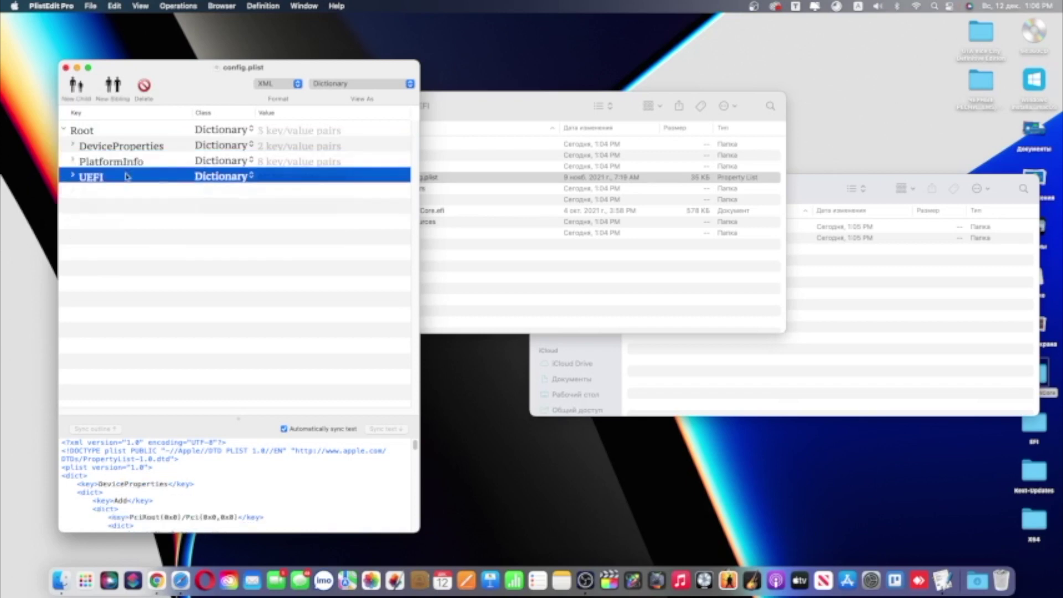
Save the trimmed property list as "Platform" in the desktop's Для OpenCore folder and close the document
{"action": "left_click", "coordinate": [90, 5]}
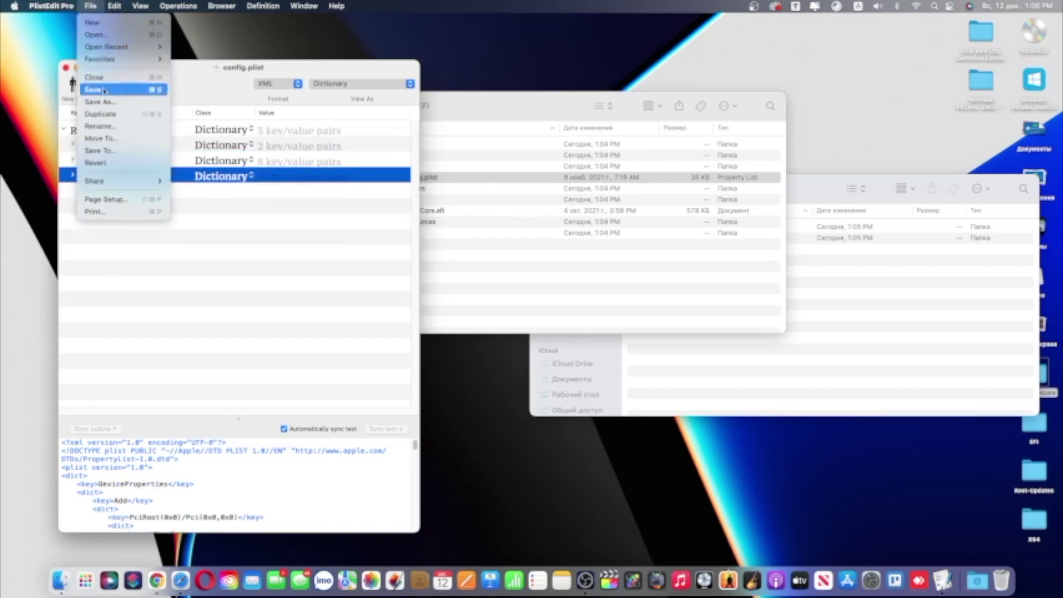
{"action": "left_click", "coordinate": [104, 105]}
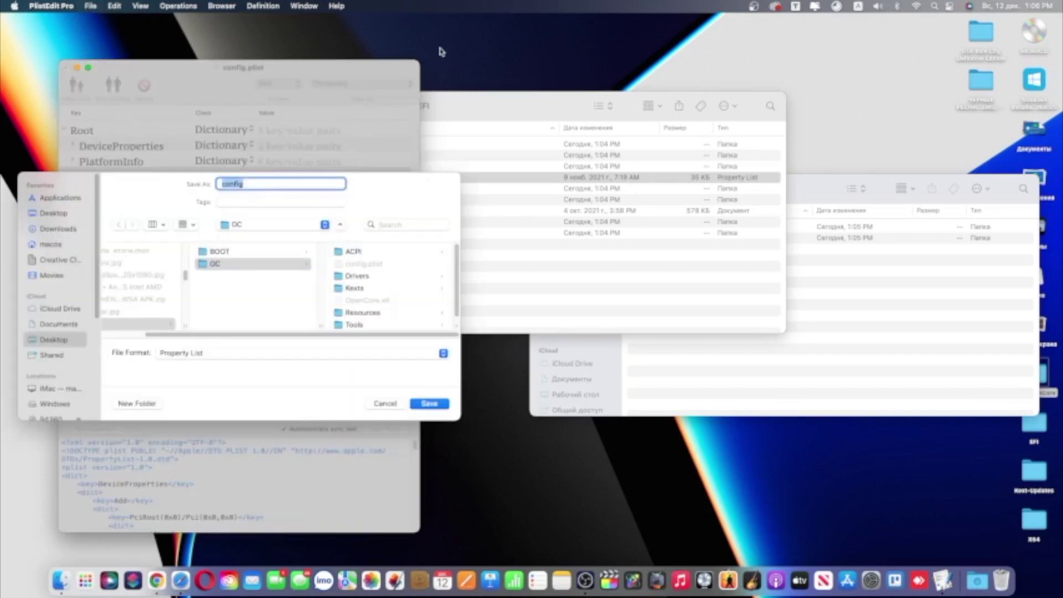
{"action": "type", "text": "Platform"}
{"action": "left_click", "coordinate": [45, 215]}
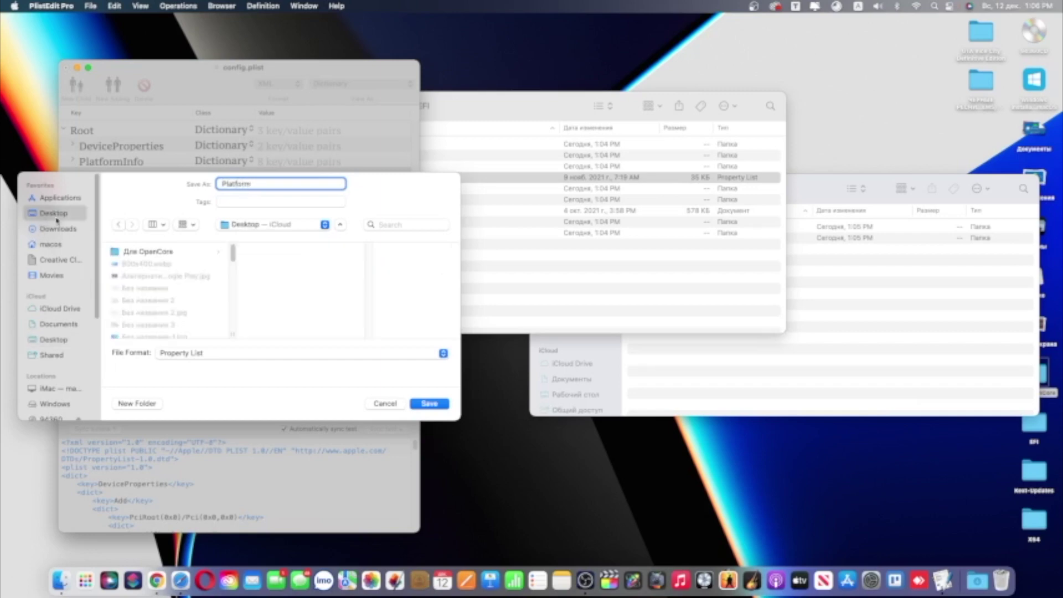
{"action": "left_click", "coordinate": [160, 251]}
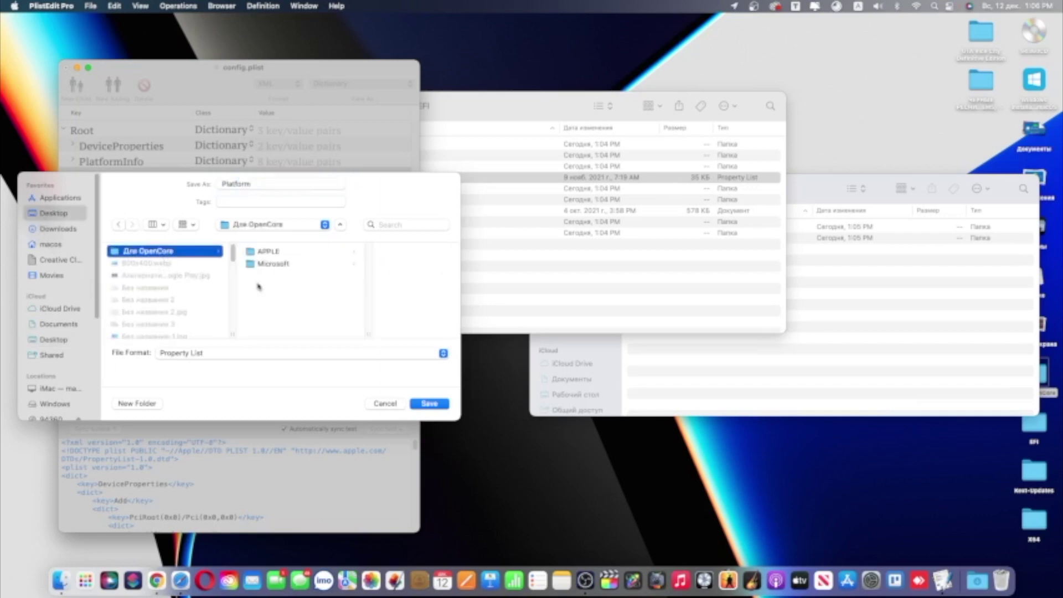
{"action": "left_click", "coordinate": [429, 403]}
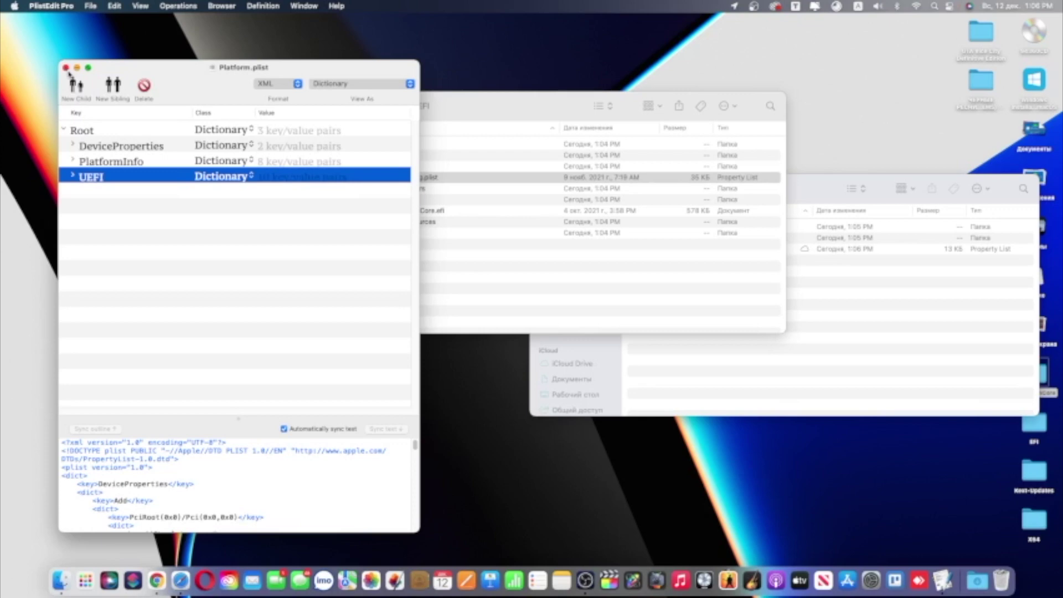
{"action": "left_click", "coordinate": [66, 67]}
Open the OC Kexts folder beside the Для OpenCore window and move USBPorts.kext into Для OpenCore
{"action": "left_click_drag", "start_coordinate": [533, 107], "coordinate": [316, 139]}
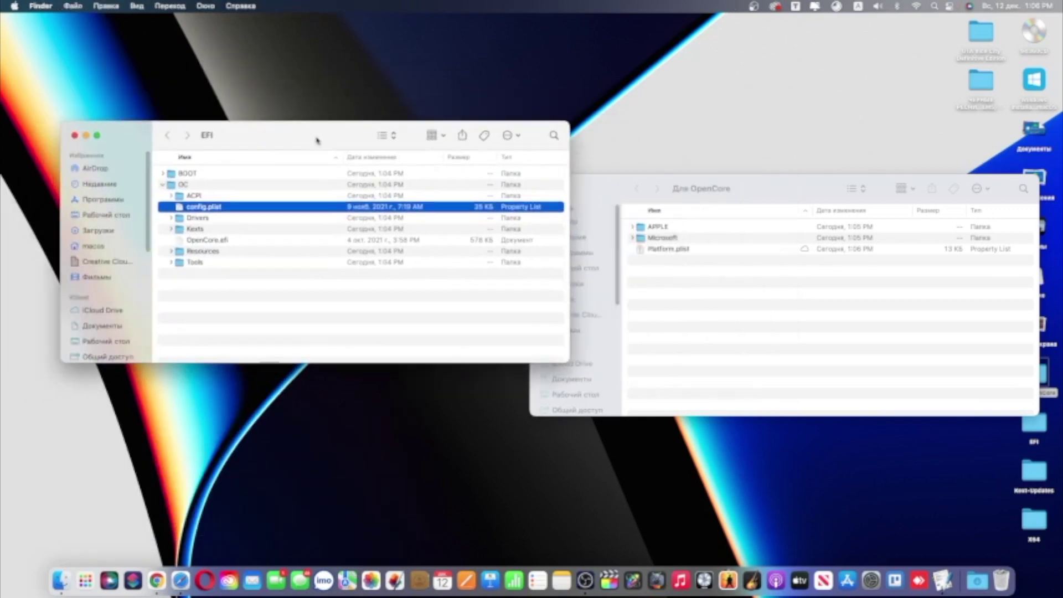
{"action": "double_click", "coordinate": [199, 228]}
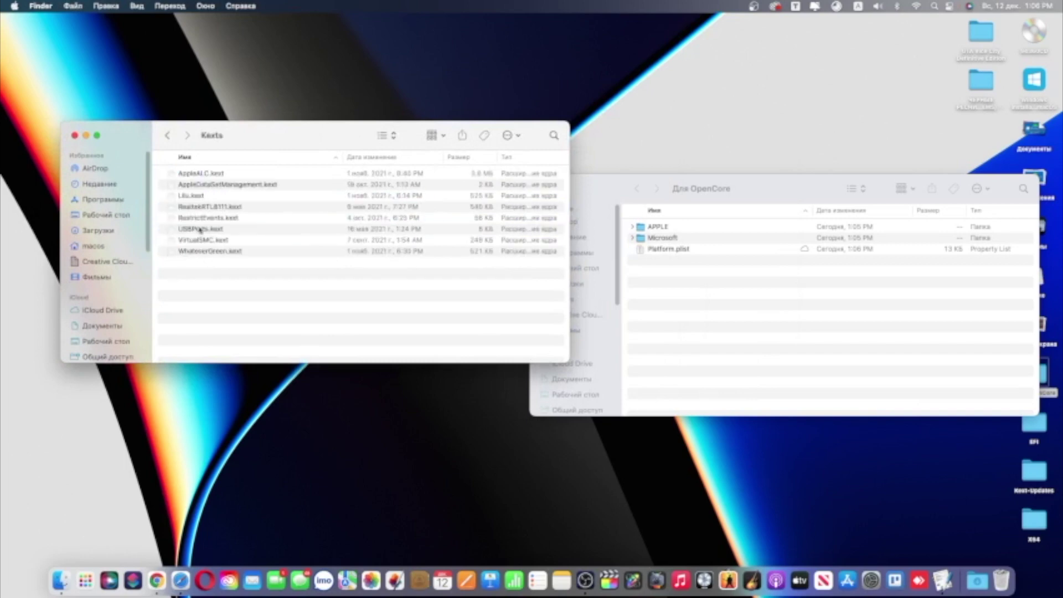
{"action": "left_click", "coordinate": [198, 229]}
{"action": "left_click_drag", "start_coordinate": [213, 232], "coordinate": [712, 307]}
{"action": "left_click", "coordinate": [510, 357]}
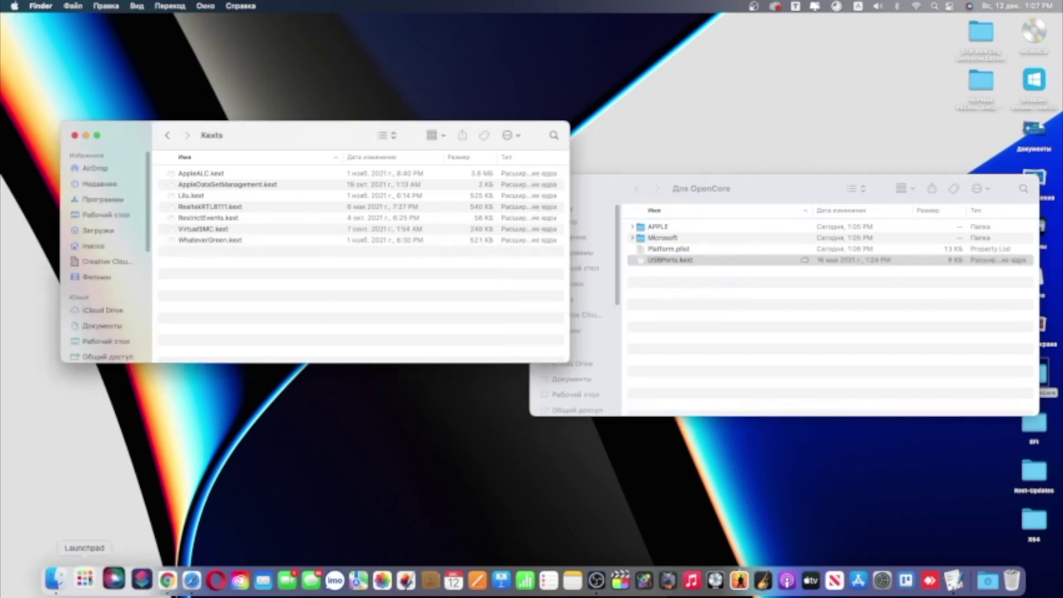
Download the RestrictEvents kext with Kext Updater's Kextmanager and quit the application
{"action": "left_click", "coordinate": [84, 578]}
{"action": "left_click", "coordinate": [194, 461]}
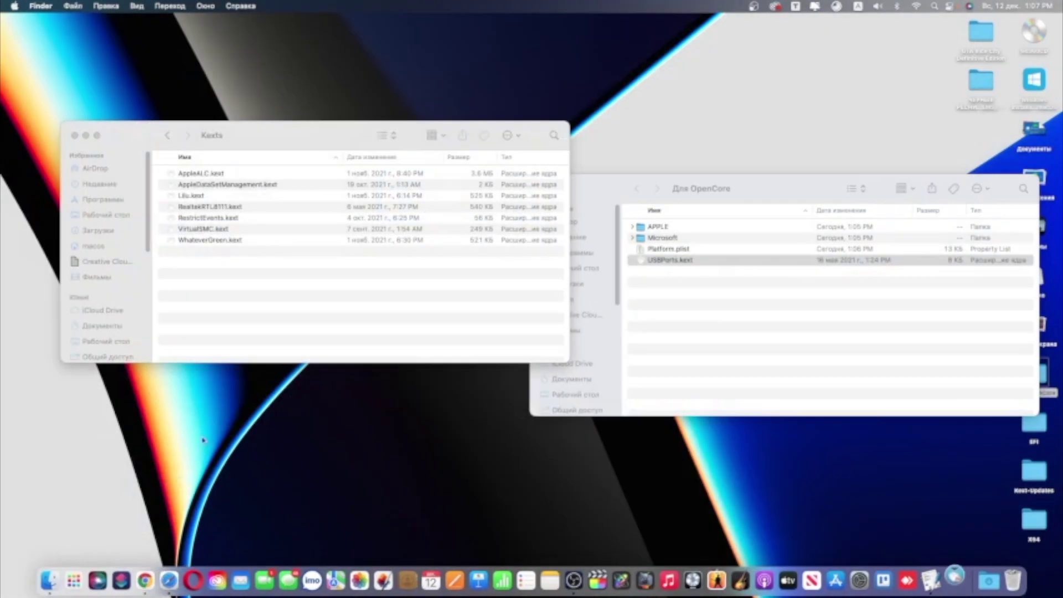
{"action": "left_click", "coordinate": [375, 338]}
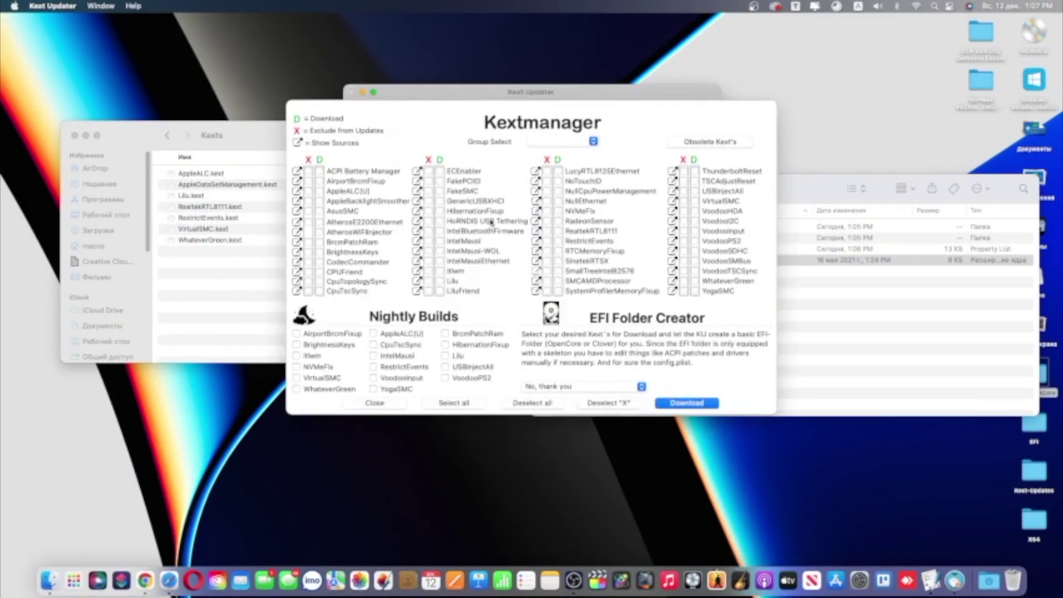
{"action": "left_click", "coordinate": [558, 241]}
{"action": "left_click", "coordinate": [687, 402]}
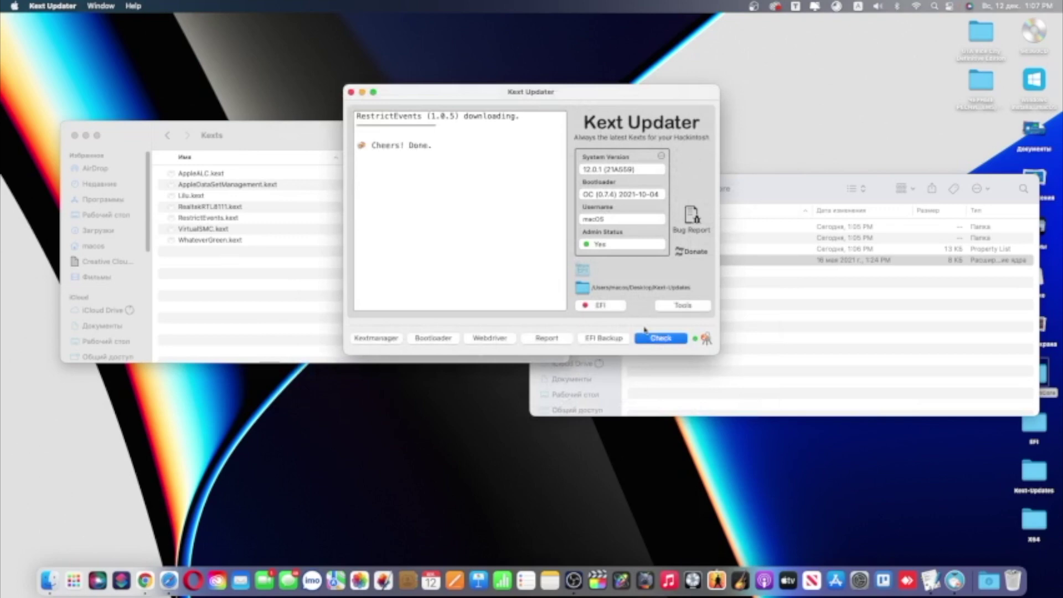
{"action": "key", "text": "super+q"}
Move AppleDataSetManagement.kext from the Kexts folder into the Для OpenCore folder
{"action": "left_click", "coordinate": [225, 186]}
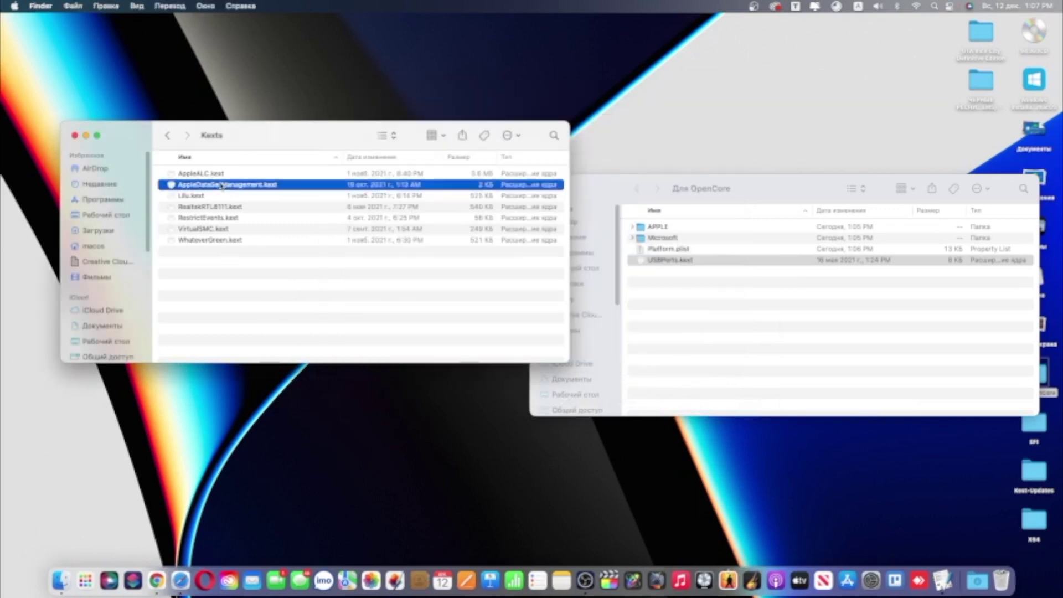
{"action": "left_click_drag", "start_coordinate": [201, 188], "coordinate": [695, 311]}
{"action": "left_click", "coordinate": [693, 314]}
{"action": "left_click", "coordinate": [171, 136]}
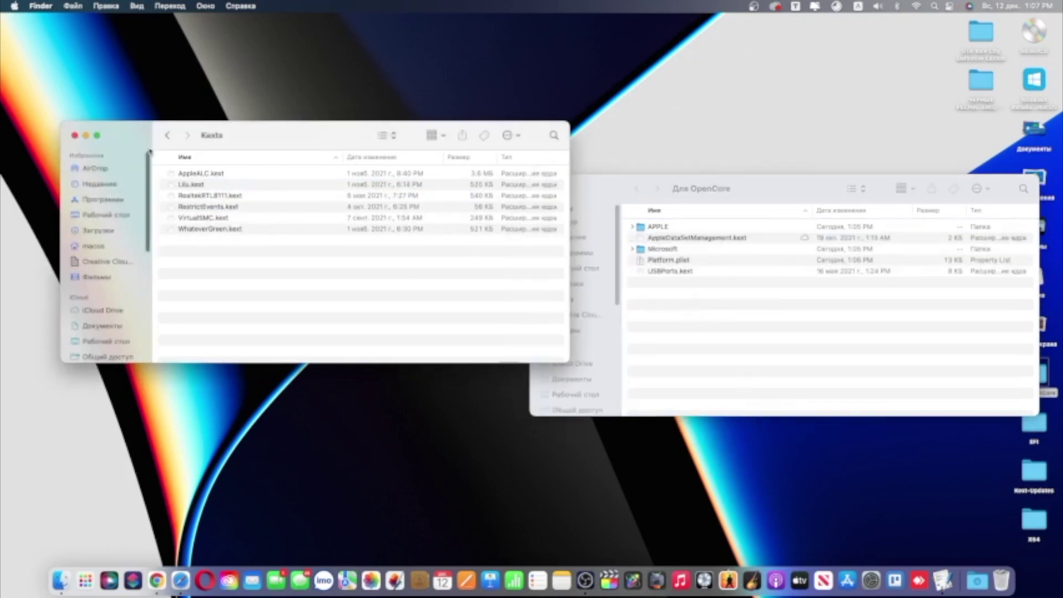
Open the OC folder inside the desktop X64 folder and copy AcpiSamples from the downloaded OpenCore Docs folder into Для OpenCore
{"action": "left_click", "coordinate": [171, 136]}
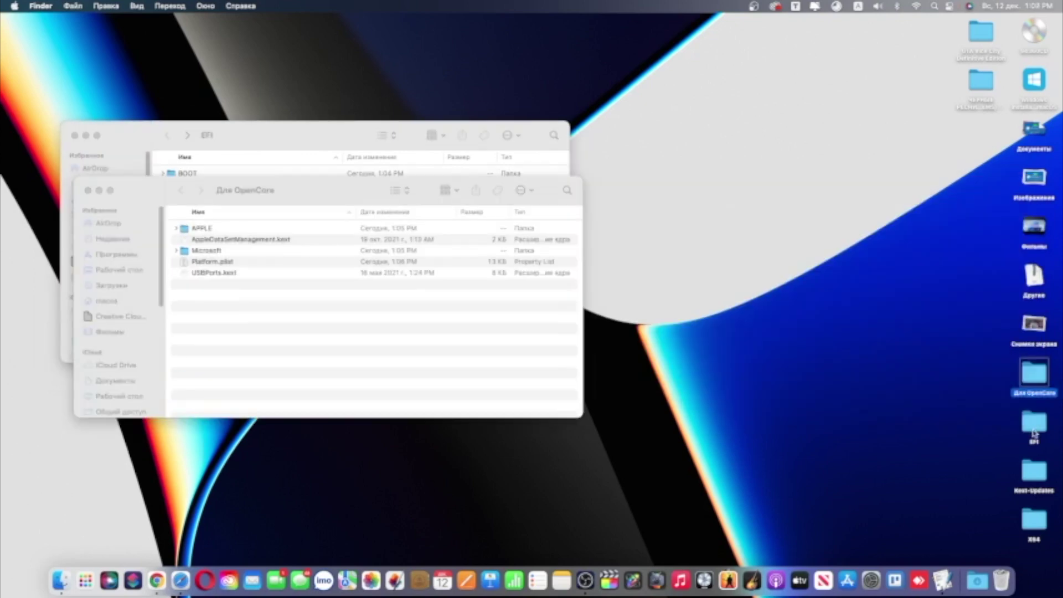
{"action": "double_click", "coordinate": [1033, 520]}
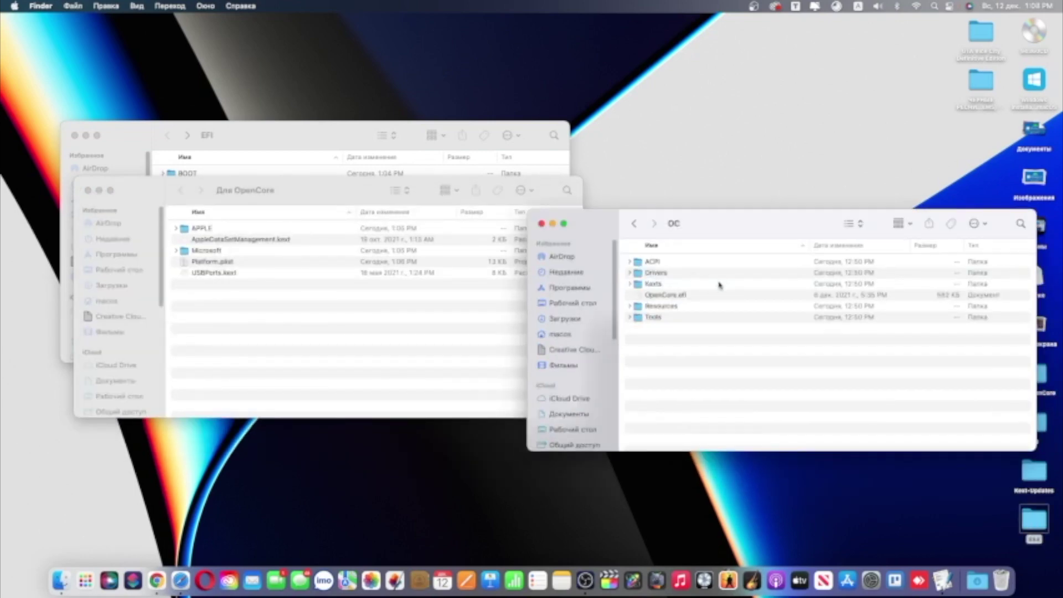
{"action": "left_click", "coordinate": [977, 579]}
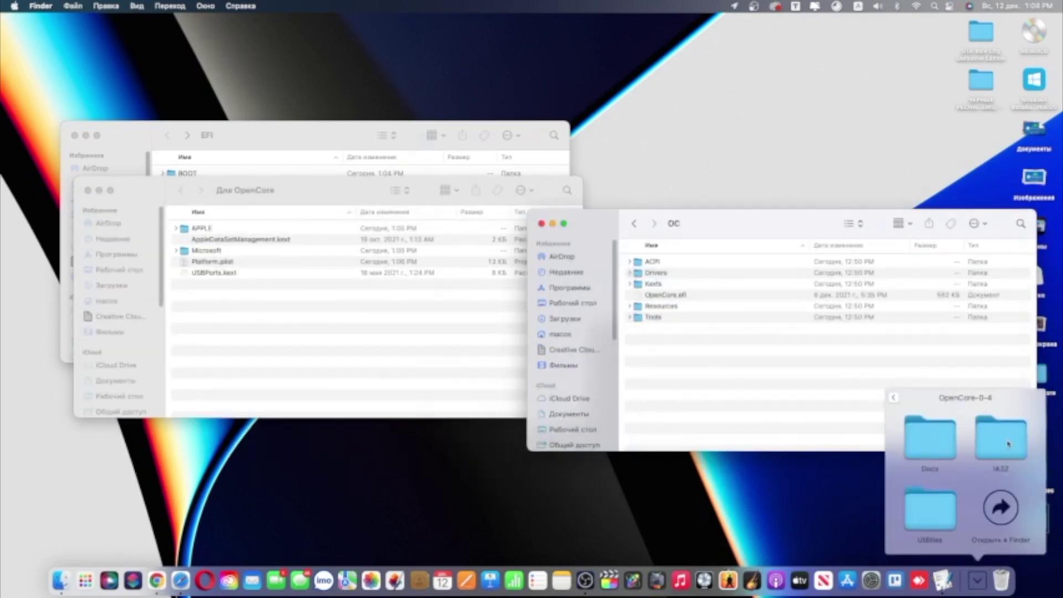
{"action": "left_click", "coordinate": [930, 440]}
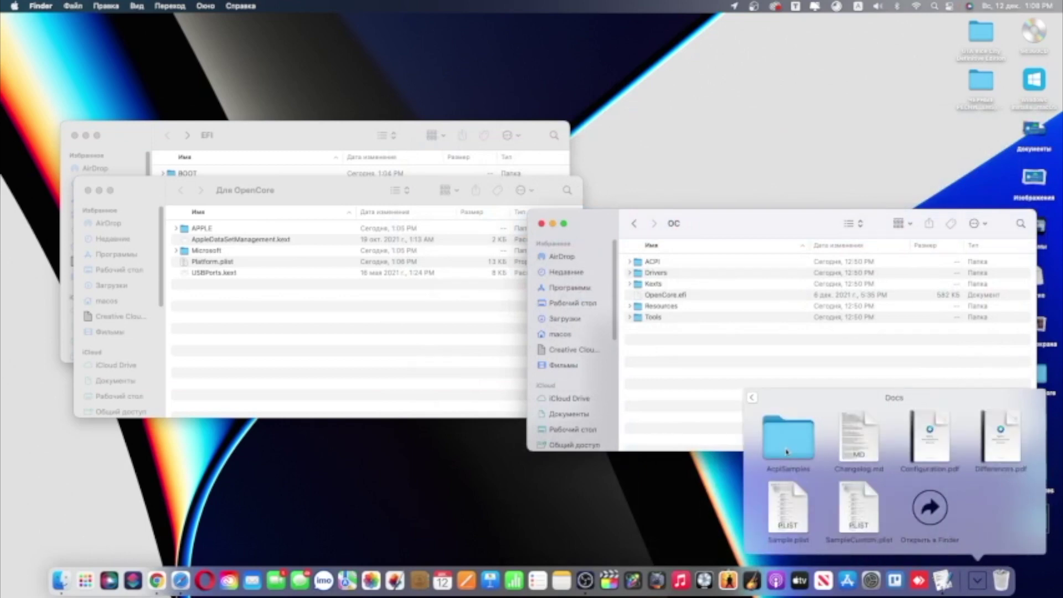
{"action": "left_click_drag", "start_coordinate": [786, 451], "coordinate": [272, 343]}
Open the AcpiSamples Binaries folder and both ACPI folders, and move SSDT-CPU.aml from the old EFI's ACPI folder into X64's
{"action": "left_click", "coordinate": [176, 181]}
{"action": "left_click", "coordinate": [200, 197]}
{"action": "double_click", "coordinate": [199, 197]}
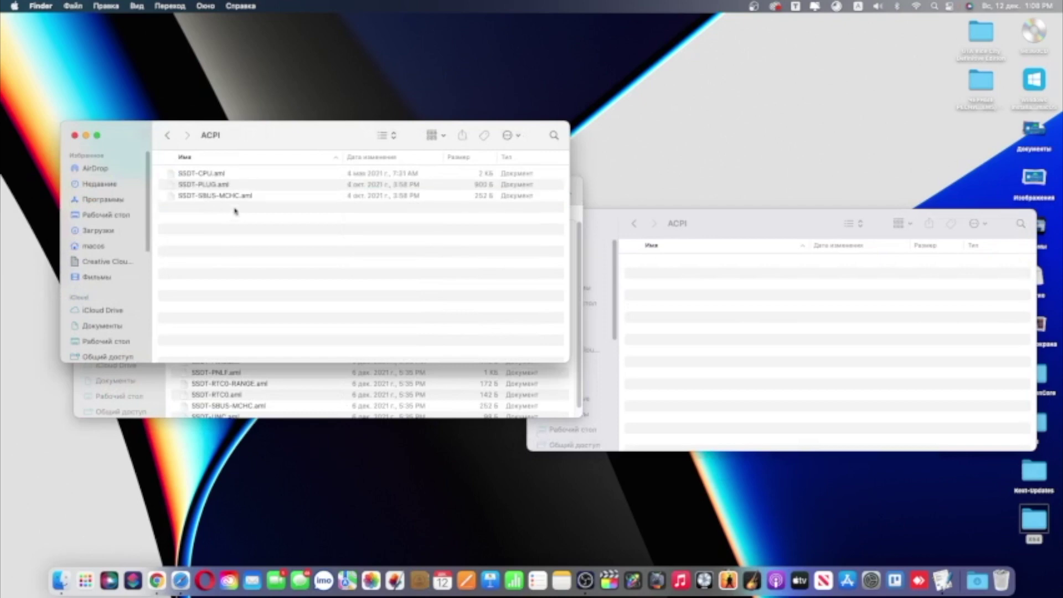
{"action": "left_click_drag", "start_coordinate": [224, 176], "coordinate": [795, 315]}
Move SSDT-PLUG.aml and SSDT-SBUS-MCHC.aml from the Binaries folder into the X64 OC's ACPI folder, matching the old EFI's tables
{"action": "left_click_drag", "start_coordinate": [332, 202], "coordinate": [67, 112]}
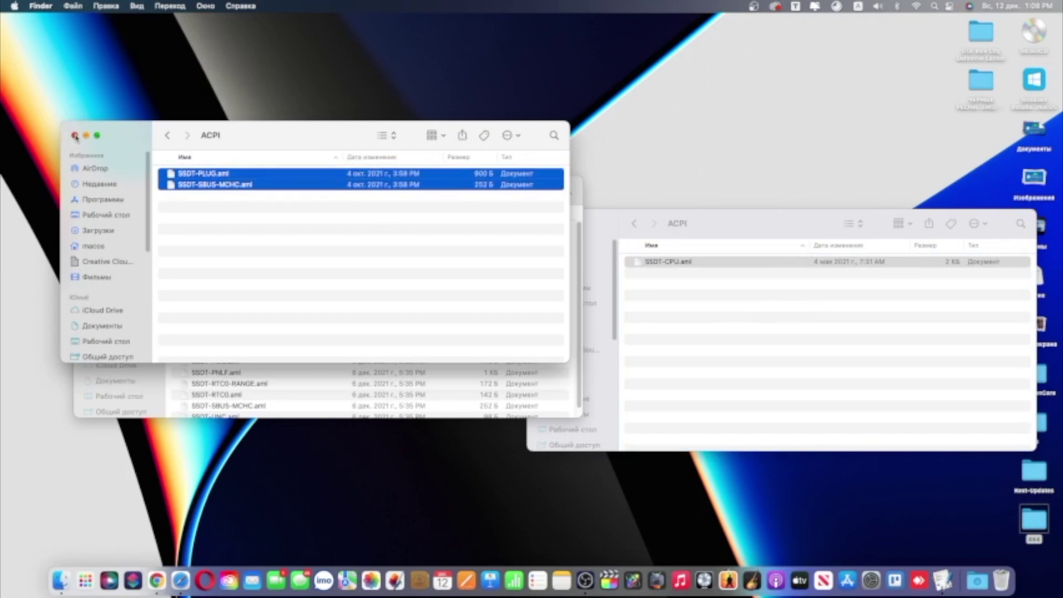
{"action": "left_click", "coordinate": [74, 136]}
{"action": "scroll", "coordinate": [278, 356], "scroll_direction": "down", "scroll_amount": 1}
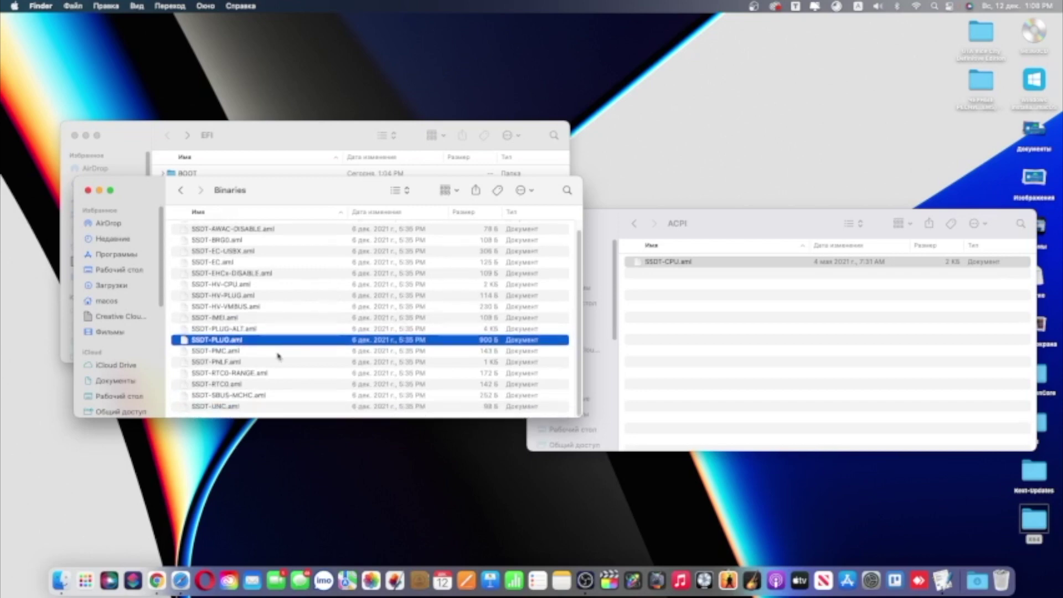
{"action": "left_click", "coordinate": [242, 395], "text": "super"}
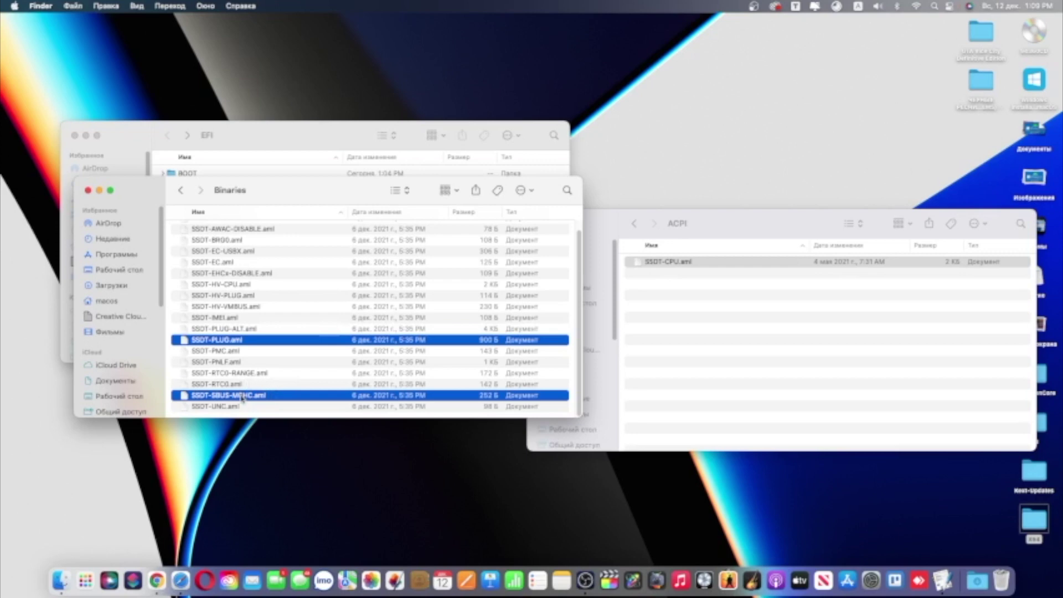
{"action": "left_click_drag", "start_coordinate": [242, 395], "coordinate": [617, 277]}
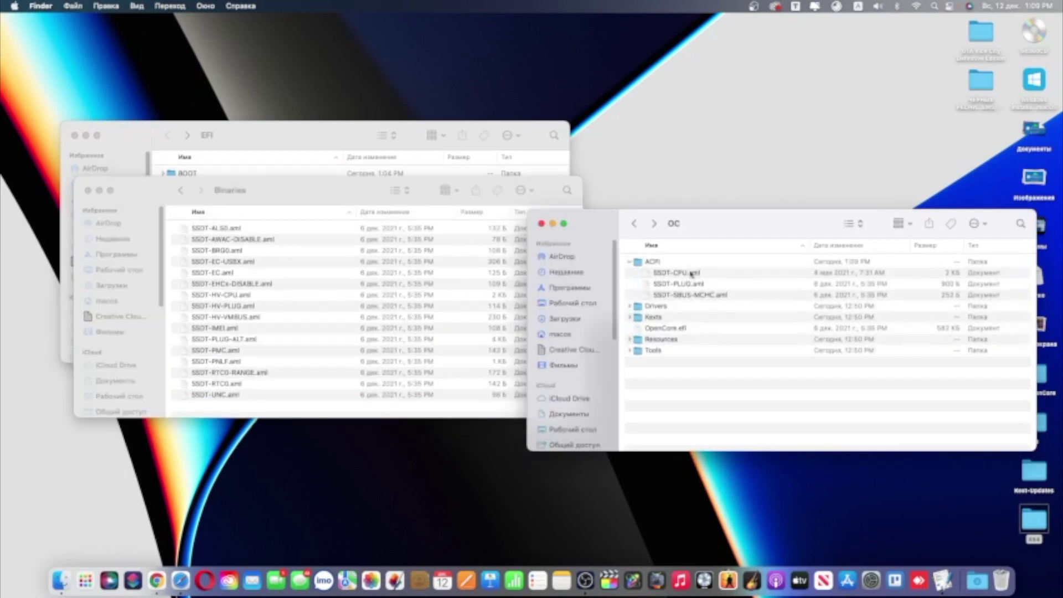
{"action": "left_click", "coordinate": [631, 262]}
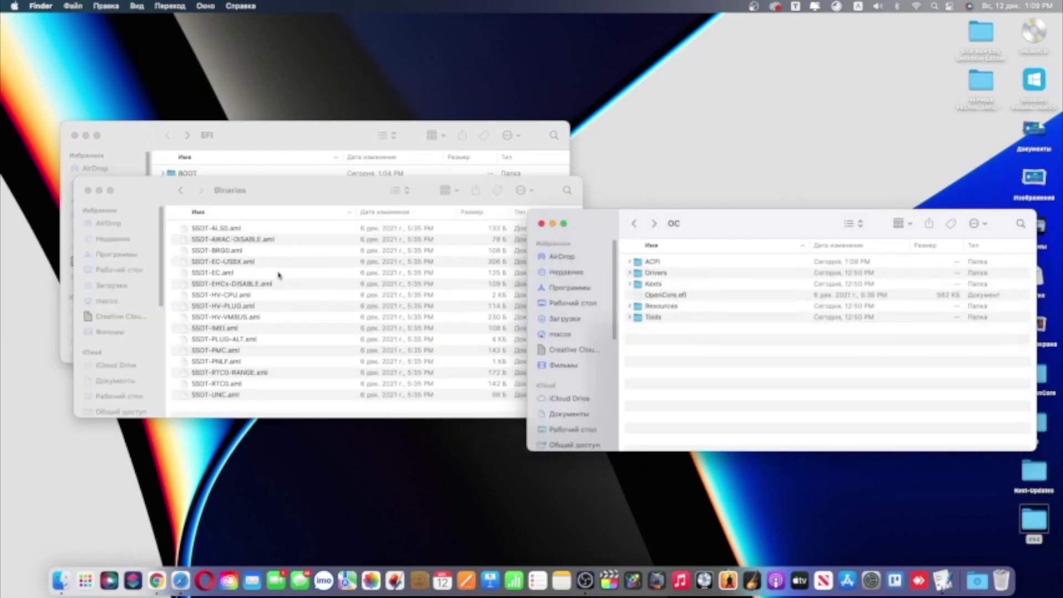
Move the old EFI window lower on the desktop and return the Binaries window to the Для OpenCore folder
{"action": "left_click", "coordinate": [206, 276]}
{"action": "left_click", "coordinate": [206, 273]}
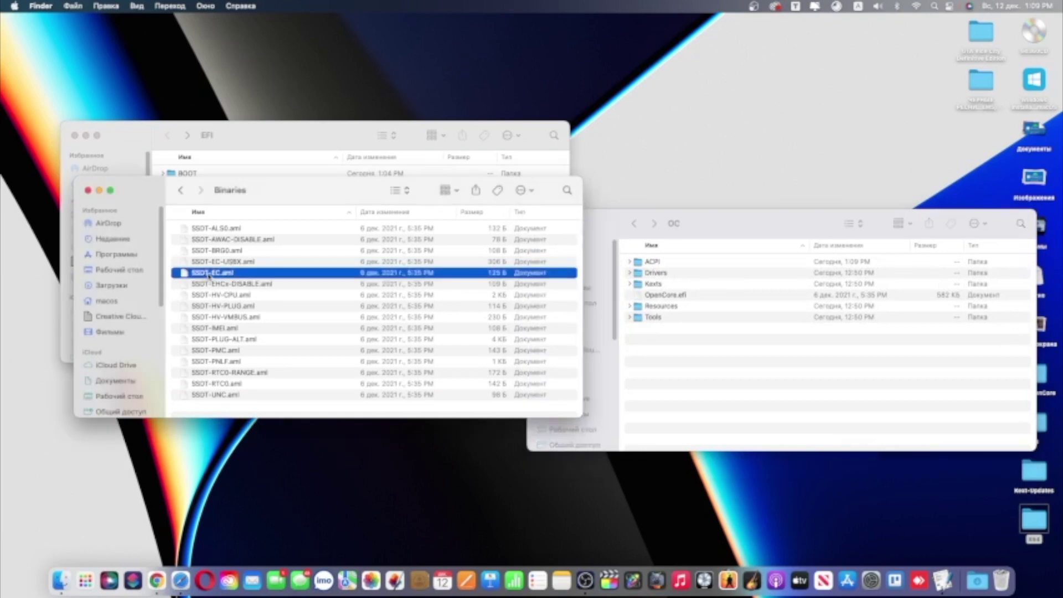
{"action": "left_click", "coordinate": [230, 149]}
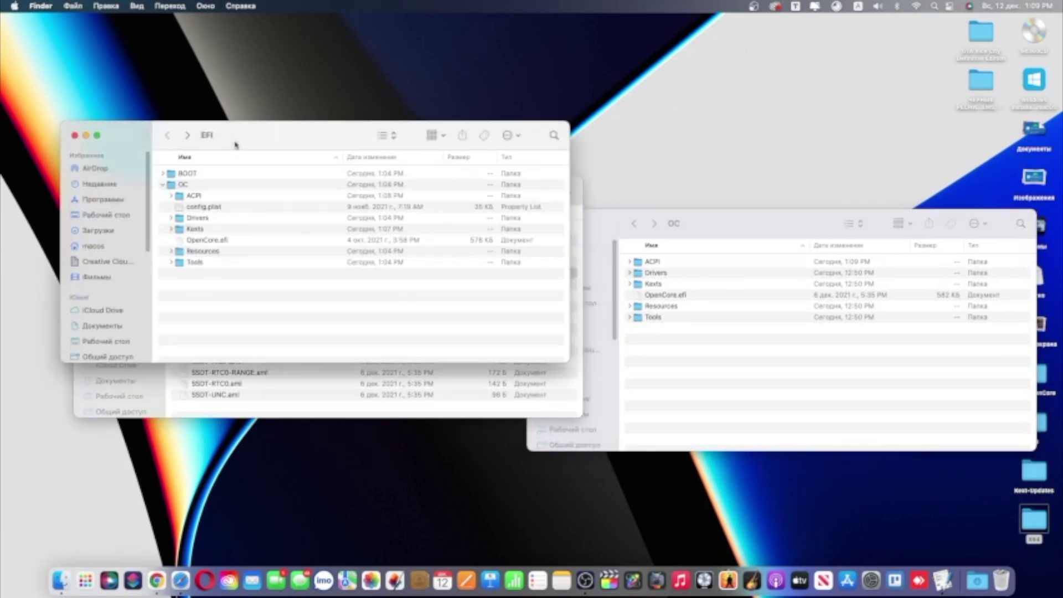
{"action": "left_click_drag", "start_coordinate": [273, 135], "coordinate": [261, 316]}
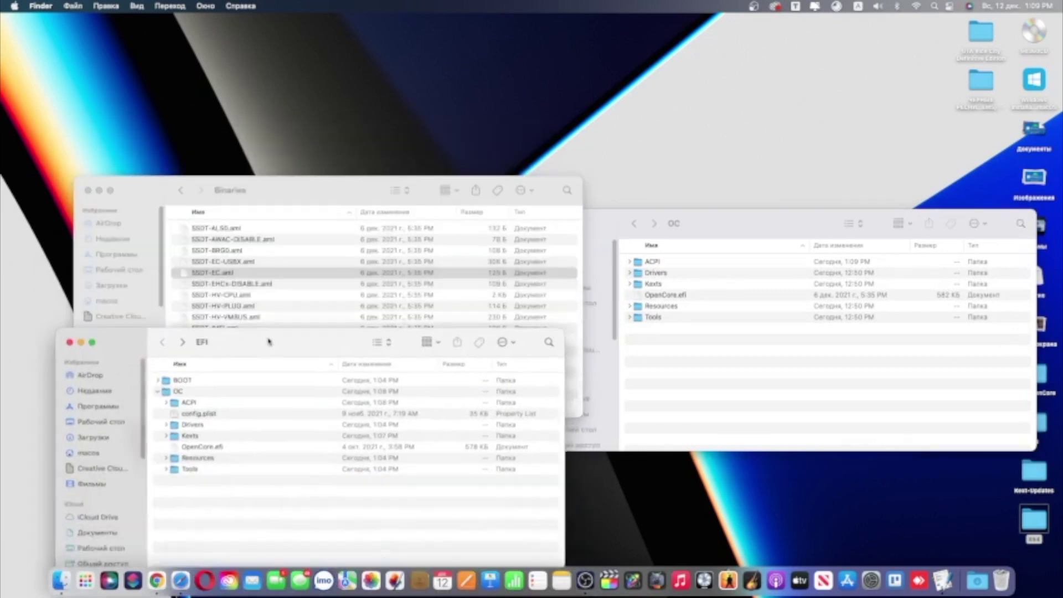
{"action": "left_click", "coordinate": [238, 304]}
{"action": "left_click", "coordinate": [216, 287]}
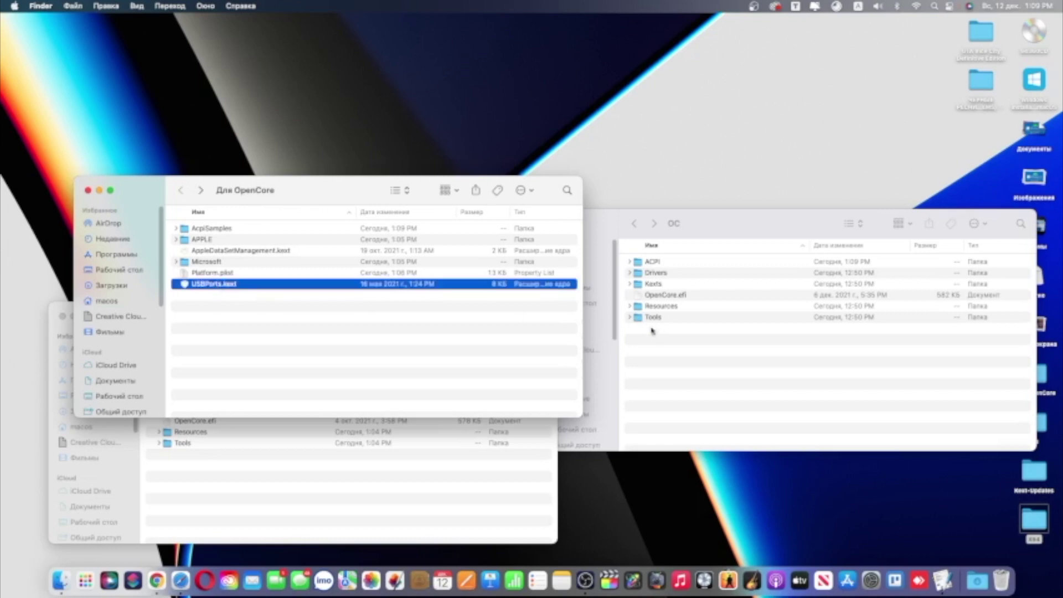
Delete every driver in the X64 OC's Drivers folder except AudioDxe, OpenCanopy, OpenHfsPlus, OpenLinuxBoot, OpenPartitionDxe and OpenRuntime
{"action": "double_click", "coordinate": [646, 273]}
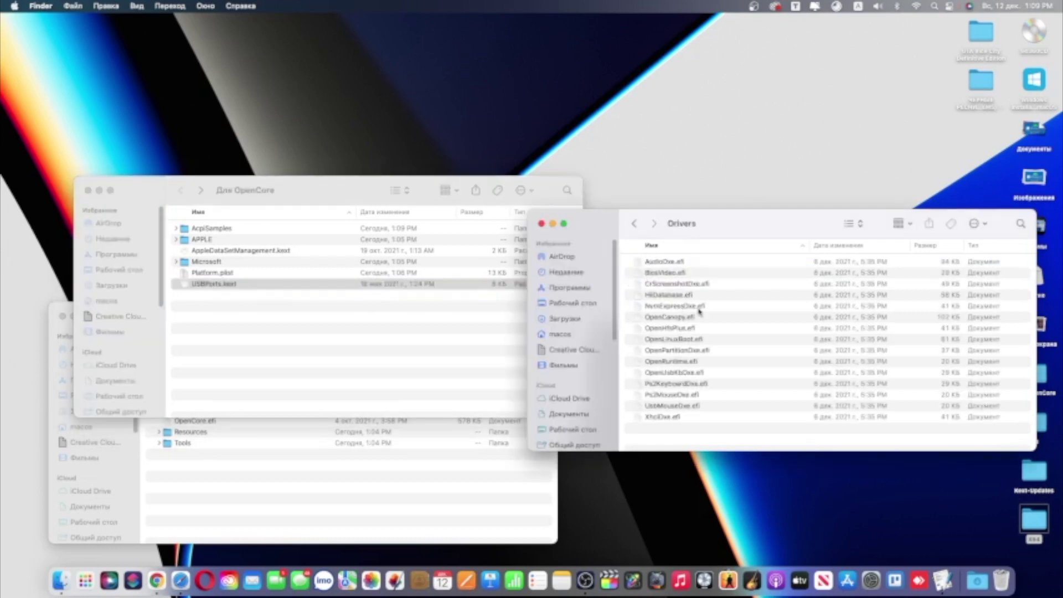
{"action": "key", "text": "super+a"}
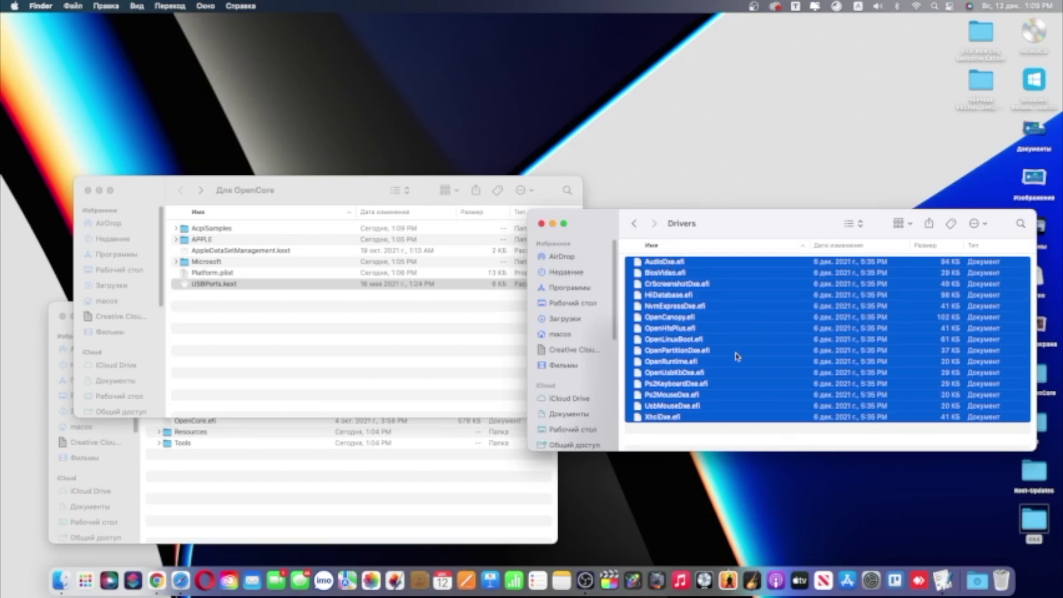
{"action": "left_click", "coordinate": [680, 265], "text": "super"}
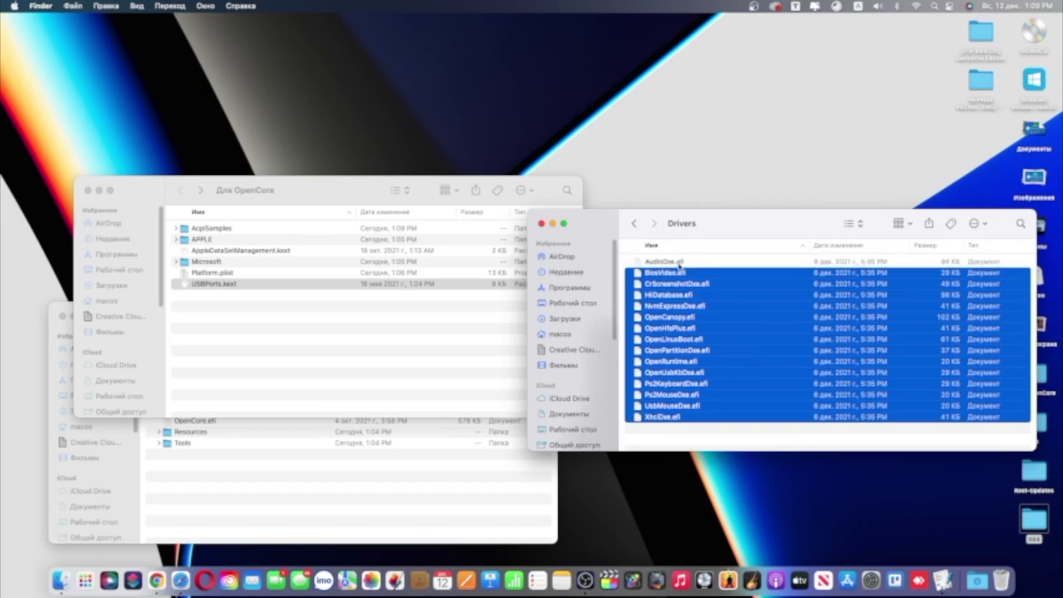
{"action": "left_click", "coordinate": [672, 319], "text": "super"}
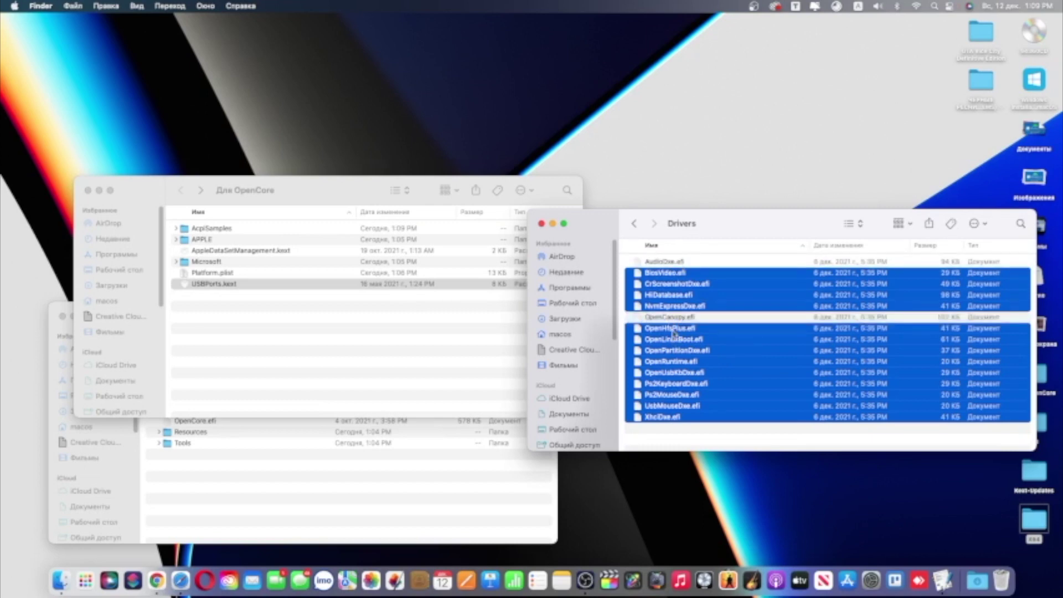
{"action": "left_click", "coordinate": [673, 328], "text": "super"}
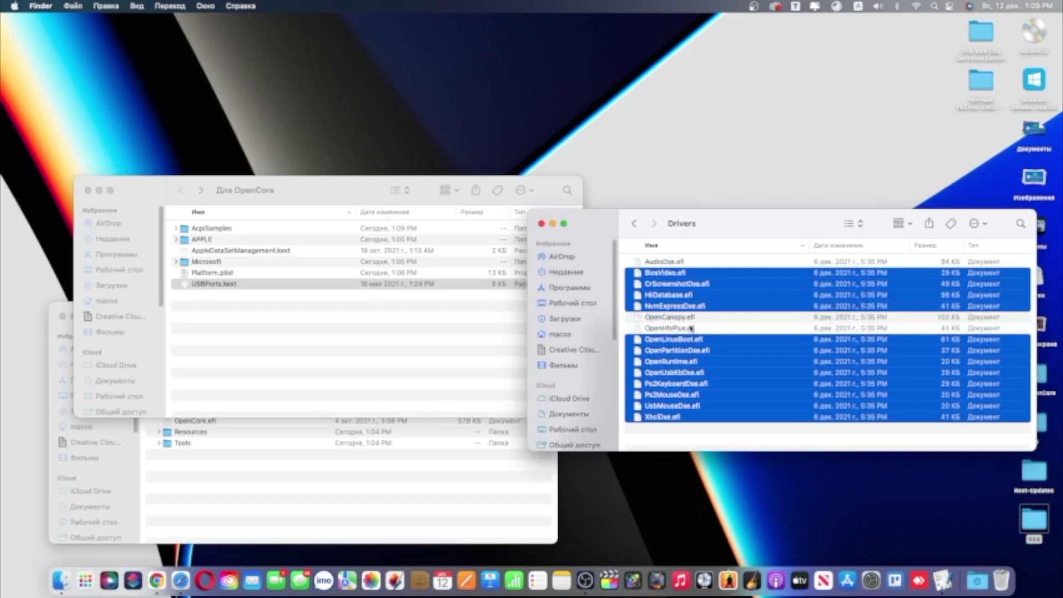
{"action": "left_click", "coordinate": [691, 339], "text": "super"}
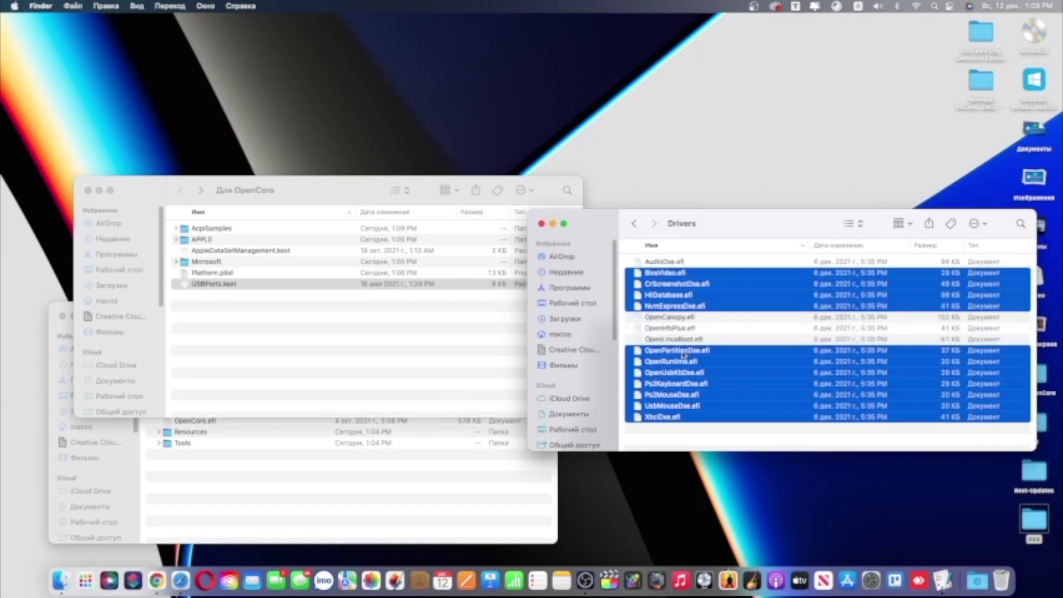
{"action": "left_click", "coordinate": [675, 353], "text": "super"}
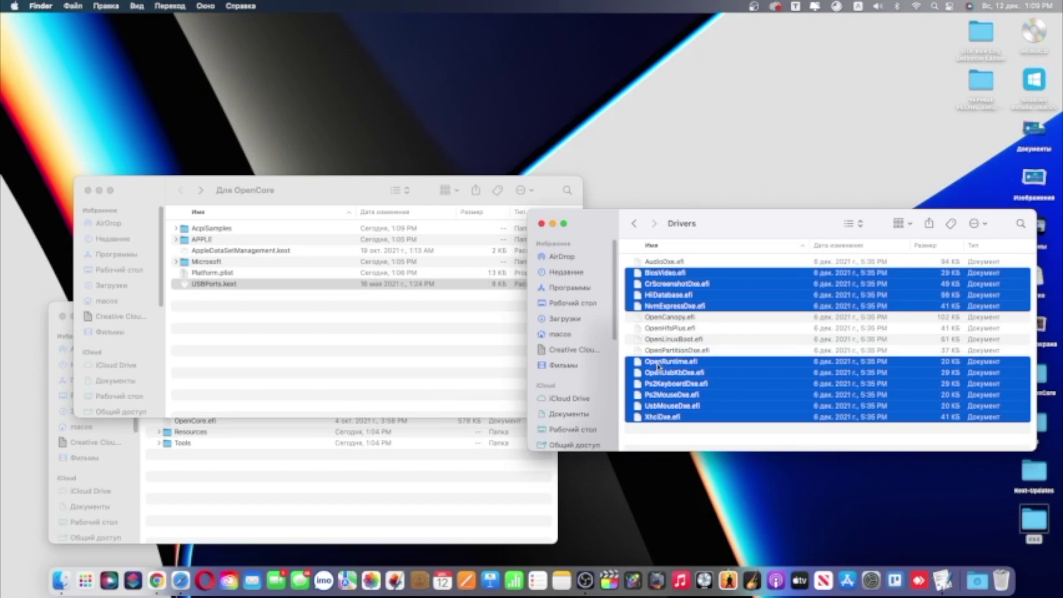
{"action": "left_click", "coordinate": [659, 361], "text": "super"}
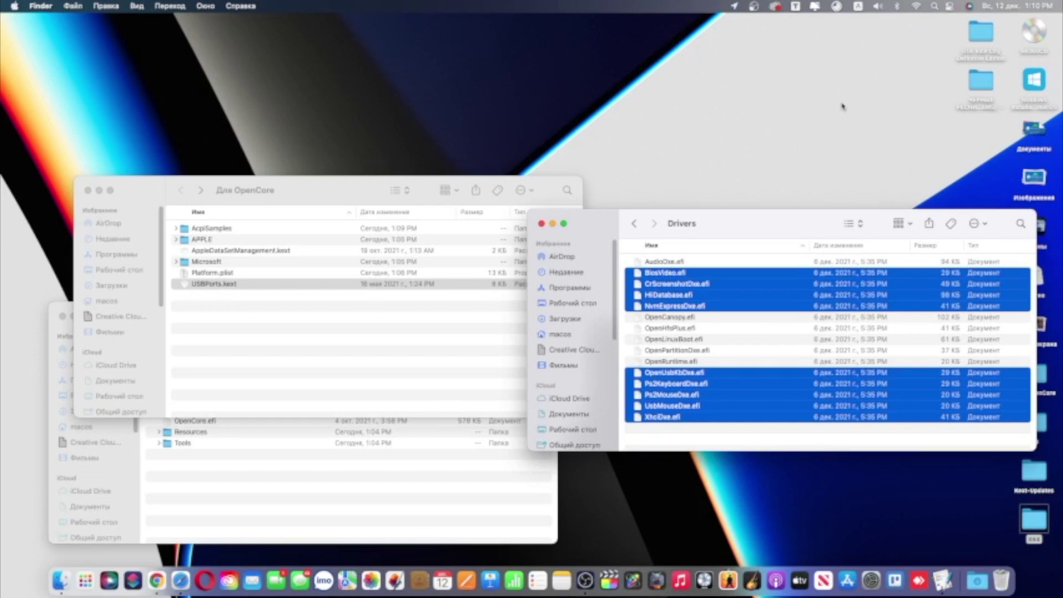
{"action": "key", "text": "super+BackSpace"}
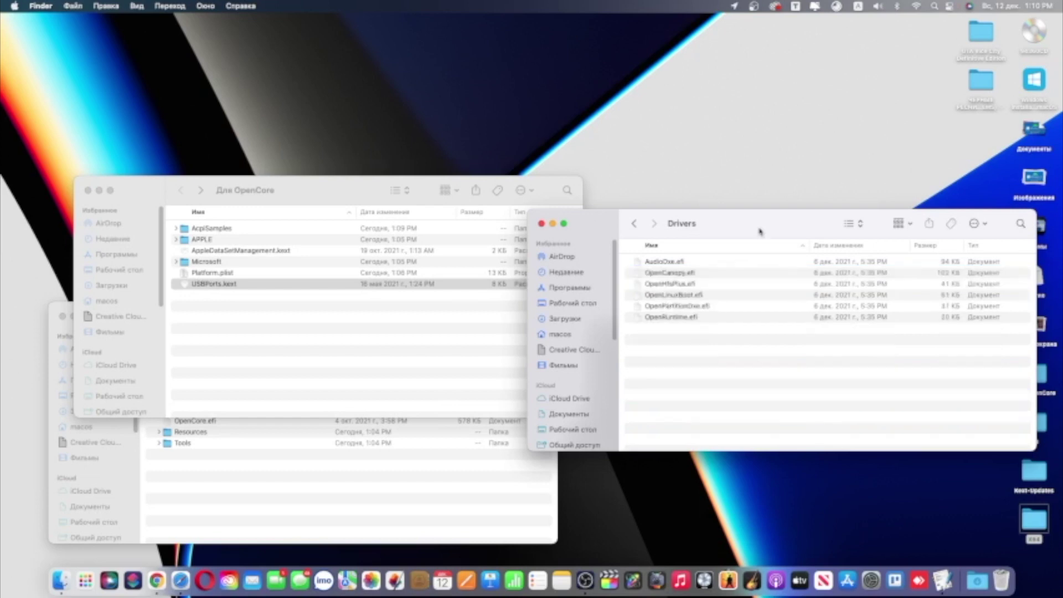
{"action": "key", "text": "super+a"}
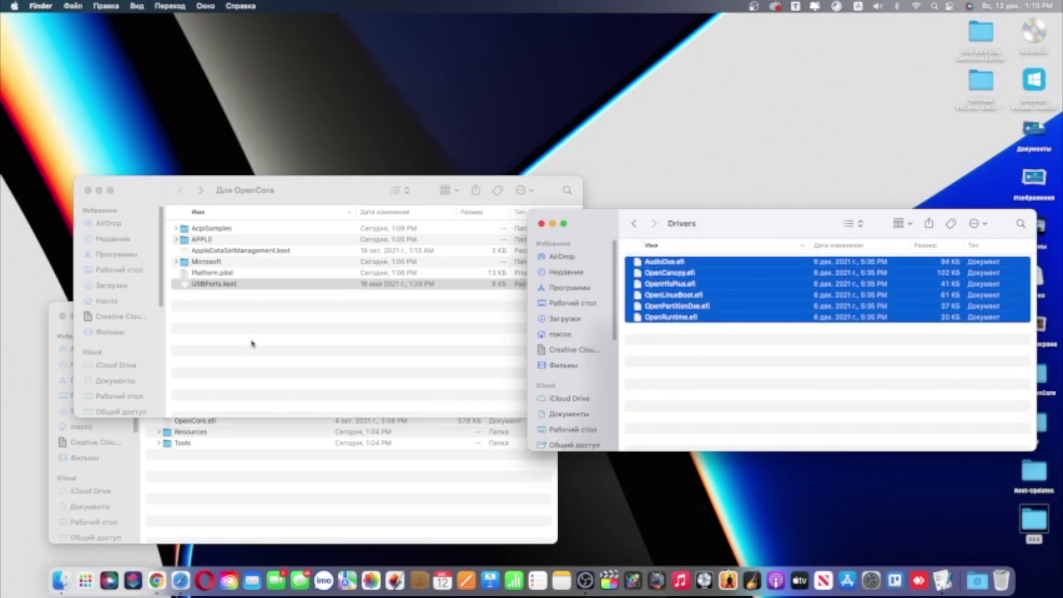
{"action": "key", "text": "super+BackSpace"}
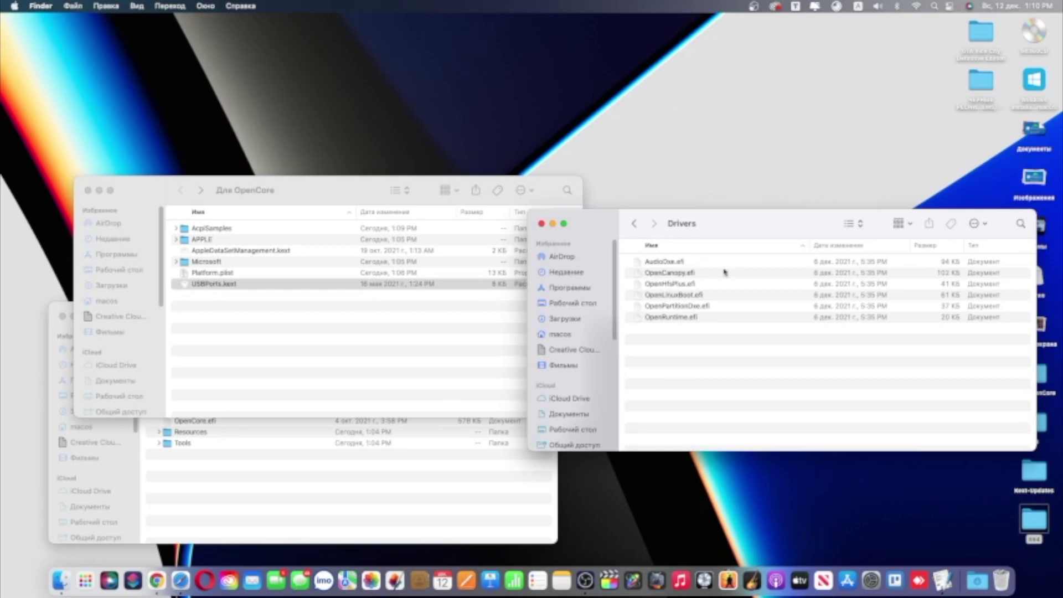
Open the X64 OC's Kexts folder and place it beside the opened Kext-Updates folder
{"action": "key", "text": "super+Up"}
{"action": "double_click", "coordinate": [666, 284]}
{"action": "left_click_drag", "start_coordinate": [763, 221], "coordinate": [581, 204]}
{"action": "double_click", "coordinate": [1033, 471]}
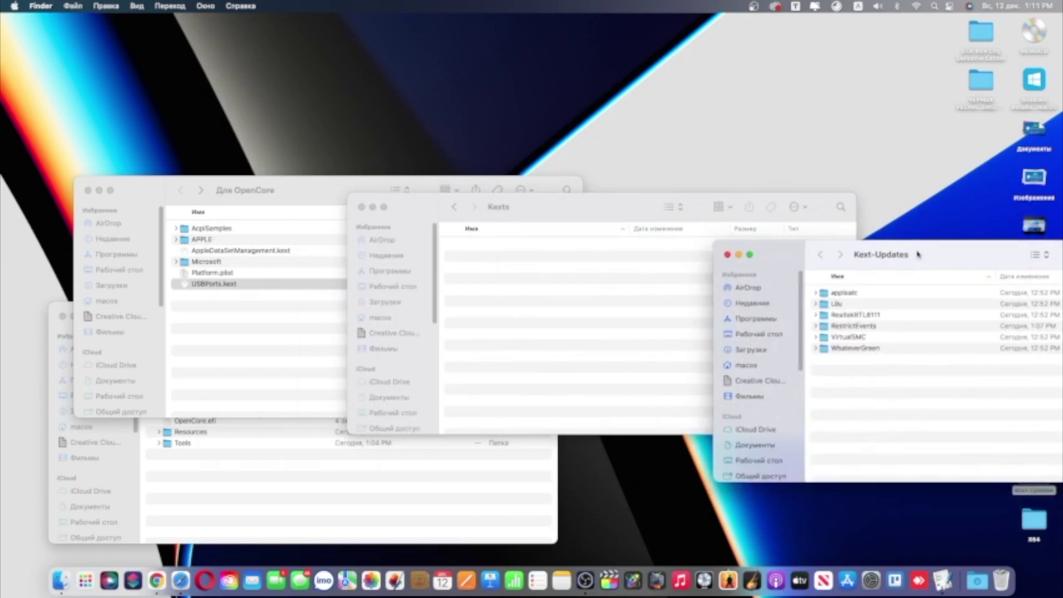
Move AppleALC.kext, Lilu.kext and RealtekRTL8111.kext from their Kext-Updates subfolders into the X64 OC's Kexts folder
{"action": "double_click", "coordinate": [843, 292]}
{"action": "left_click_drag", "start_coordinate": [842, 305], "coordinate": [565, 354]}
{"action": "left_click", "coordinate": [820, 254]}
{"action": "double_click", "coordinate": [842, 305]}
{"action": "left_click_drag", "start_coordinate": [841, 292], "coordinate": [562, 363]}
{"action": "left_click", "coordinate": [819, 254]}
{"action": "double_click", "coordinate": [841, 317]}
{"action": "left_click_drag", "start_coordinate": [842, 292], "coordinate": [554, 317]}
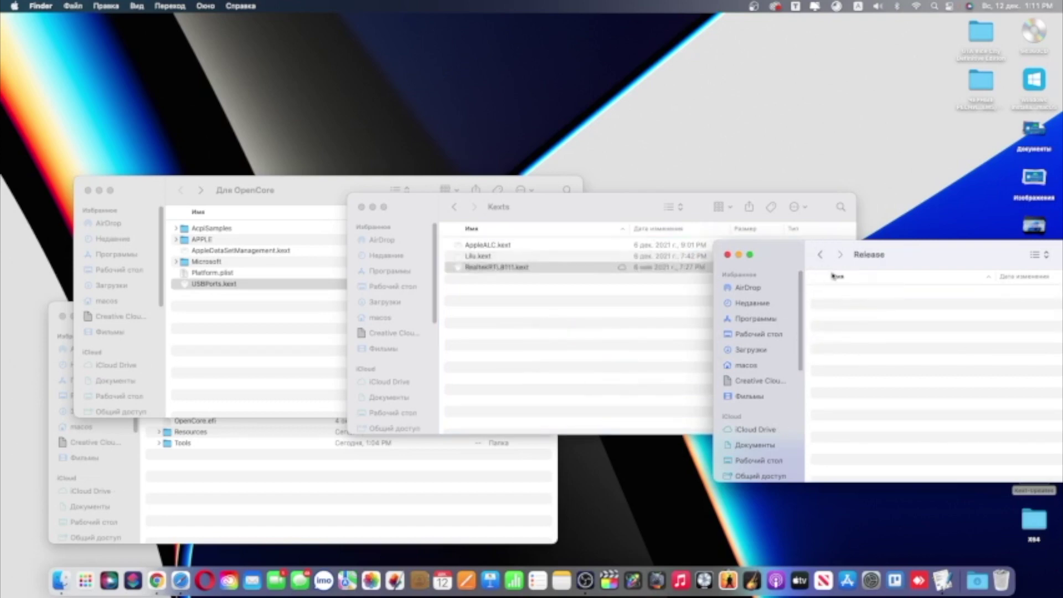
Move RestrictEvents.kext and VirtualSMC.kext from their Kext-Updates subfolders into the Kexts folder
{"action": "left_click", "coordinate": [820, 254]}
{"action": "double_click", "coordinate": [842, 331]}
{"action": "left_click_drag", "start_coordinate": [842, 292], "coordinate": [557, 360]}
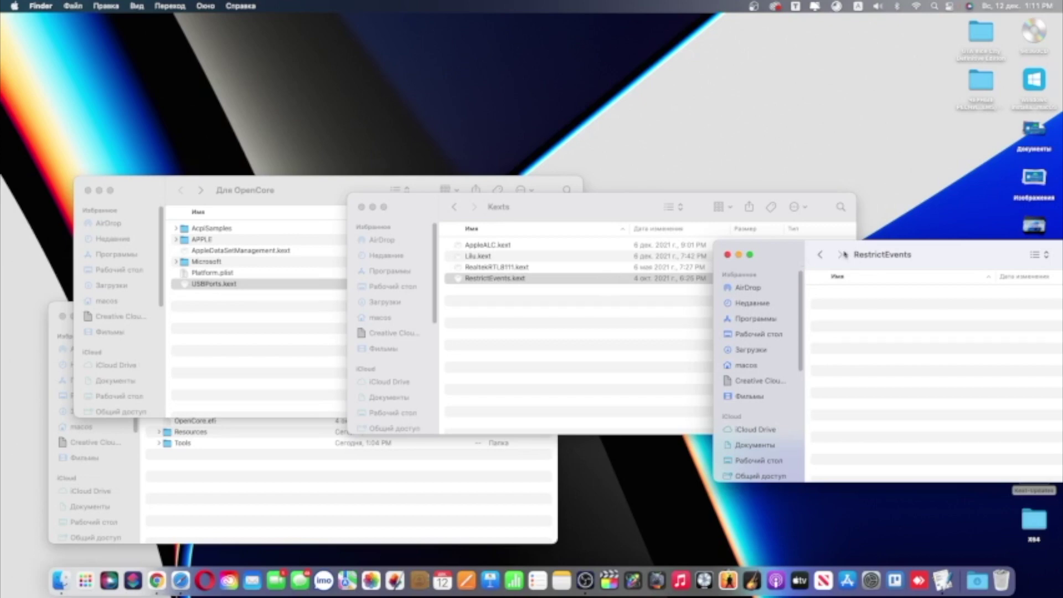
{"action": "left_click", "coordinate": [820, 254]}
{"action": "left_click", "coordinate": [840, 304]}
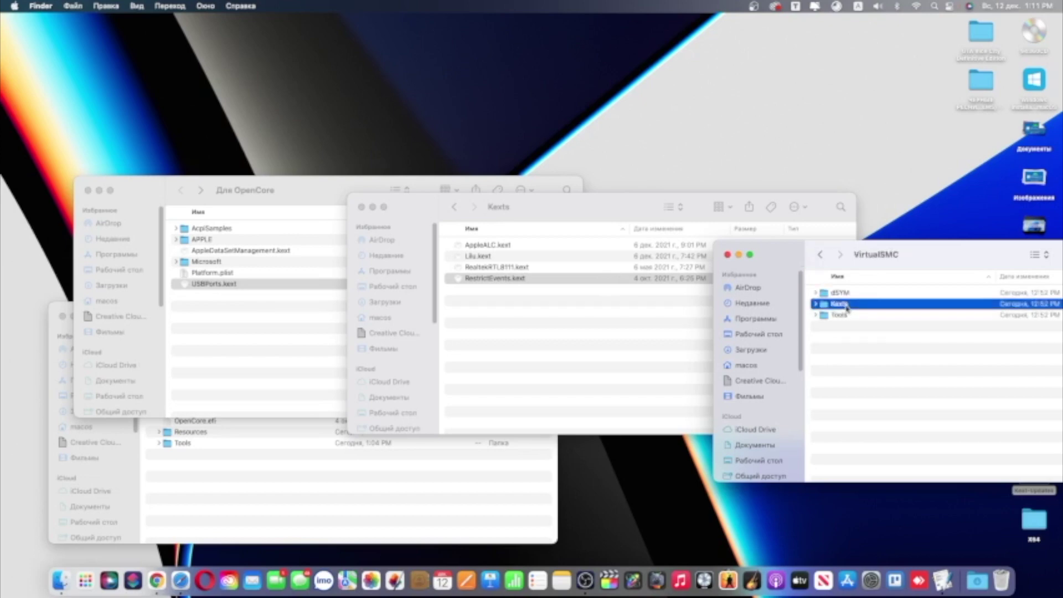
{"action": "key", "text": "super+bracketleft"}
Move WhateverGreen.kext from Kext-Updates and USBPorts.kext from Для OpenCore into the Kexts folder
{"action": "double_click", "coordinate": [847, 347]}
{"action": "left_click_drag", "start_coordinate": [847, 303], "coordinate": [565, 358]}
{"action": "left_click", "coordinate": [565, 358]}
{"action": "left_click_drag", "start_coordinate": [215, 285], "coordinate": [543, 361]}
Open the X64 OC's Tools folder and move all of its files to the Trash
{"action": "left_click", "coordinate": [543, 360]}
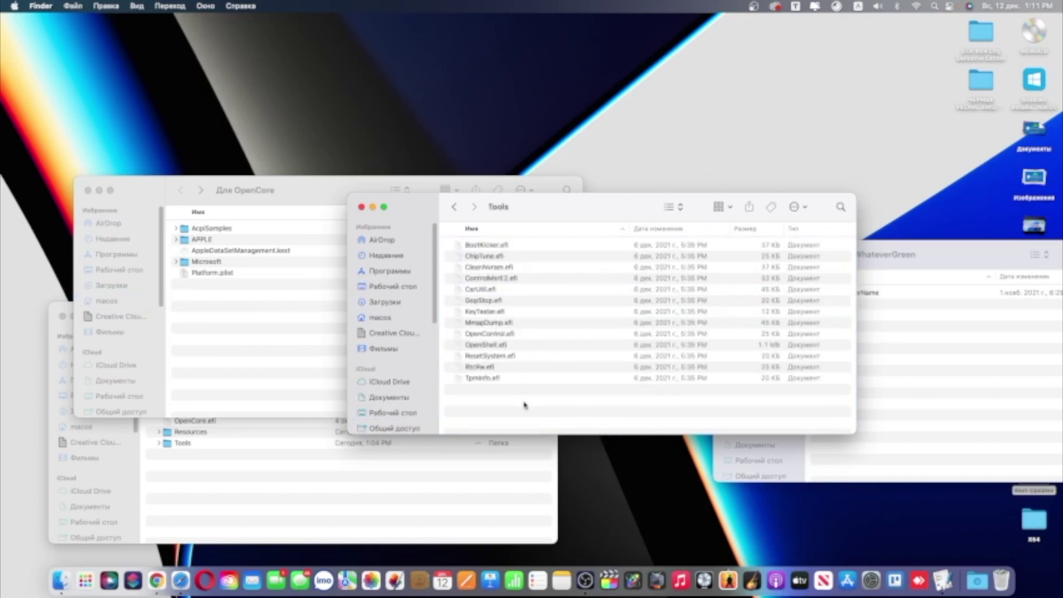
{"action": "left_click_drag", "start_coordinate": [524, 403], "coordinate": [457, 223]}
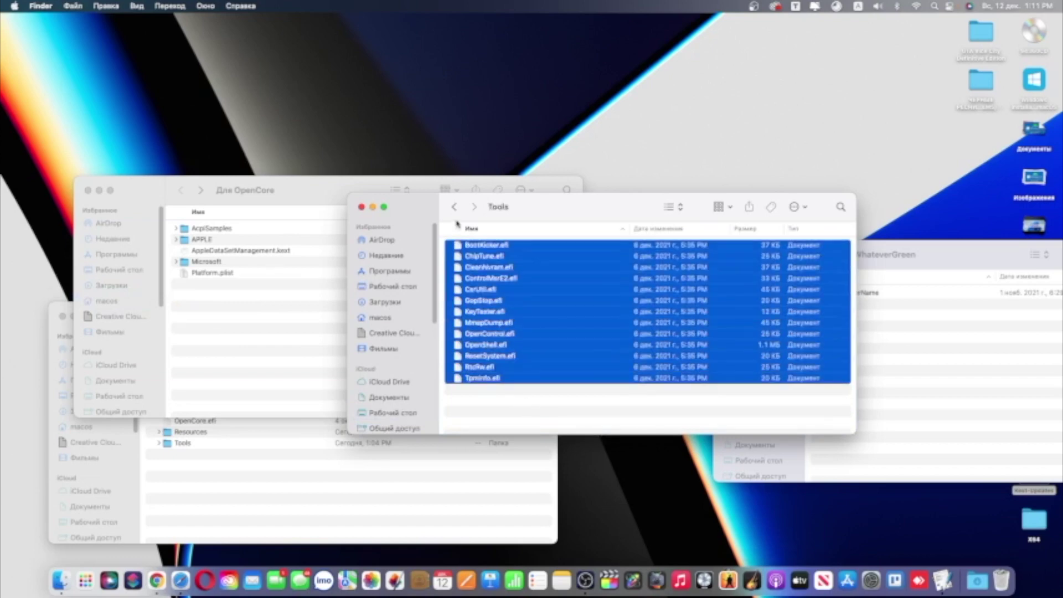
{"action": "right_click", "coordinate": [497, 313]}
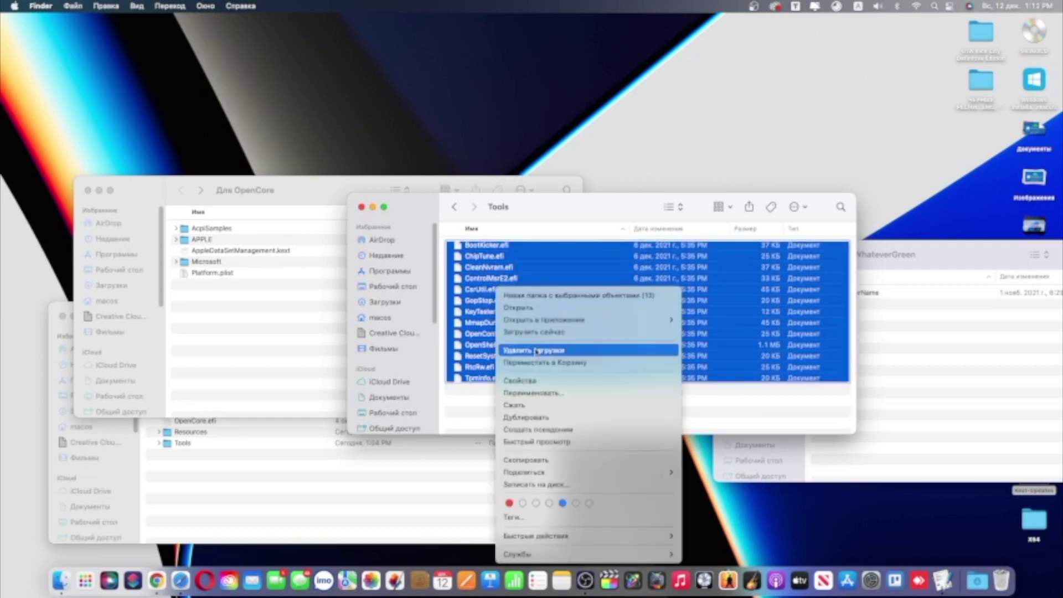
{"action": "left_click", "coordinate": [543, 362]}
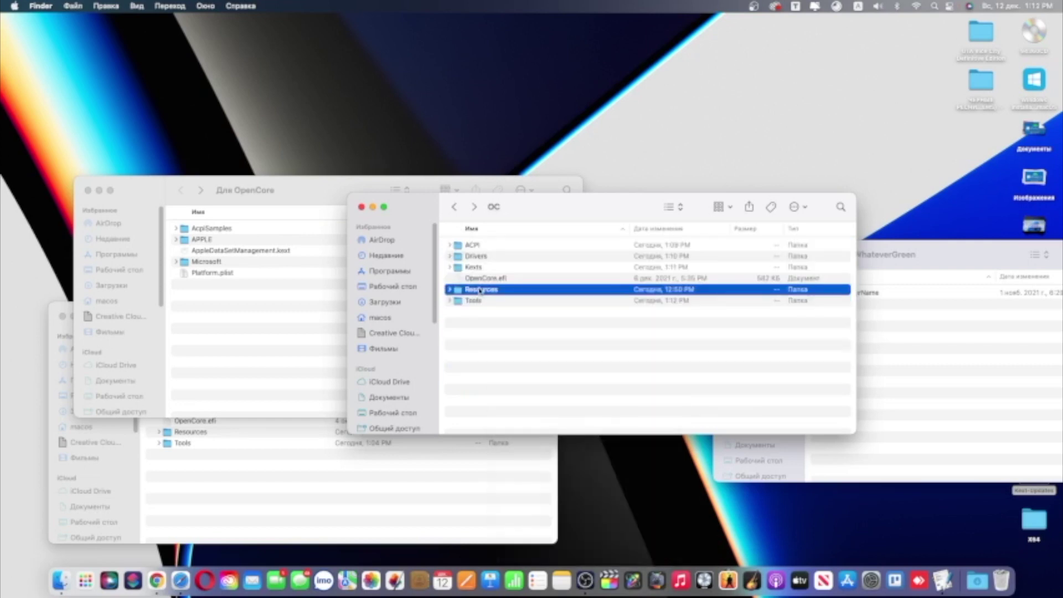
Move the Resources folder of the X64 OC folder to the Trash
{"action": "right_click", "coordinate": [484, 291]}
{"action": "left_click", "coordinate": [504, 326]}
{"action": "left_click", "coordinate": [487, 344]}
Switch to Safari, find the OcBinaryData repository among Acidanthera's repositories on GitHub and download it as a ZIP
{"action": "key", "text": "super+Tab"}
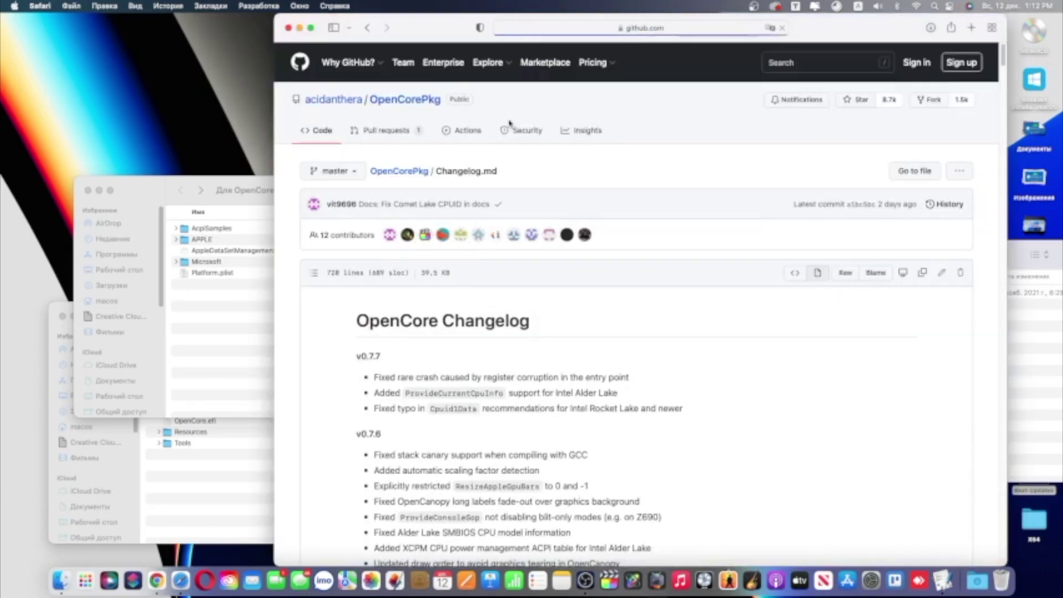
{"action": "left_click", "coordinate": [415, 326]}
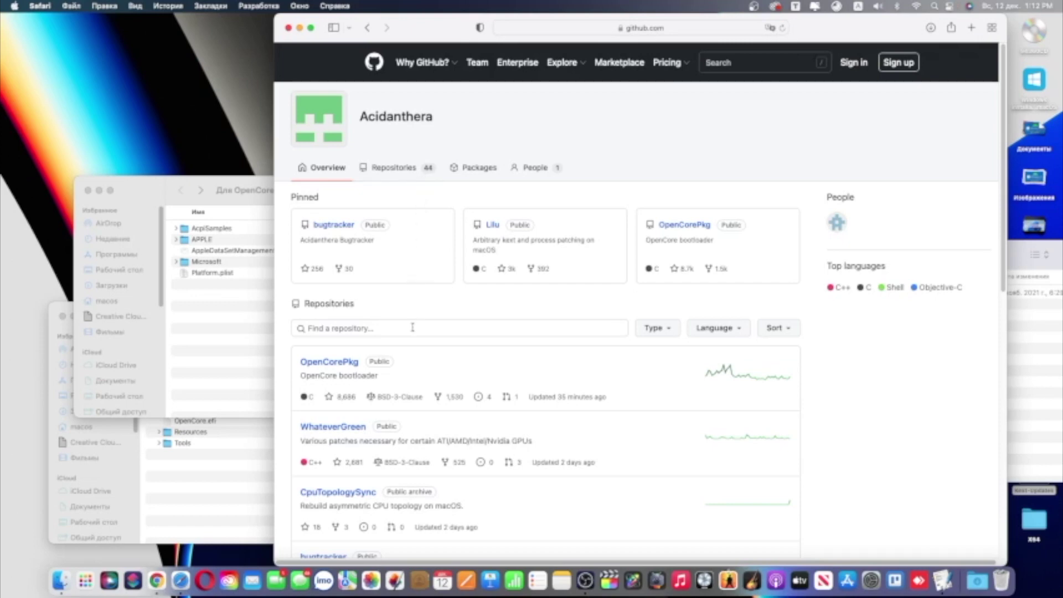
{"action": "type", "text": "ocbina"}
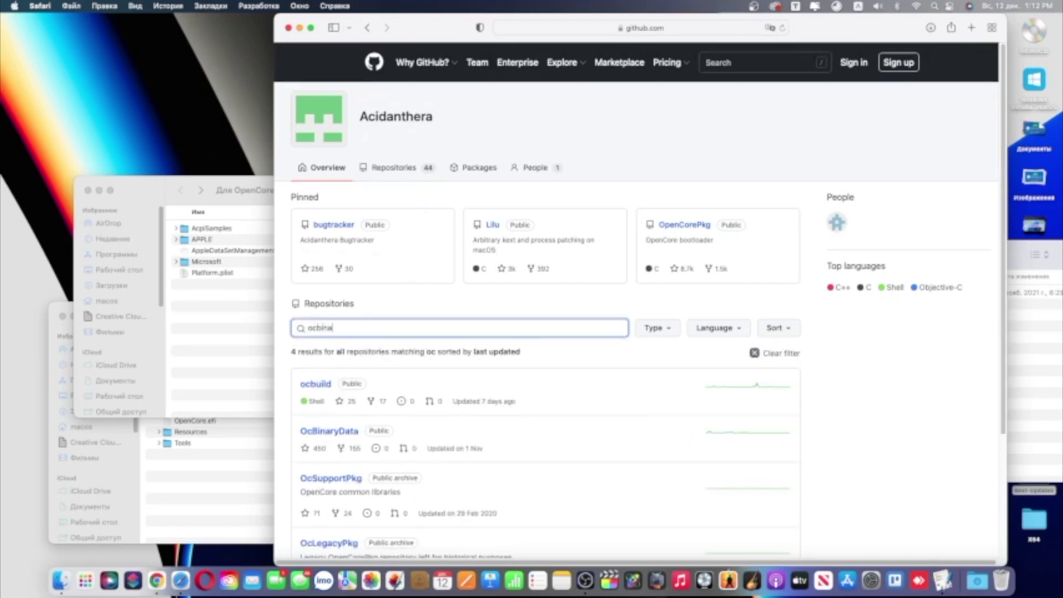
{"action": "type", "text": "r"}
{"action": "left_click", "coordinate": [342, 386]}
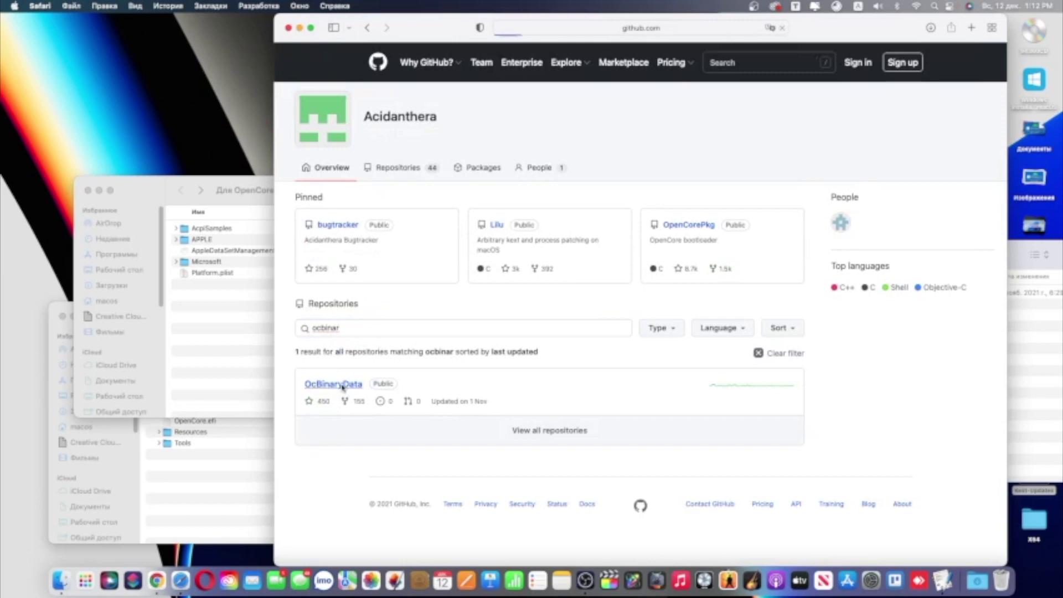
{"action": "left_click", "coordinate": [781, 174]}
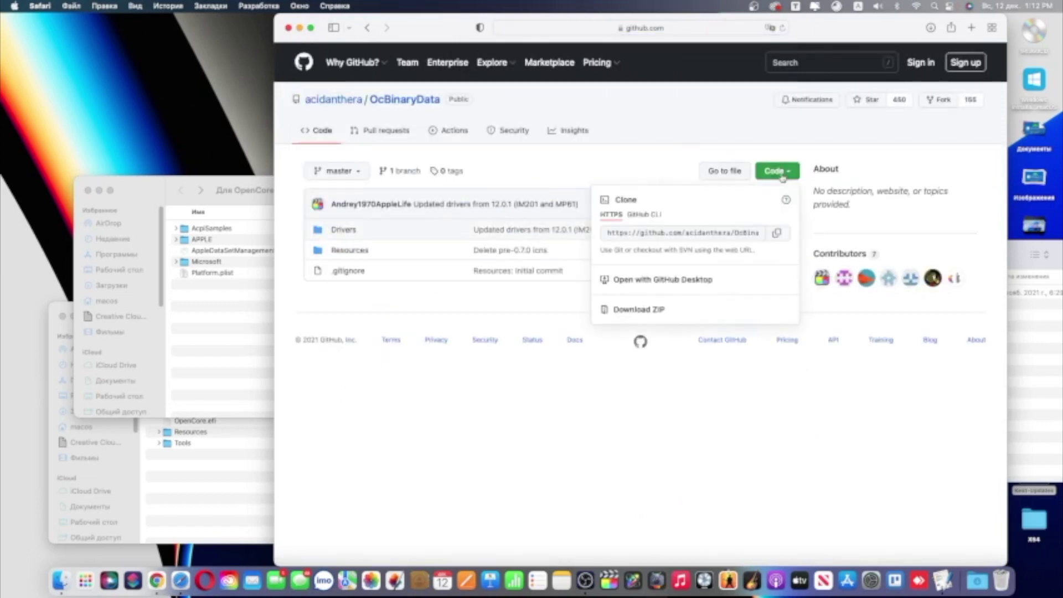
{"action": "left_click", "coordinate": [687, 310]}
Open the downloaded OcBinaryData-master folder and move its Resources folder into the X64 OC folder
{"action": "left_click_drag", "start_coordinate": [864, 34], "coordinate": [420, 380]}
{"action": "left_click", "coordinate": [482, 372]}
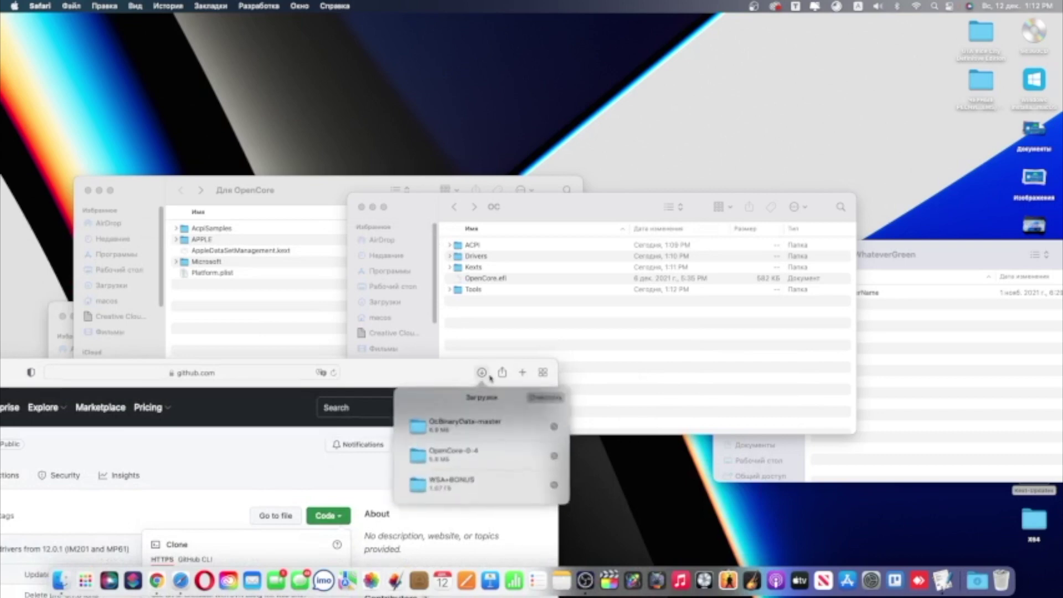
{"action": "double_click", "coordinate": [492, 434]}
{"action": "left_click_drag", "start_coordinate": [576, 225], "coordinate": [647, 370]}
{"action": "left_click", "coordinate": [515, 412]}
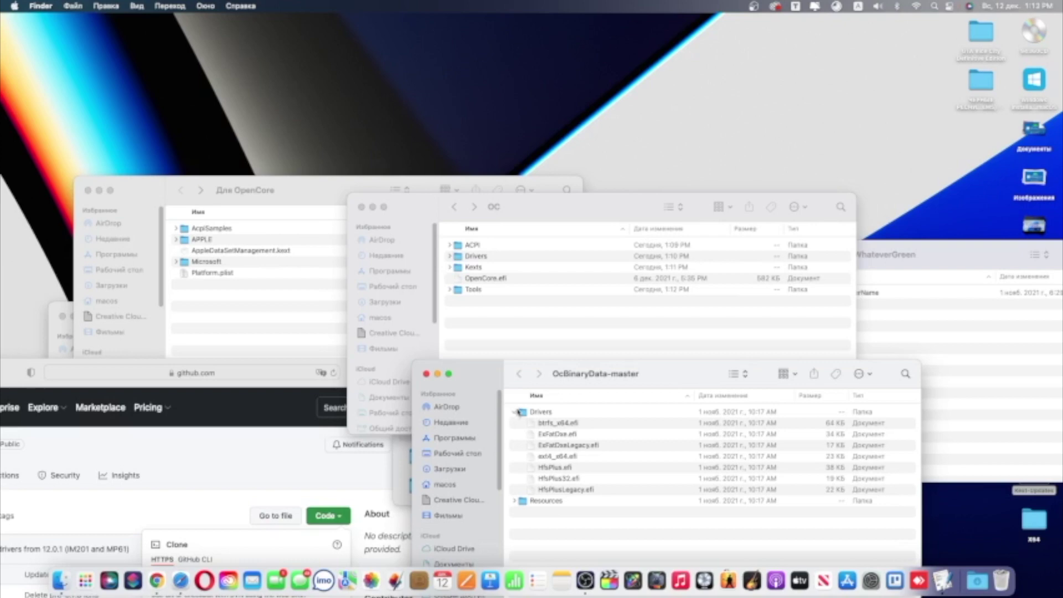
{"action": "left_click", "coordinate": [515, 412]}
{"action": "left_click_drag", "start_coordinate": [589, 375], "coordinate": [725, 256]}
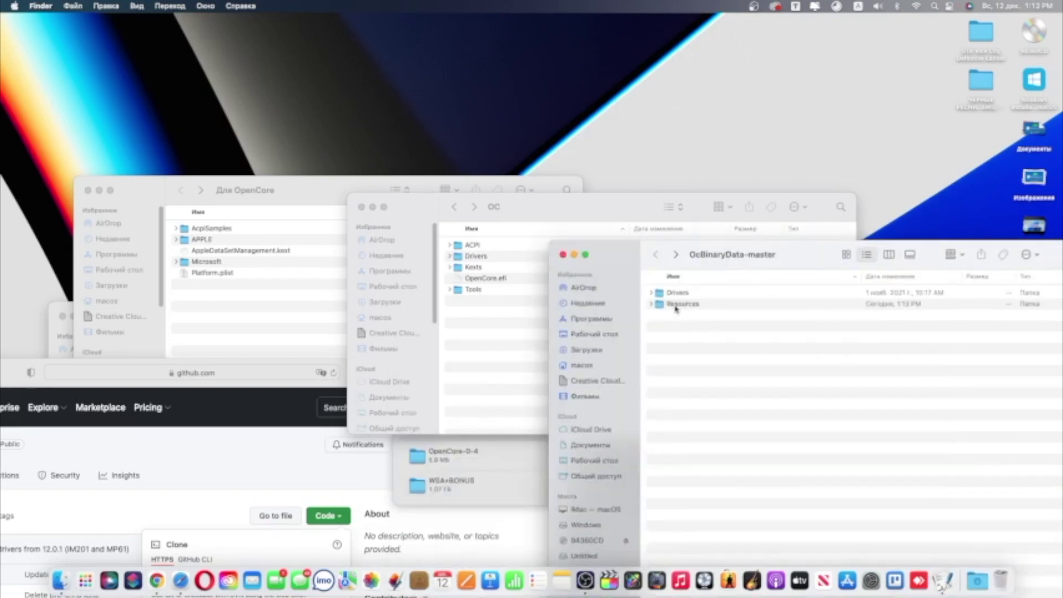
{"action": "left_click_drag", "start_coordinate": [675, 308], "coordinate": [495, 370]}
Open the Audio folder inside the X64 OC's new Resources folder
{"action": "double_click", "coordinate": [480, 290]}
{"action": "left_click", "coordinate": [476, 256]}
{"action": "key", "text": "super+a"}
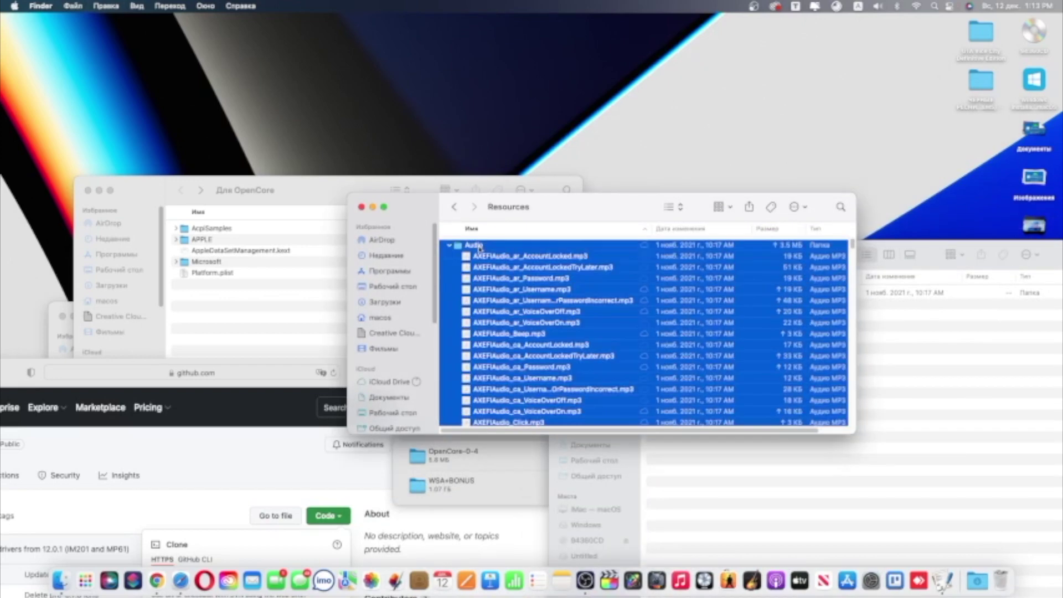
{"action": "left_click", "coordinate": [478, 246], "text": "super"}
{"action": "scroll", "coordinate": [480, 263], "scroll_direction": "down", "scroll_amount": 5}
{"action": "scroll", "coordinate": [532, 315], "scroll_direction": "up", "scroll_amount": 5}
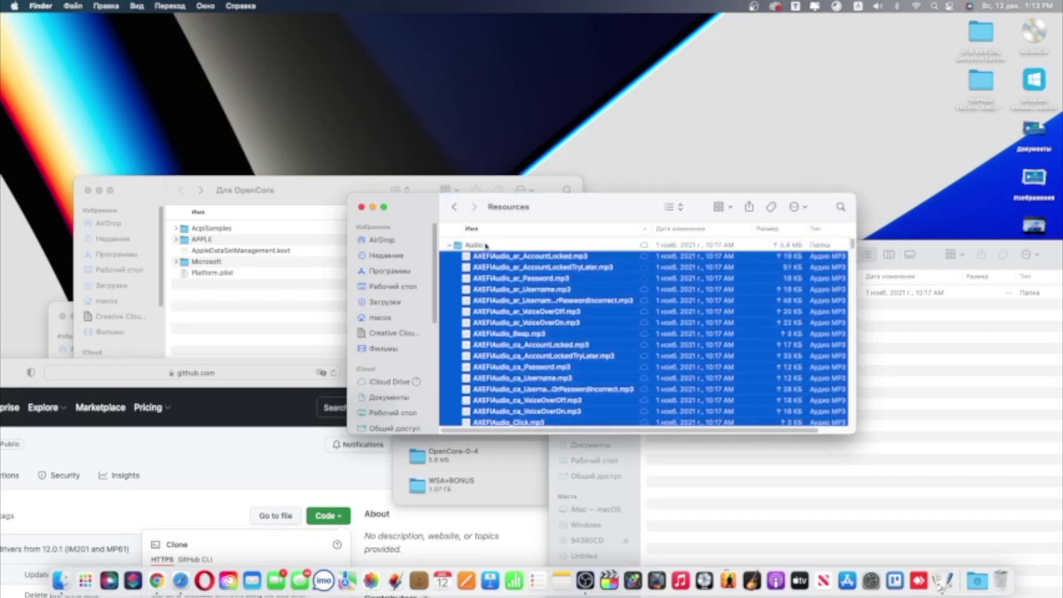
{"action": "double_click", "coordinate": [486, 246]}
Move all audio files in the new Resources' Audio folder to the Trash
{"action": "left_click", "coordinate": [496, 267]}
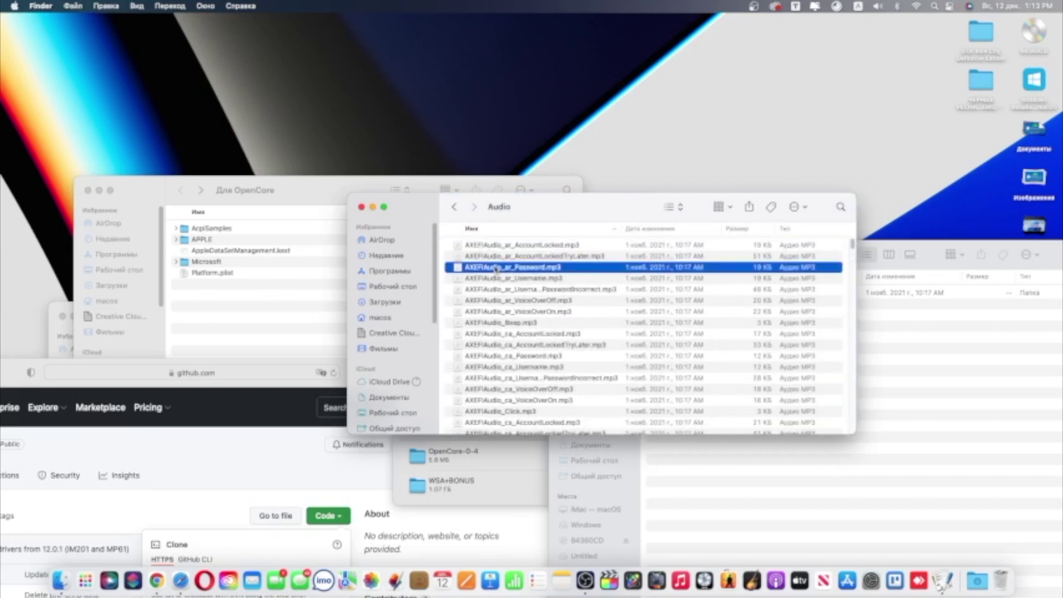
{"action": "key", "text": "super+a"}
{"action": "scroll", "coordinate": [501, 279], "scroll_direction": "down", "scroll_amount": 10}
{"action": "scroll", "coordinate": [505, 289], "scroll_direction": "down", "scroll_amount": 15}
{"action": "scroll", "coordinate": [503, 293], "scroll_direction": "down", "scroll_amount": 20}
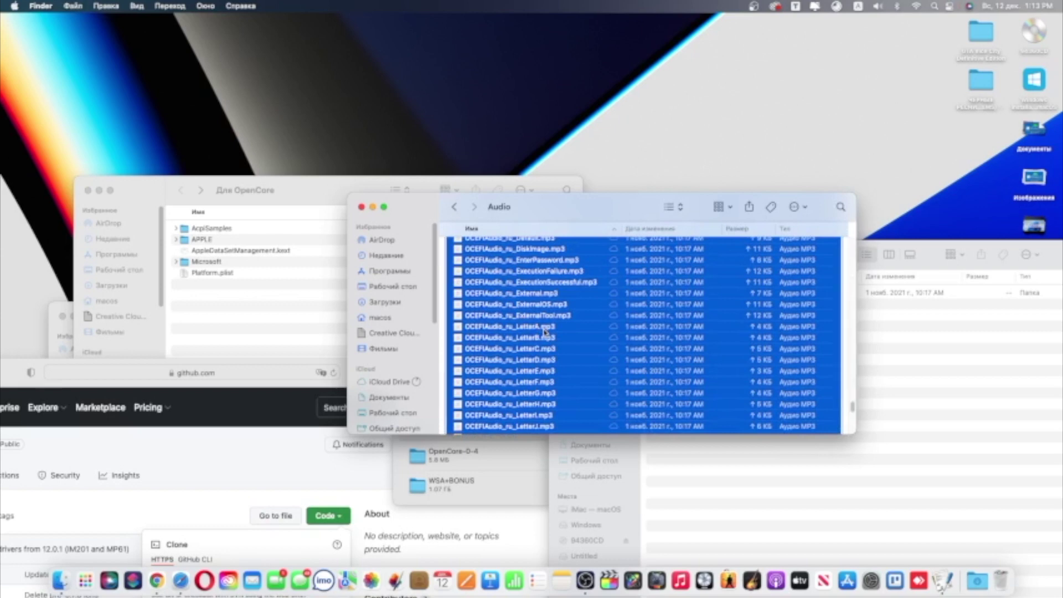
{"action": "right_click", "coordinate": [545, 331]}
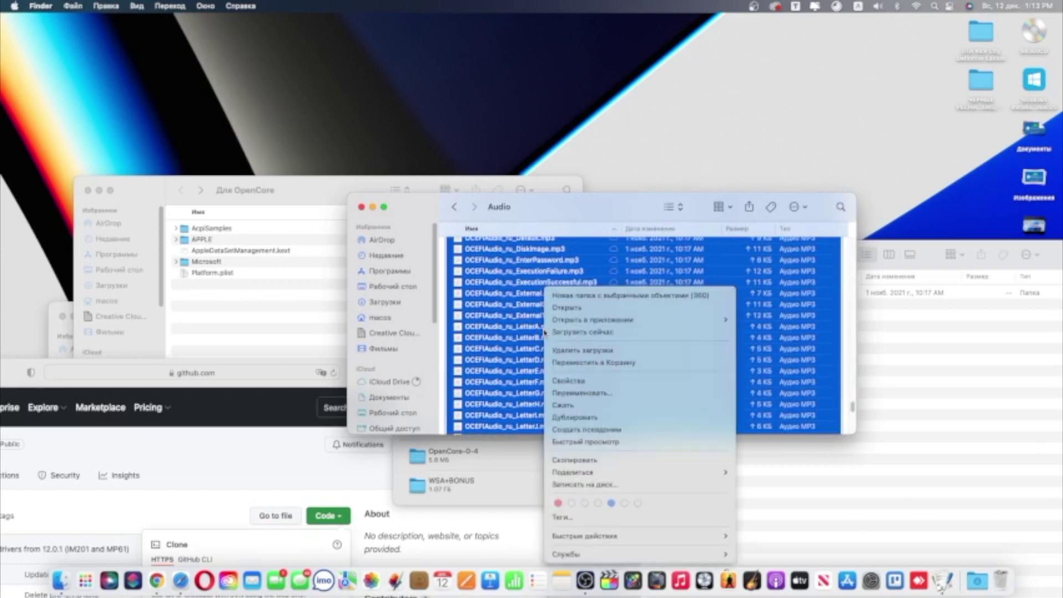
{"action": "left_click", "coordinate": [581, 363]}
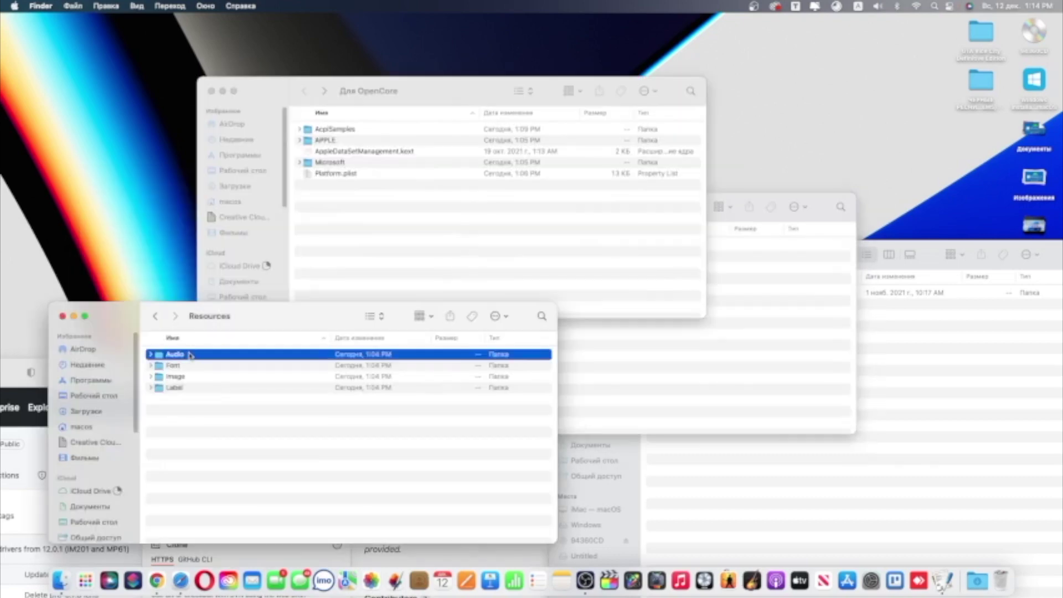
Open the Audio folder in the old EFI's Resources and preview AXEFIAudio_VoiceOver_Boot.mp3
{"action": "double_click", "coordinate": [179, 353]}
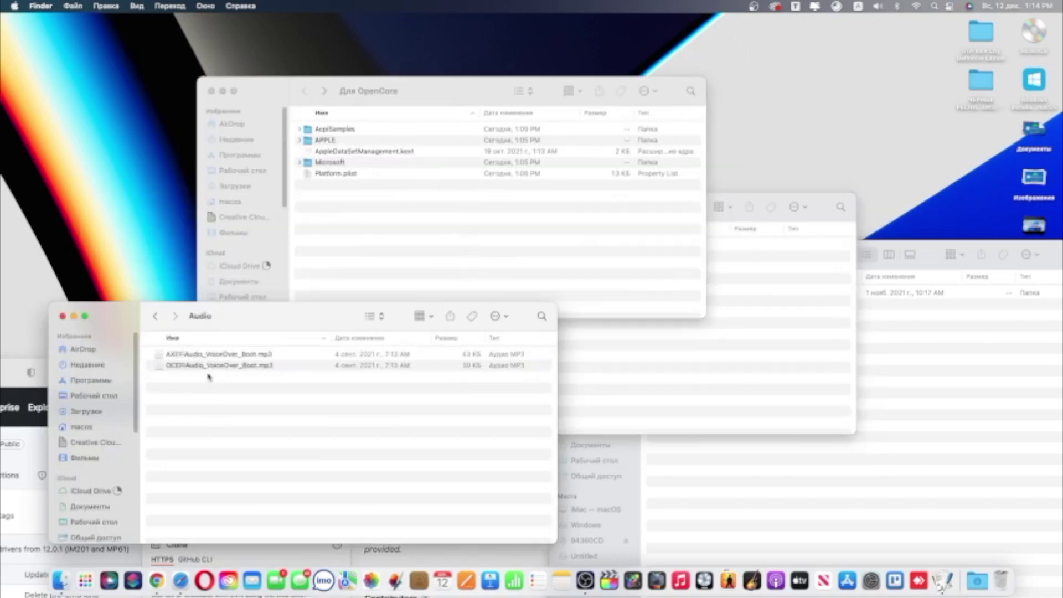
{"action": "left_click", "coordinate": [216, 365]}
{"action": "left_click", "coordinate": [220, 354], "text": "shift"}
{"action": "left_click", "coordinate": [210, 368]}
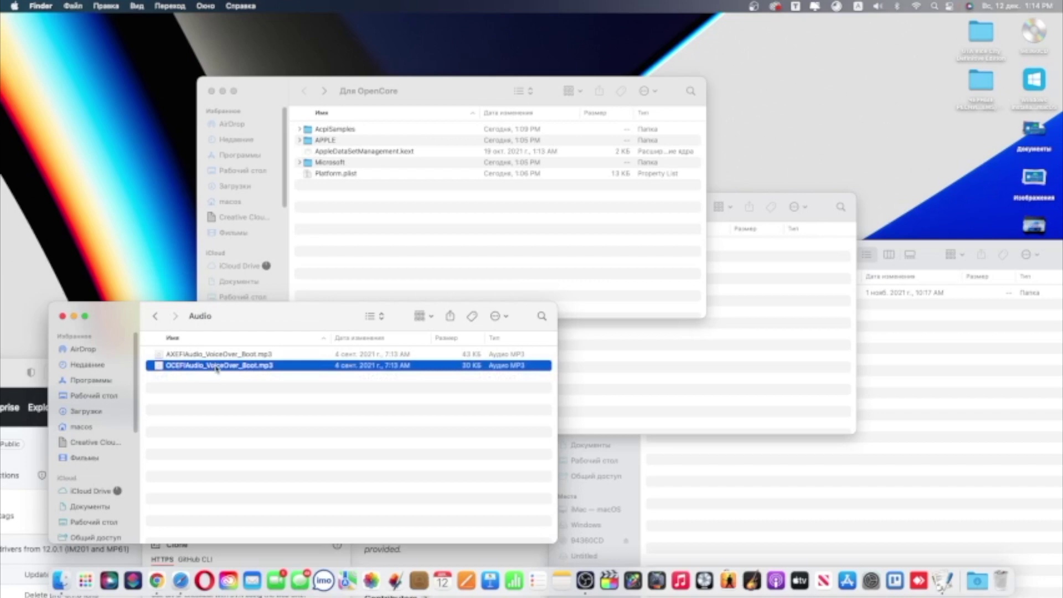
{"action": "left_click", "coordinate": [204, 354]}
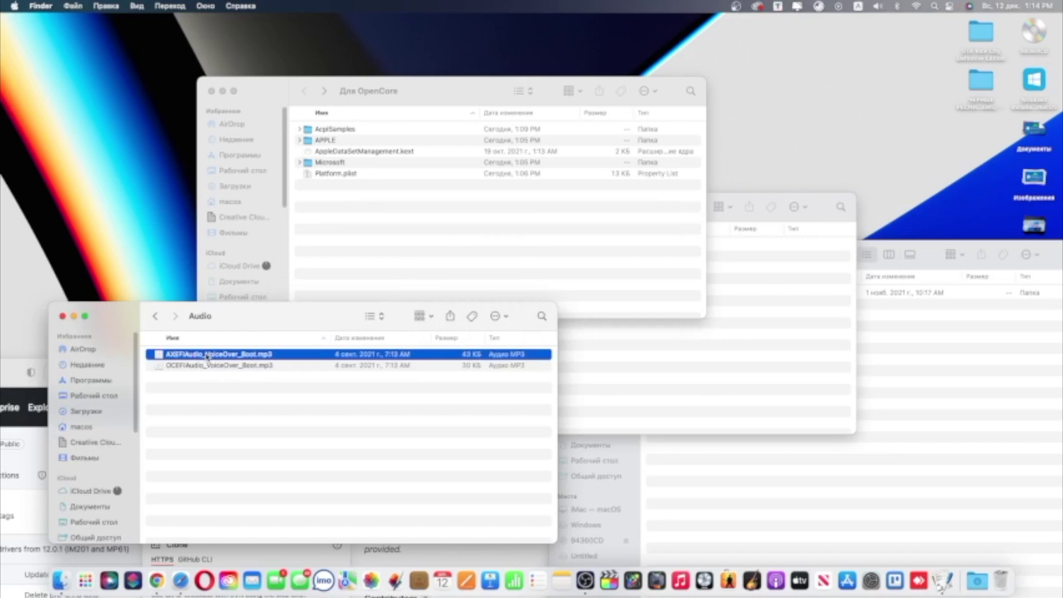
{"action": "key", "text": "space"}
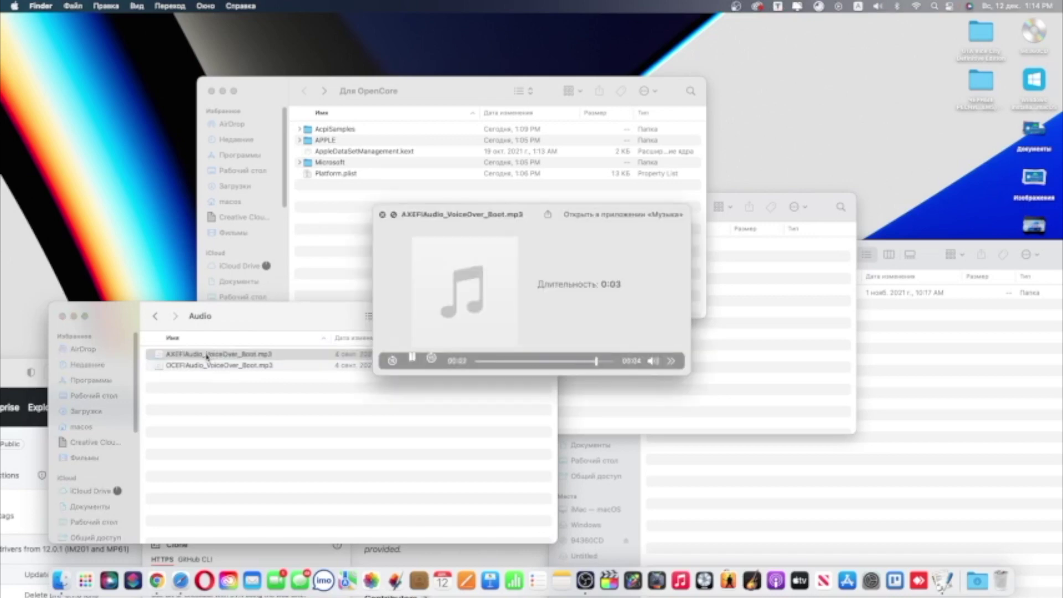
{"action": "key", "text": "space"}
Move AXEFIAudio_VoiceOver_Boot.mp3 and OCEFIAudio_VoiceOver_Boot.mp3 from the old EFI's Audio folder into the new Audio folder
{"action": "left_click", "coordinate": [245, 354]}
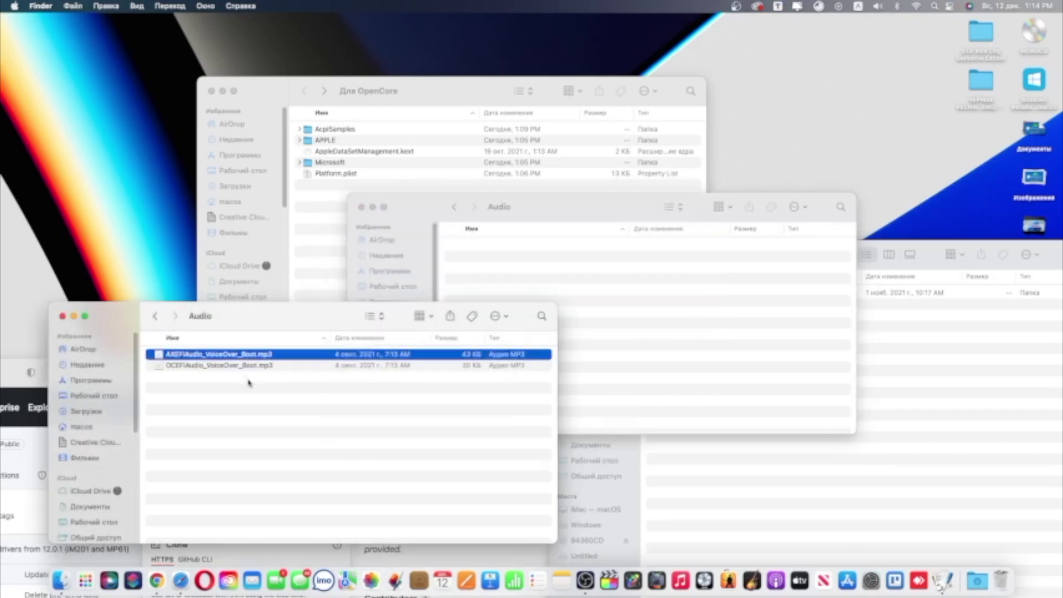
{"action": "left_click", "coordinate": [249, 365], "text": "shift"}
{"action": "left_click_drag", "start_coordinate": [250, 360], "coordinate": [545, 295]}
{"action": "left_click", "coordinate": [172, 280]}
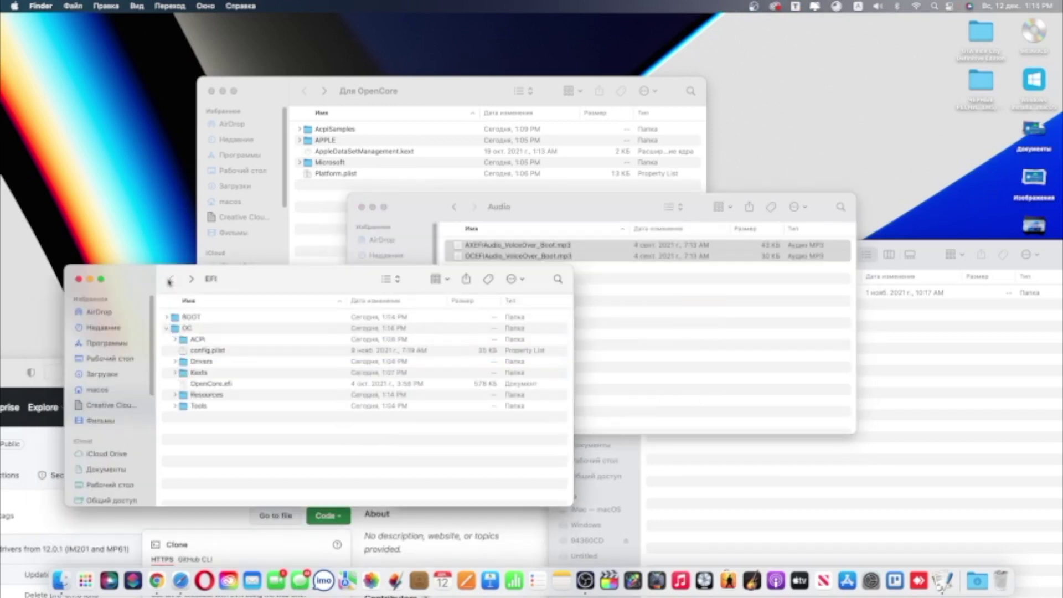
Open the Acidanthera folder within the new Resources' Image folder and move the Chardonnay and Syrah folders to the Trash
{"action": "left_click", "coordinate": [543, 330]}
{"action": "left_click", "coordinate": [481, 245]}
{"action": "right_click", "coordinate": [478, 246]}
{"action": "left_click", "coordinate": [475, 266]}
{"action": "double_click", "coordinate": [479, 245]}
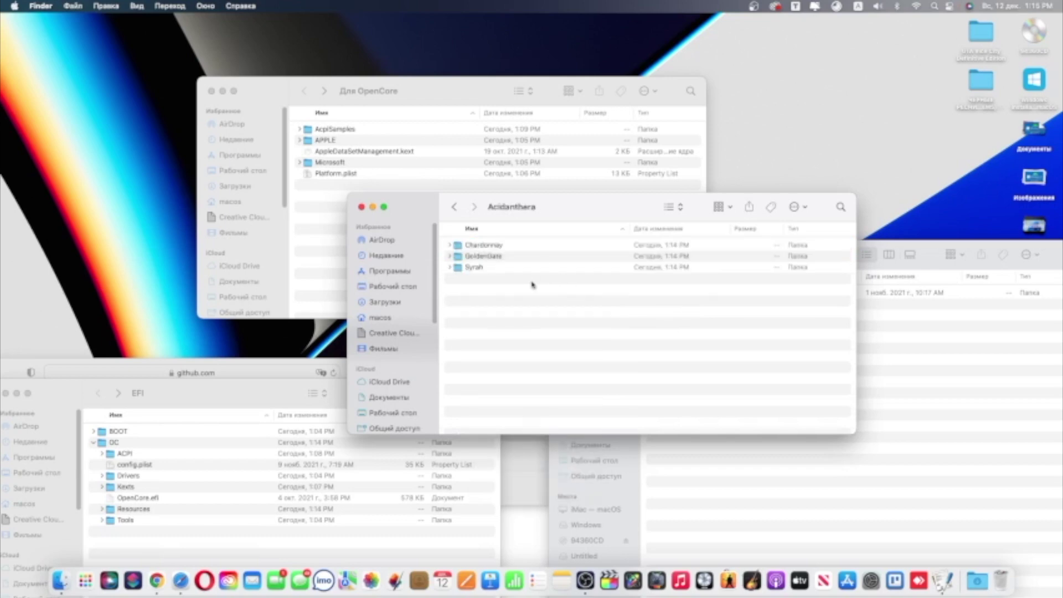
{"action": "left_click", "coordinate": [477, 245]}
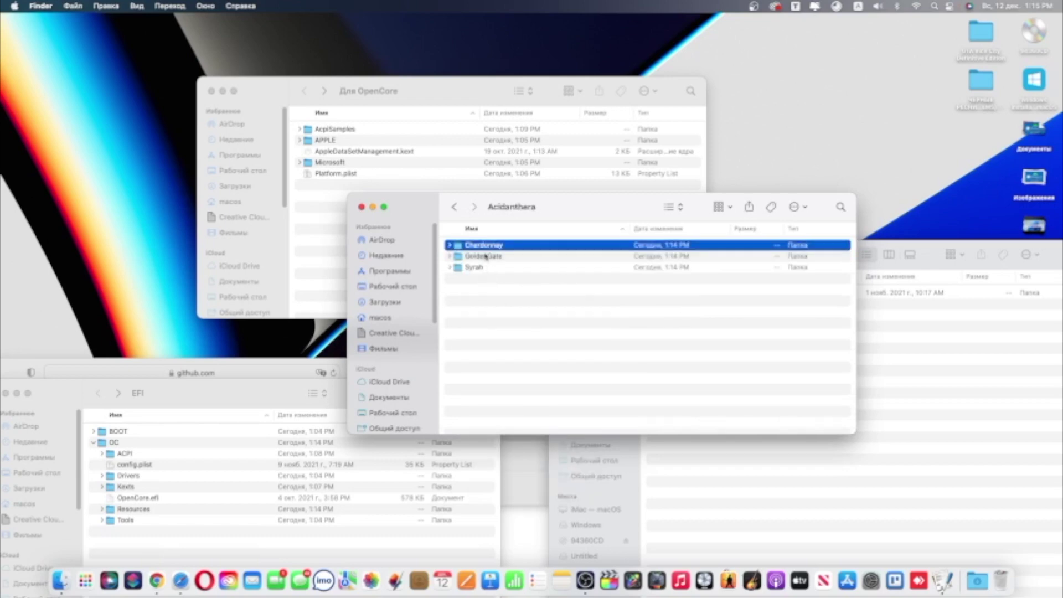
{"action": "left_click", "coordinate": [474, 267], "text": "super"}
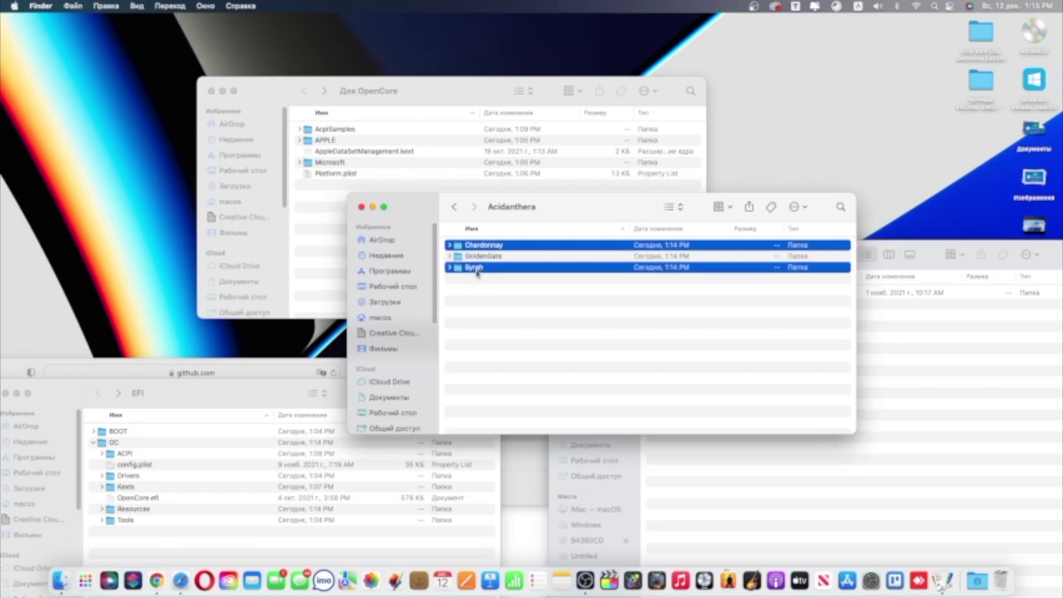
{"action": "key", "text": "super+BackSpace"}
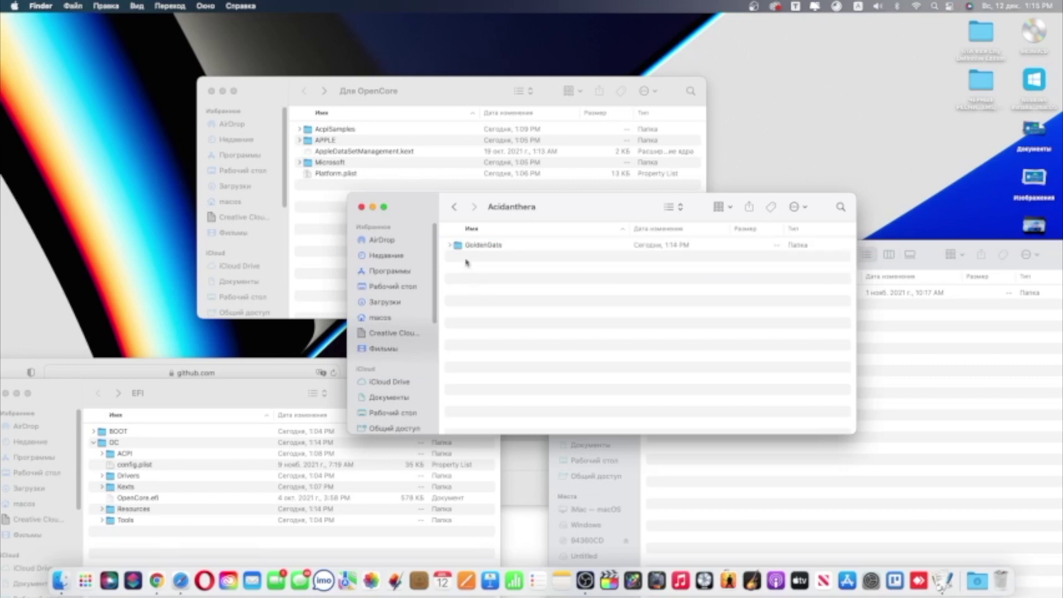
Place Sample.plist from the Docs folder of the OpenCore-0-4 download in the X64 OC folder and rename it config.plist
{"action": "left_click", "coordinate": [455, 207]}
{"action": "double_click", "coordinate": [477, 290]}
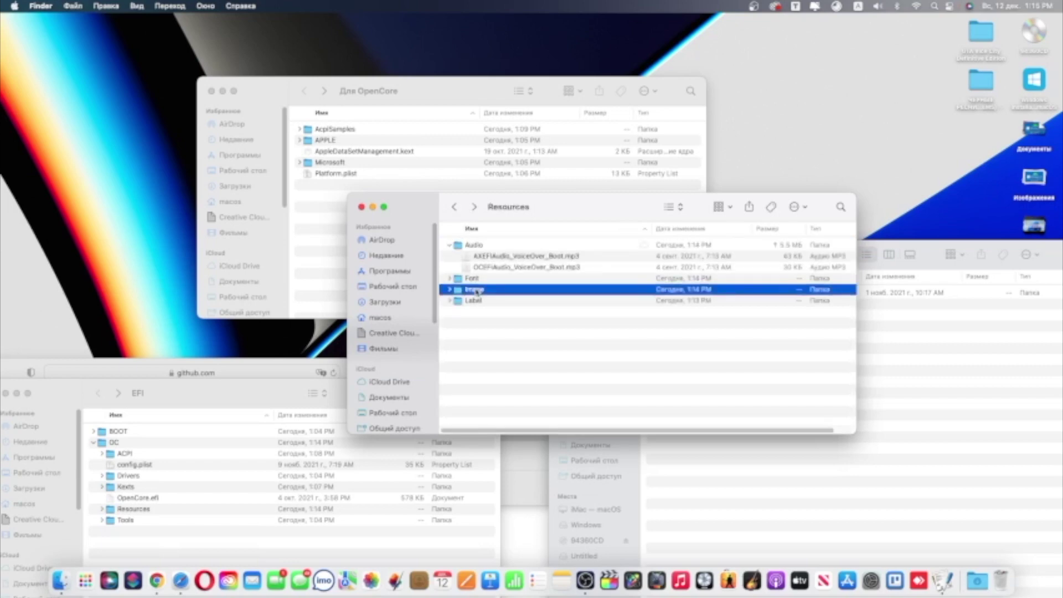
{"action": "key", "text": "super+Up"}
{"action": "key", "text": "super+Up"}
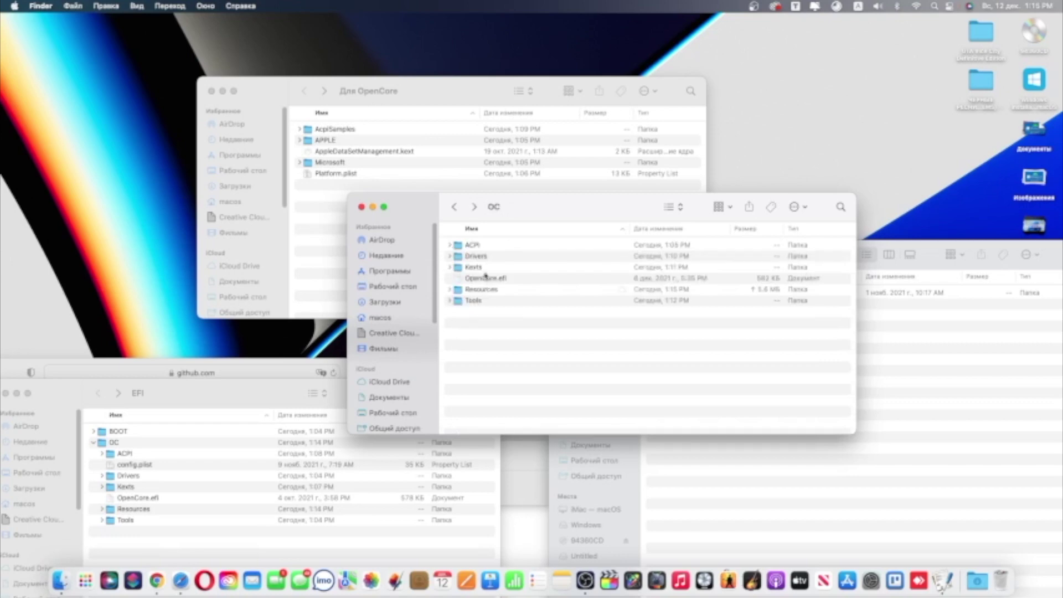
{"action": "left_click", "coordinate": [976, 580]}
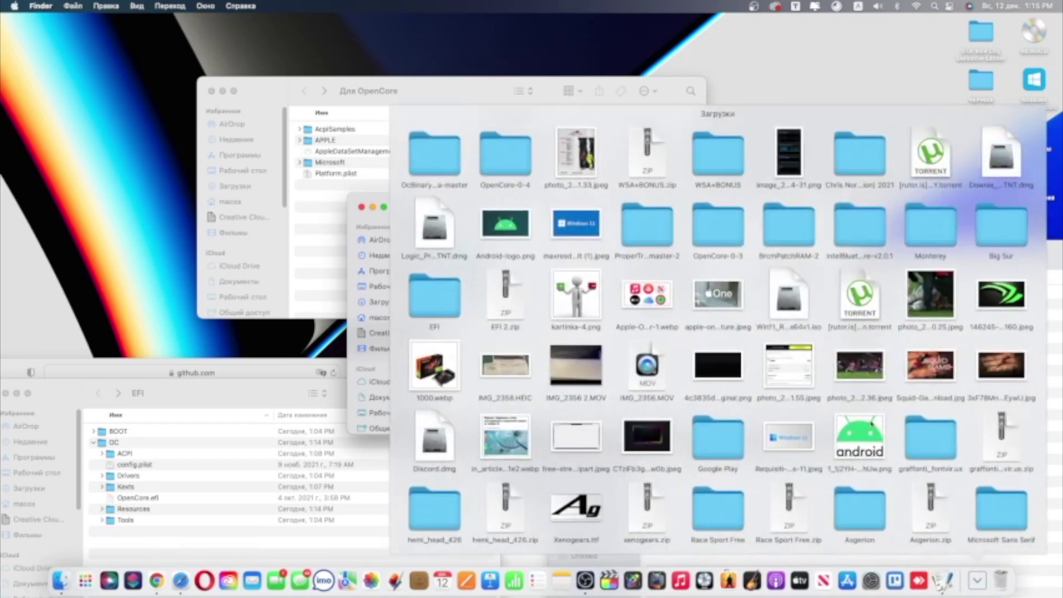
{"action": "left_click", "coordinate": [489, 163]}
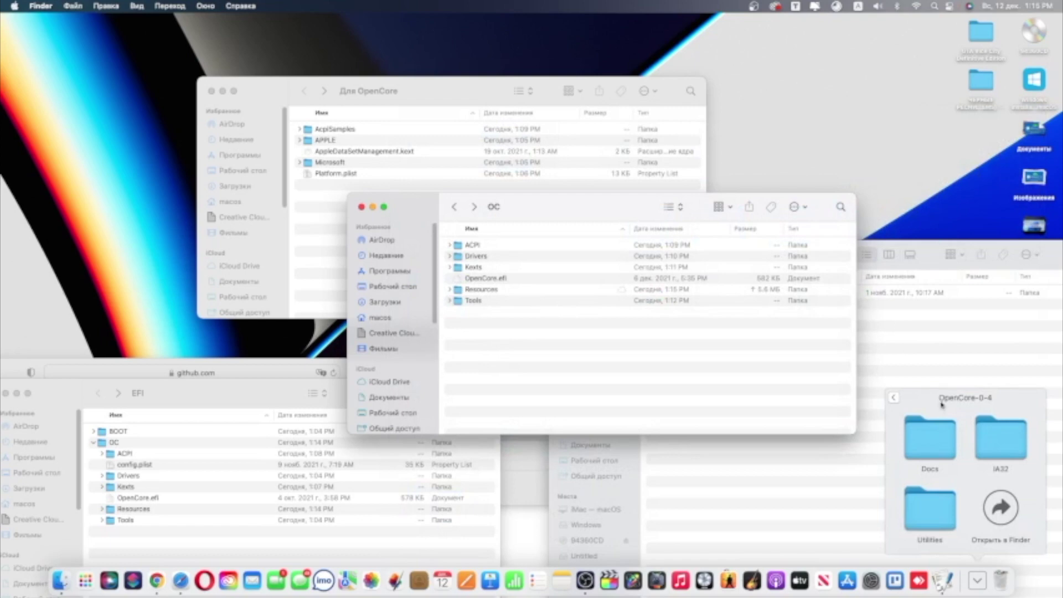
{"action": "left_click", "coordinate": [943, 442]}
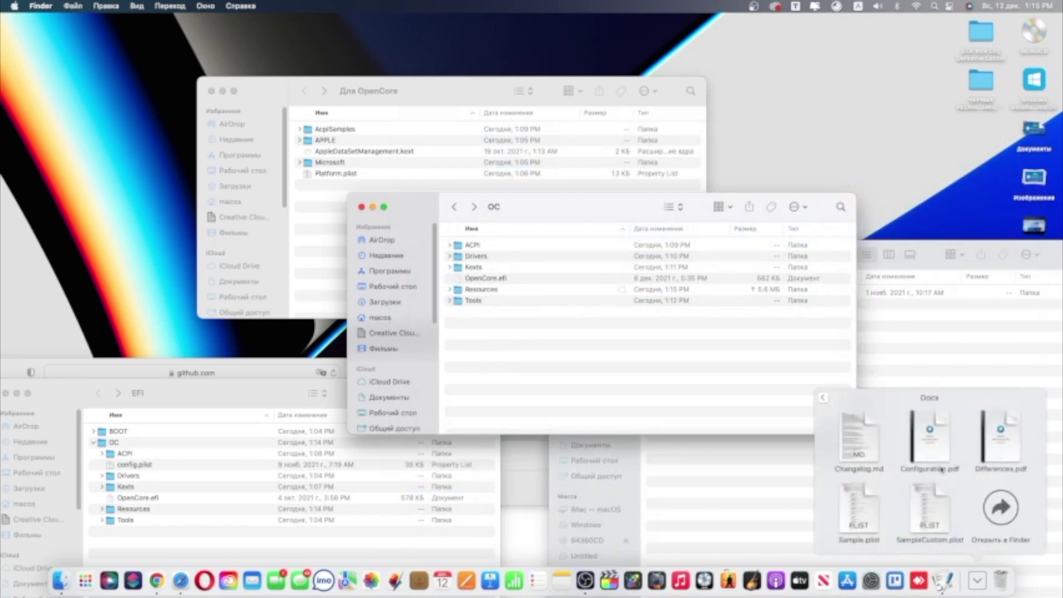
{"action": "left_click_drag", "start_coordinate": [864, 523], "coordinate": [501, 368]}
{"action": "type", "text": "config"}
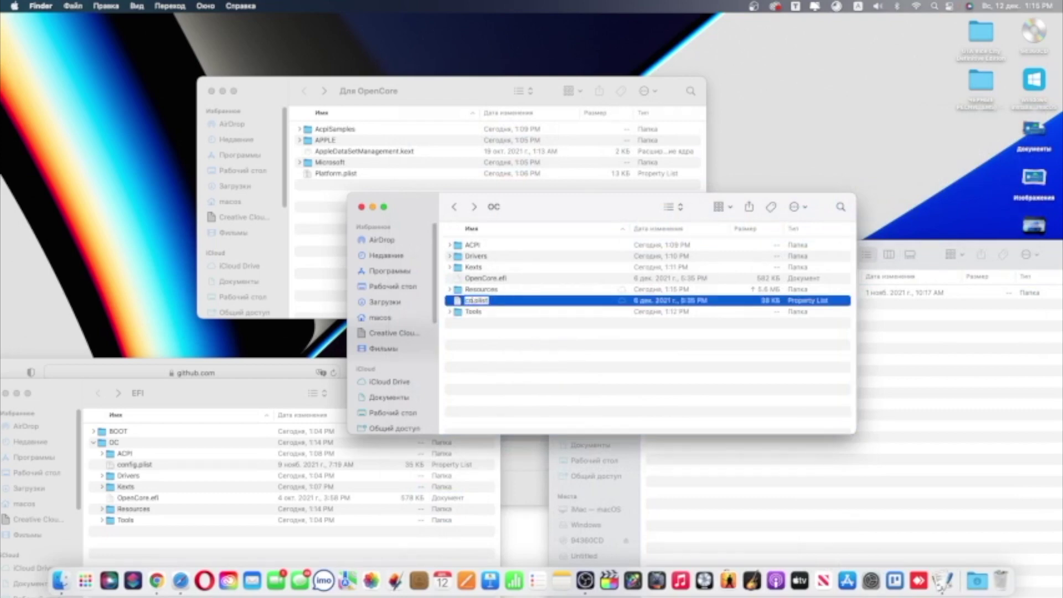
{"action": "key", "text": "Return"}
Open the new config.plist in PlistEdit Pro and widen its window
{"action": "right_click", "coordinate": [497, 257]}
{"action": "mouse_move", "coordinate": [540, 277]}
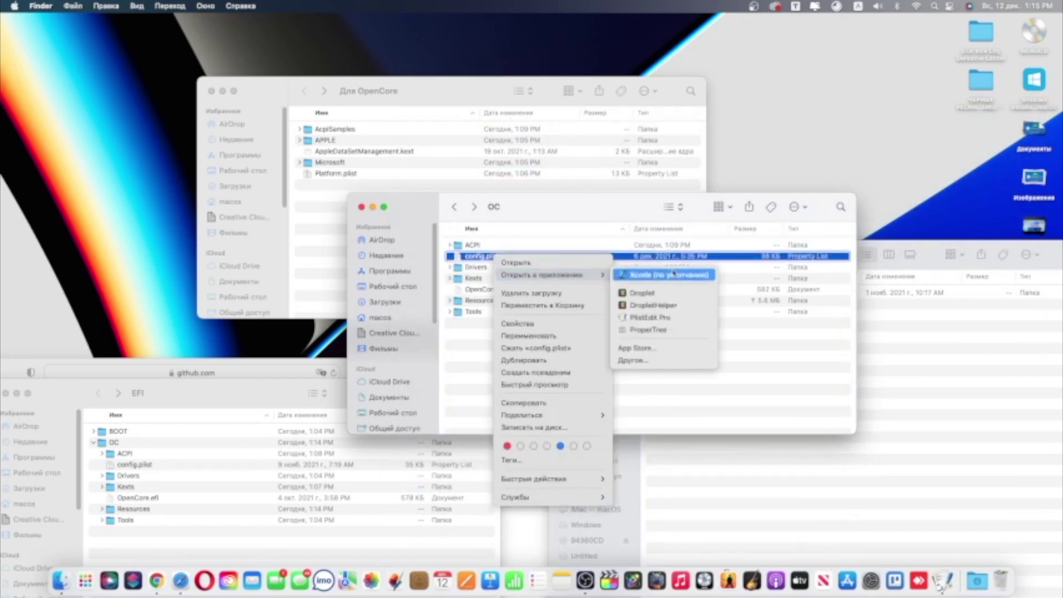
{"action": "left_click", "coordinate": [648, 319]}
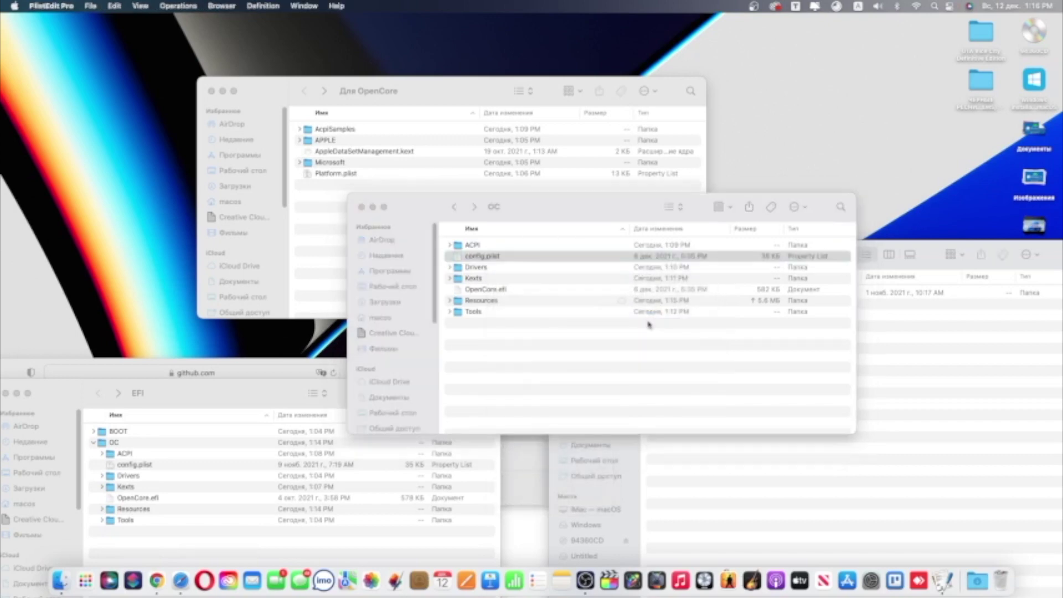
{"action": "left_click_drag", "start_coordinate": [747, 258], "coordinate": [966, 252]}
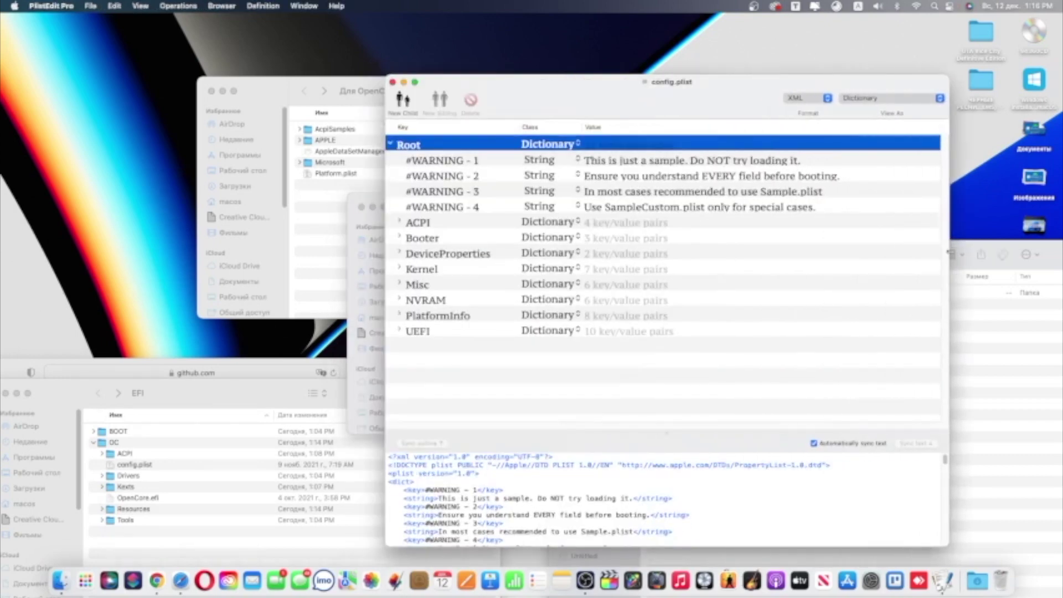
Delete the four #WARNING entries from config.plist and close the file
{"action": "left_click", "coordinate": [460, 165]}
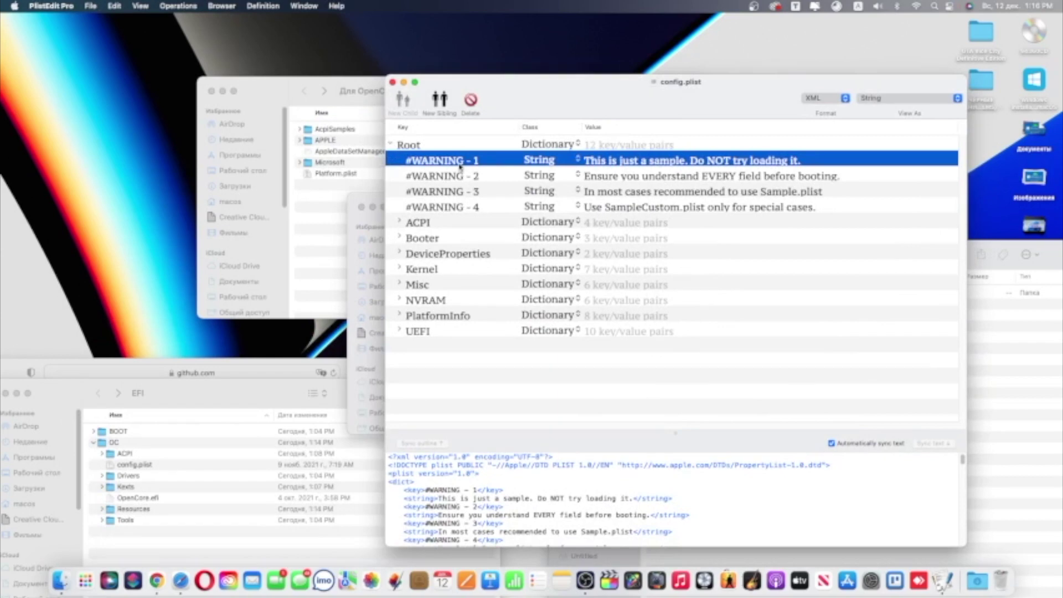
{"action": "left_click_drag", "start_coordinate": [460, 165], "coordinate": [454, 207]}
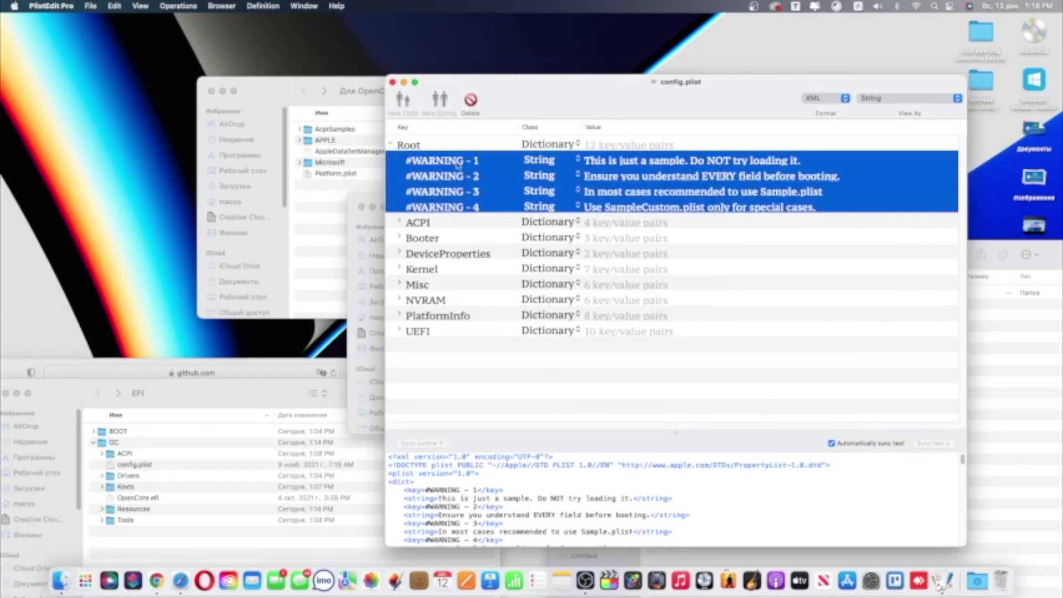
{"action": "left_click", "coordinate": [466, 105]}
{"action": "left_click_drag", "start_coordinate": [466, 111], "coordinate": [290, 107]}
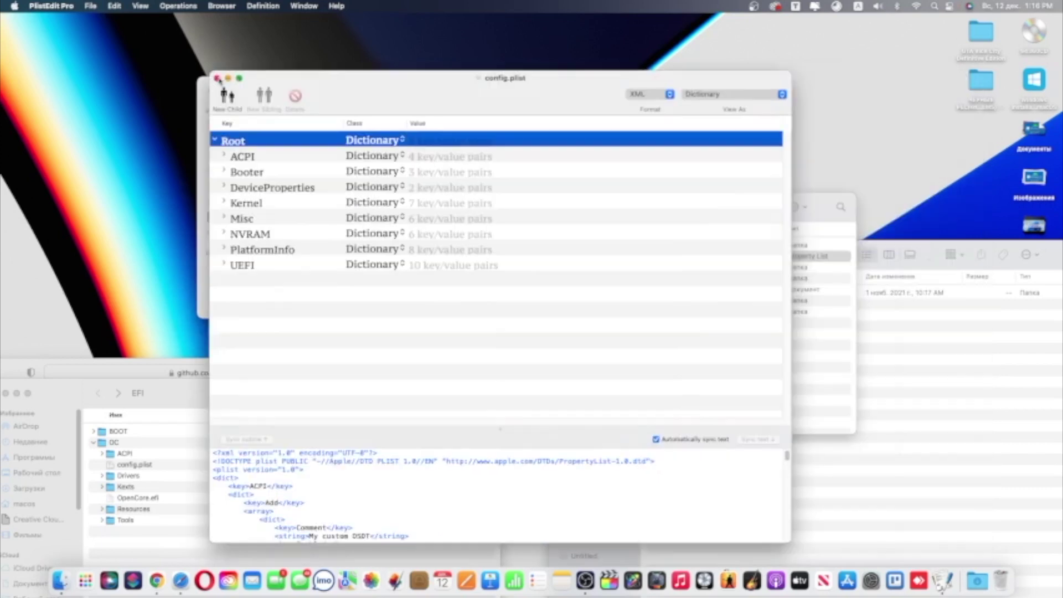
{"action": "key", "text": "cmd+w"}
Open config.plist from the new OC folder in ProperTree
{"action": "left_click", "coordinate": [523, 341]}
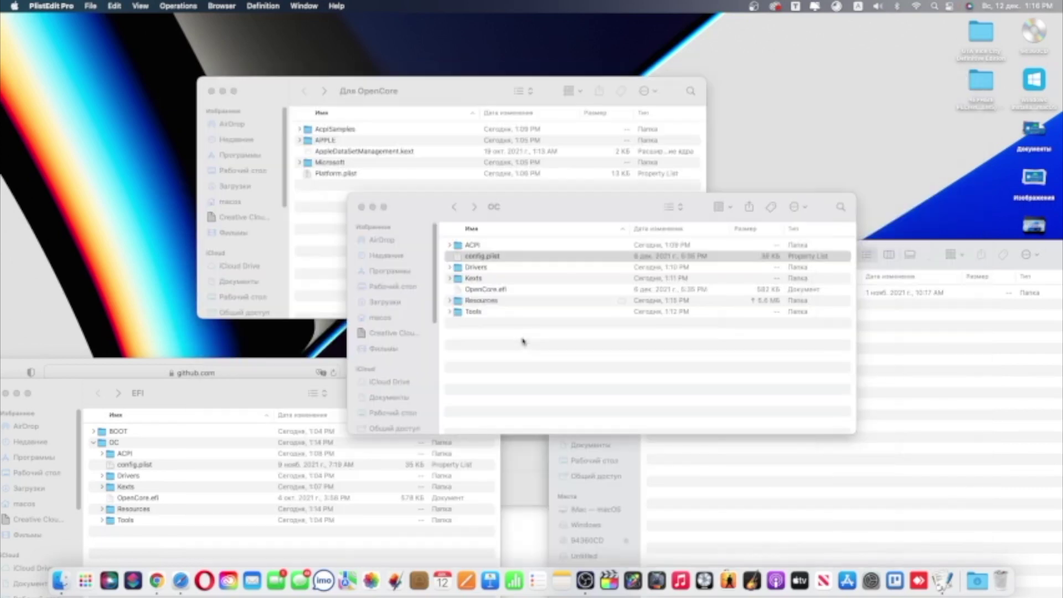
{"action": "left_click", "coordinate": [557, 367]}
{"action": "left_click", "coordinate": [491, 256]}
{"action": "right_click", "coordinate": [491, 255]}
{"action": "mouse_move", "coordinate": [564, 278]}
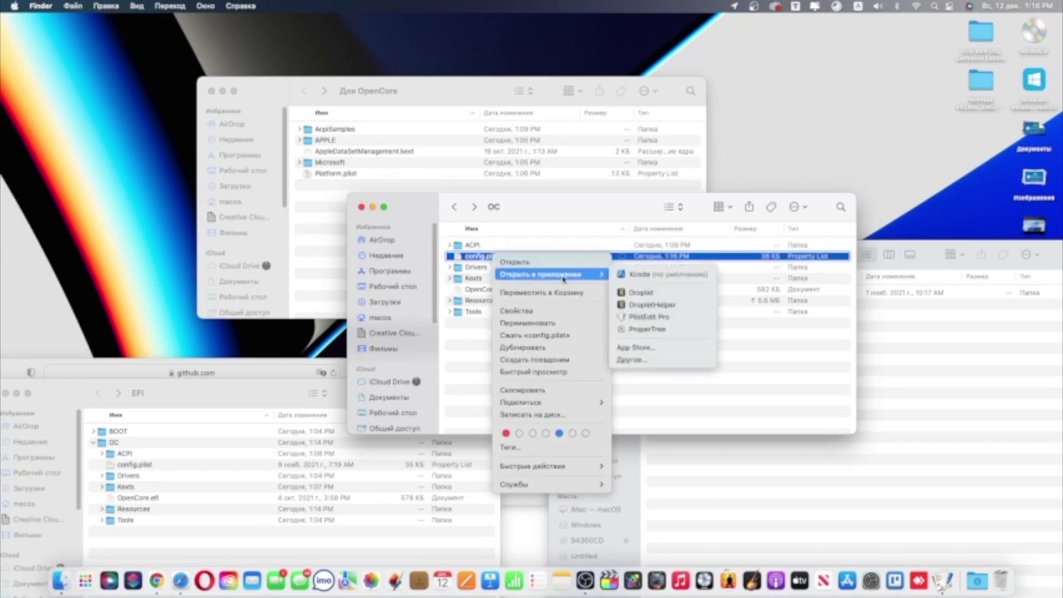
{"action": "left_click", "coordinate": [644, 329]}
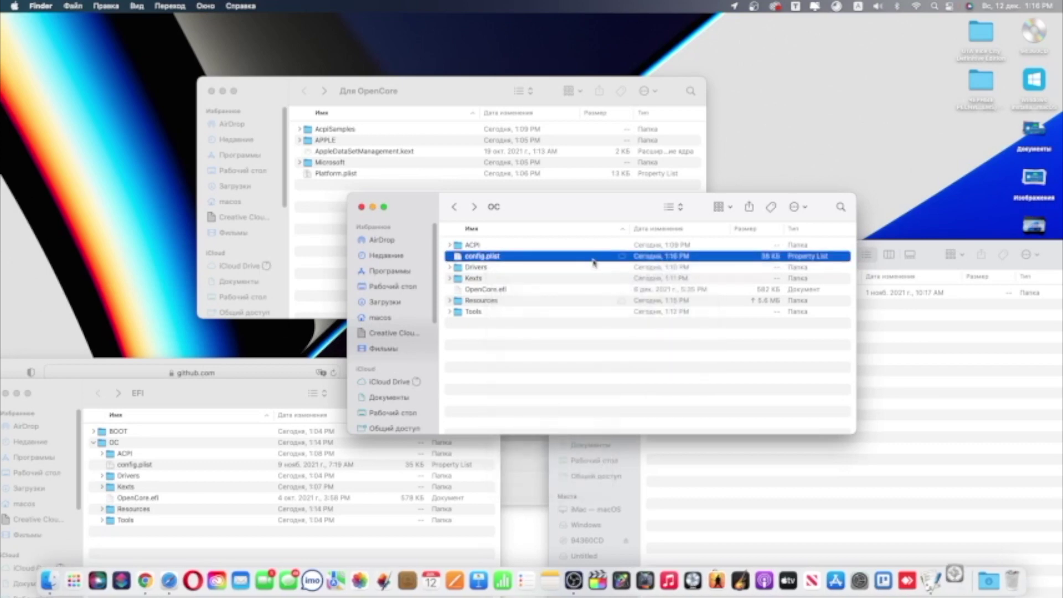
Run an OC Clean Snapshot on config.plist using the OC folder inside X64/EFI on the iCloud Desktop
{"action": "left_click", "coordinate": [72, 5]}
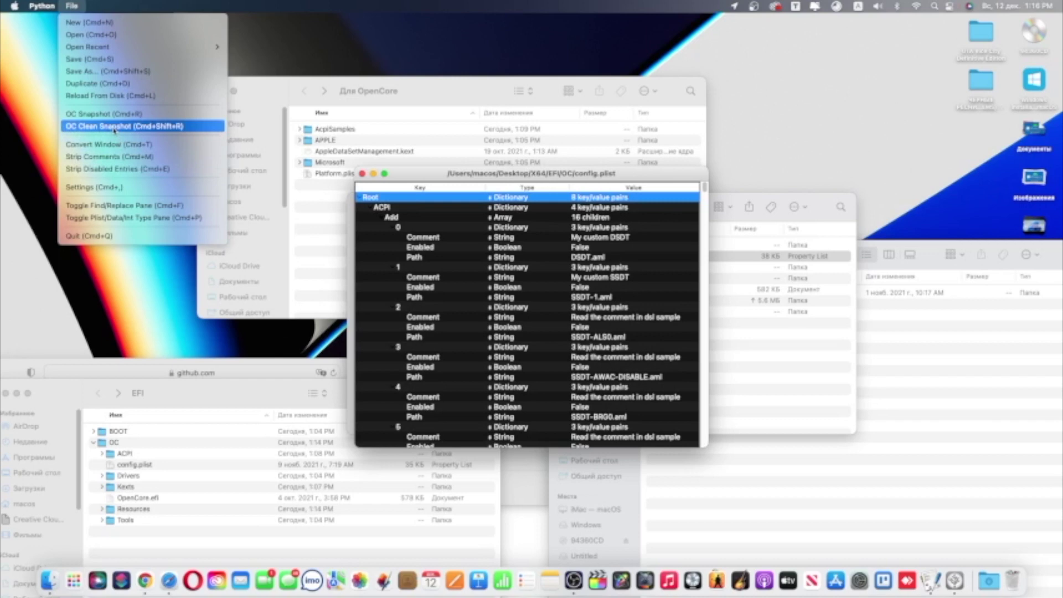
{"action": "left_click", "coordinate": [115, 127]}
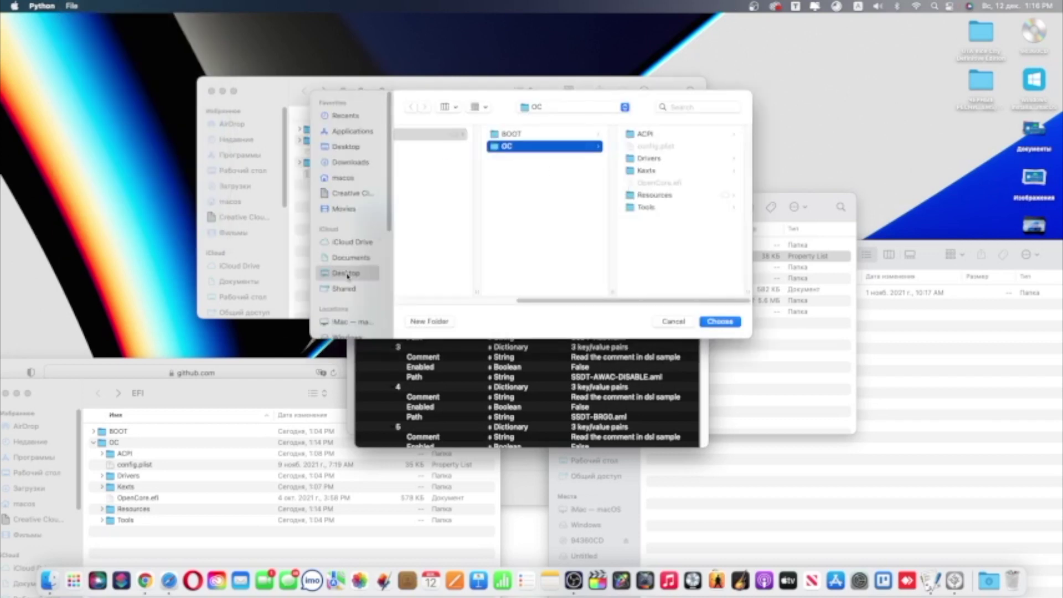
{"action": "left_click", "coordinate": [347, 274]}
{"action": "scroll", "coordinate": [453, 202], "scroll_direction": "down", "scroll_amount": 10}
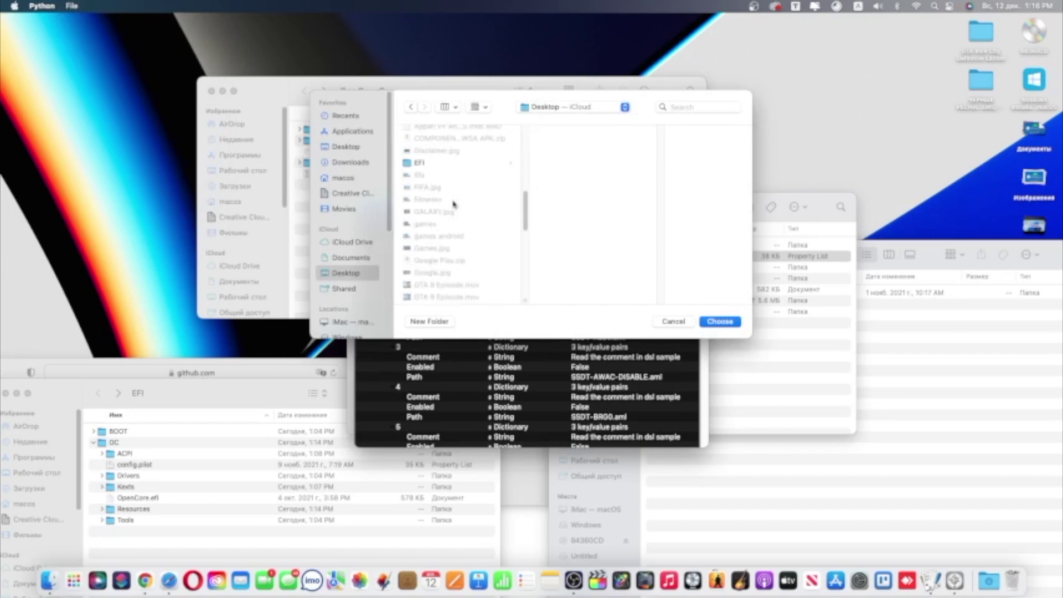
{"action": "left_click", "coordinate": [433, 270]}
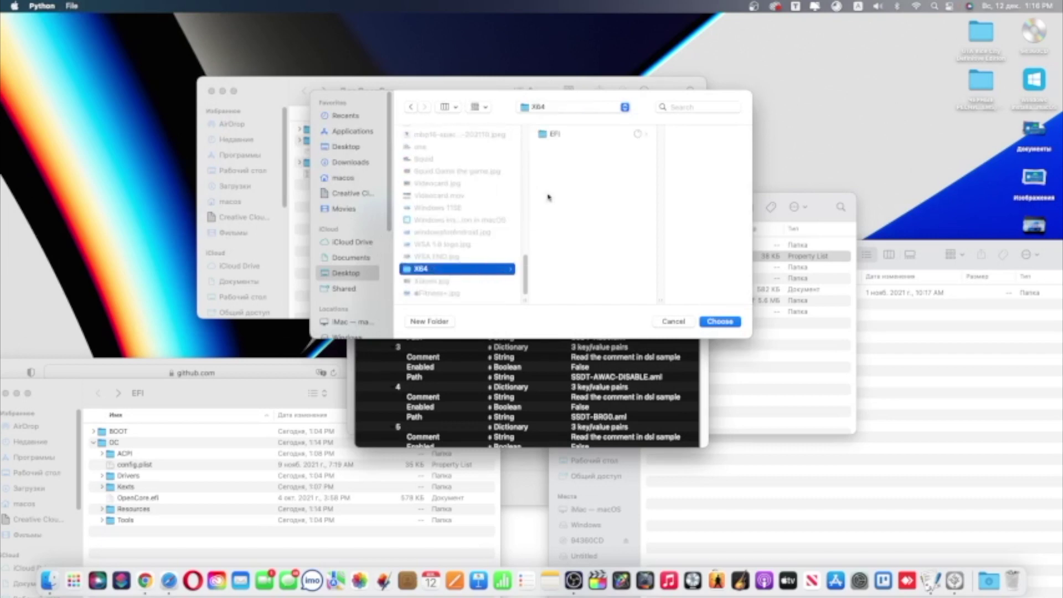
{"action": "left_click", "coordinate": [576, 136]}
{"action": "left_click", "coordinate": [669, 147]}
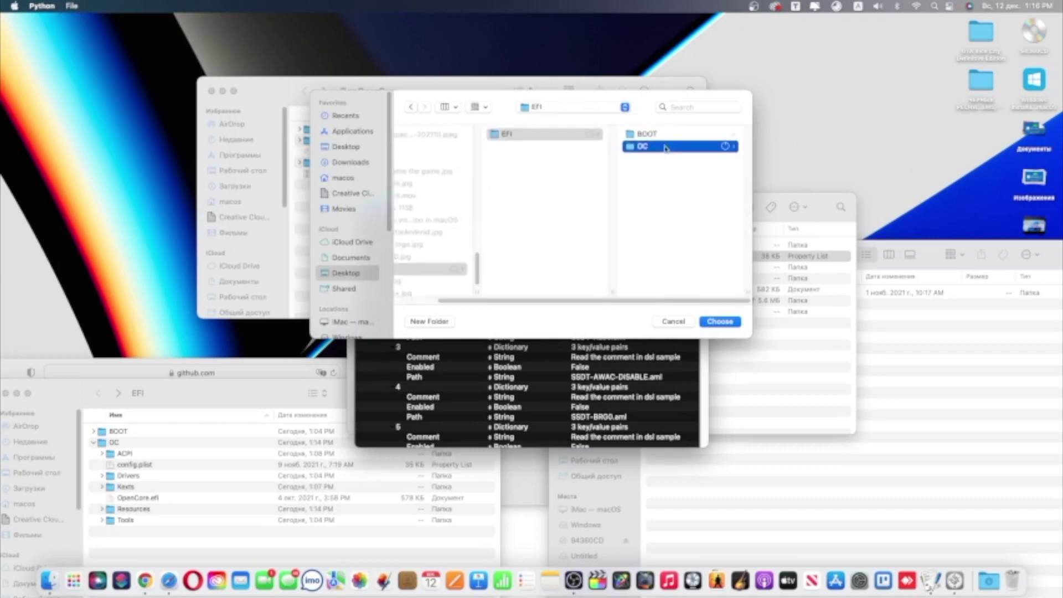
{"action": "left_click", "coordinate": [720, 321]}
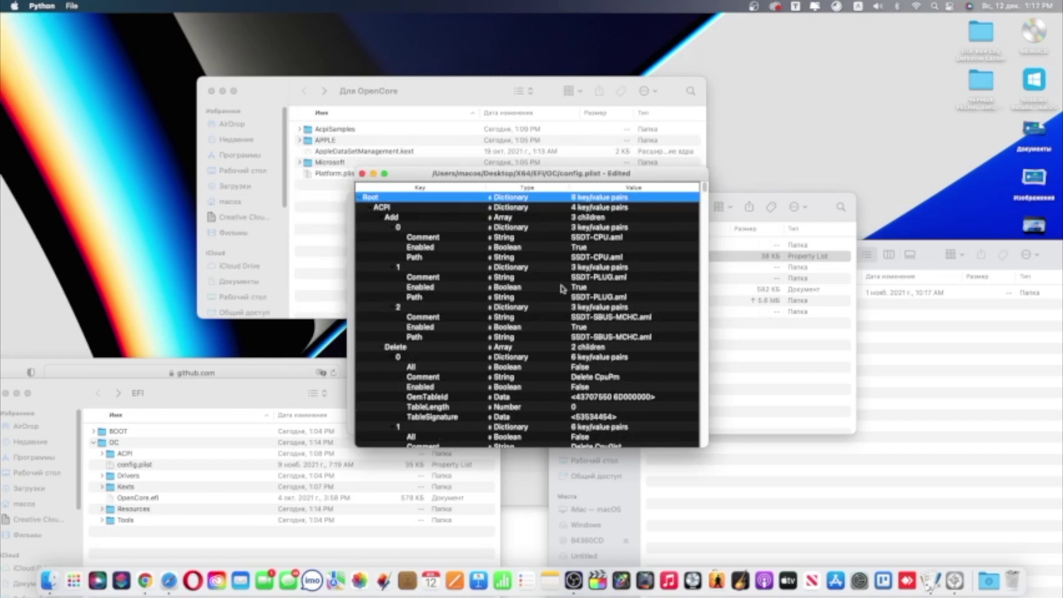
Look over the snapshot entries, then quit ProperTree and save the changes to config.plist
{"action": "scroll", "coordinate": [562, 287], "scroll_direction": "down", "scroll_amount": 10}
{"action": "scroll", "coordinate": [564, 285], "scroll_direction": "up", "scroll_amount": 10}
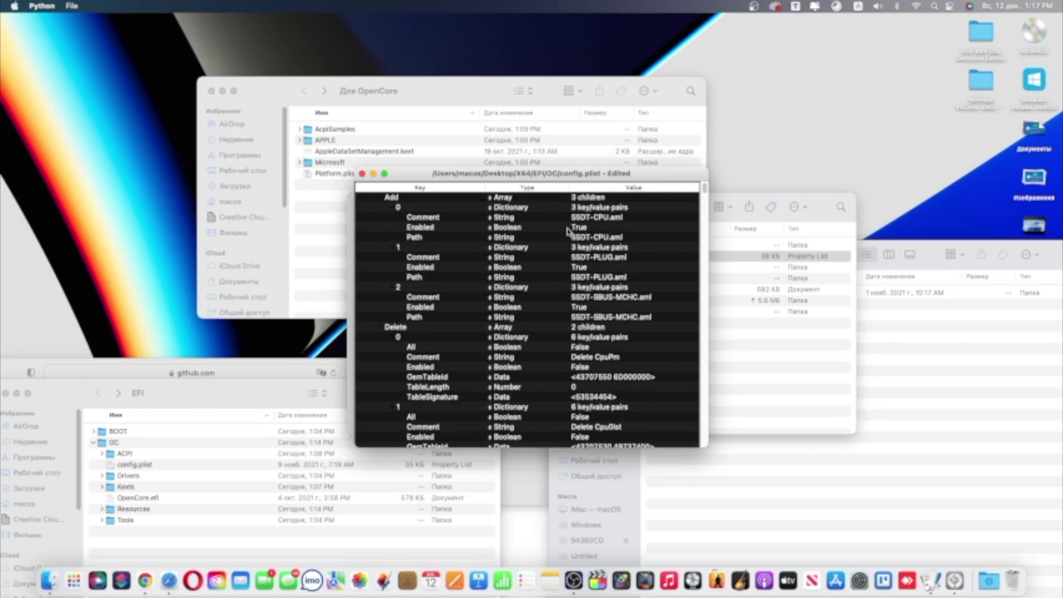
{"action": "key", "text": "cmd+q"}
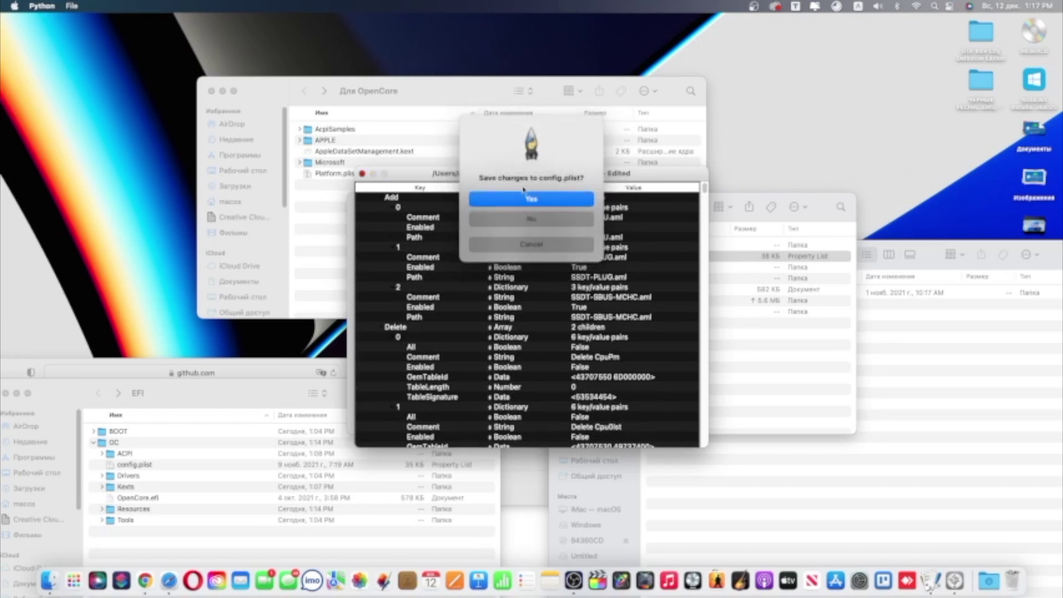
{"action": "left_click", "coordinate": [531, 200]}
Reopen config.plist from the OC folder in PlistEdit Pro
{"action": "right_click", "coordinate": [500, 257]}
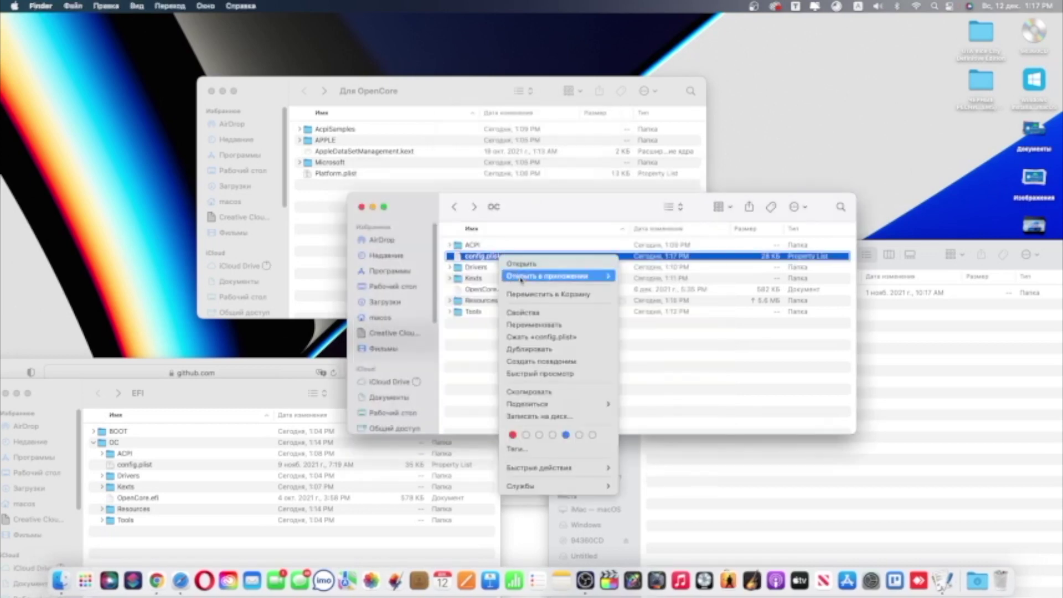
{"action": "mouse_move", "coordinate": [554, 276]}
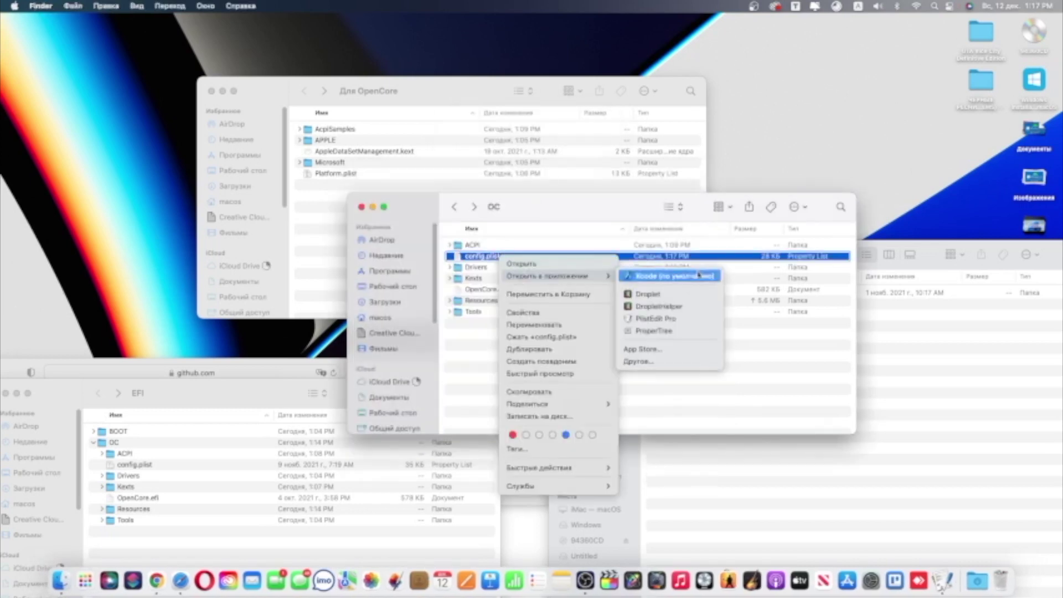
{"action": "left_click", "coordinate": [653, 320]}
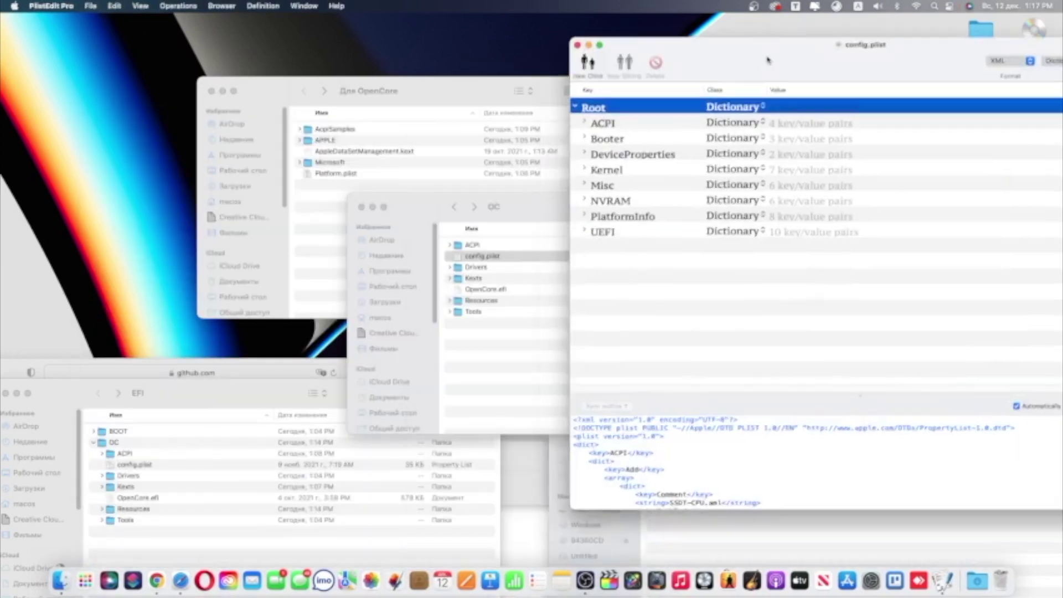
Check the SSDT entries under ACPI > Add in config.plist and collapse the section
{"action": "left_click", "coordinate": [414, 128]}
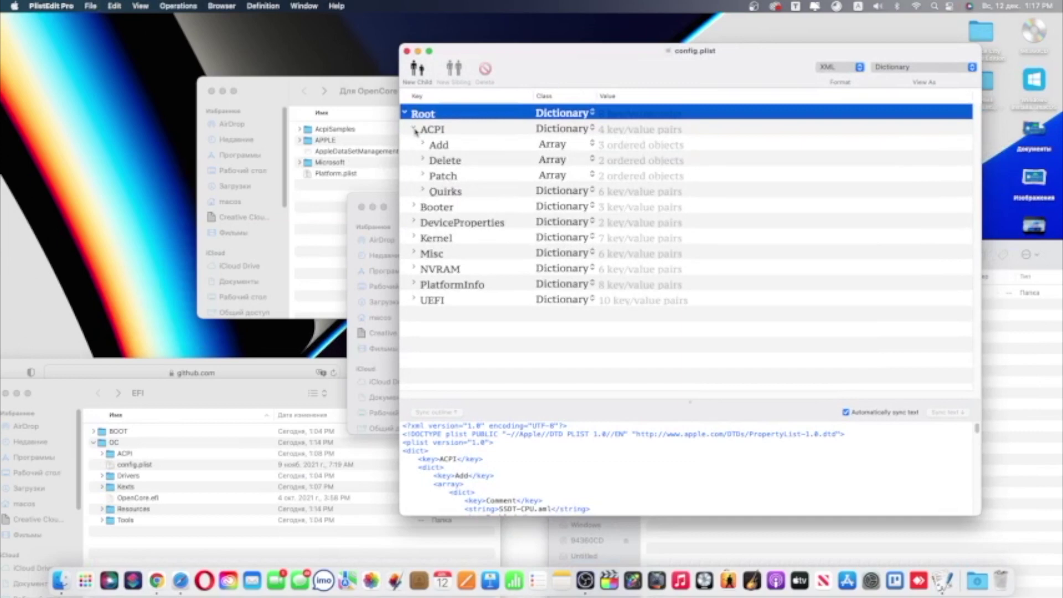
{"action": "left_click", "coordinate": [422, 145]}
{"action": "left_click", "coordinate": [431, 161]}
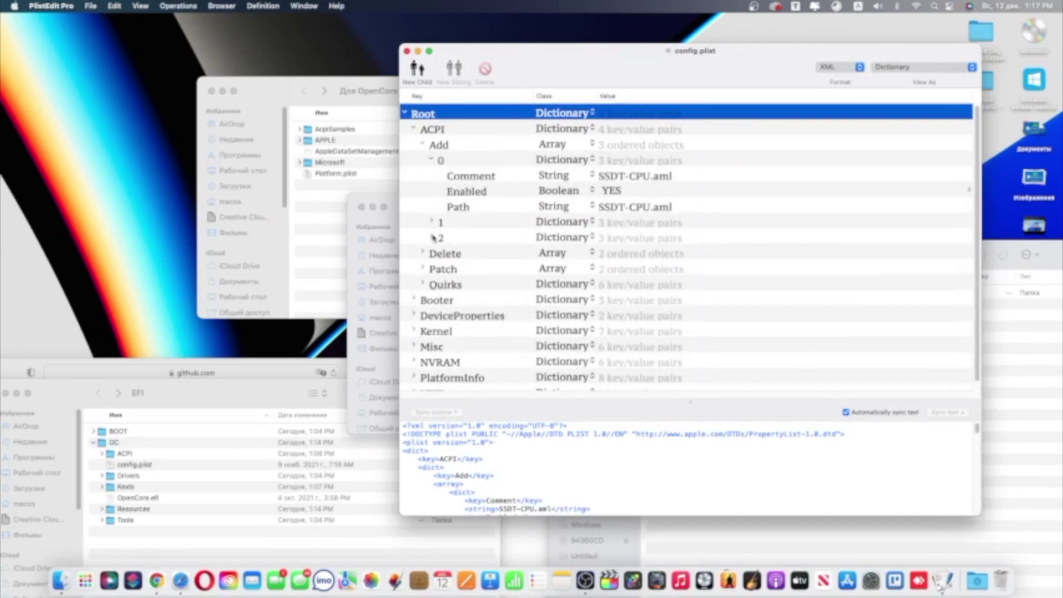
{"action": "left_click", "coordinate": [422, 144]}
{"action": "left_click", "coordinate": [413, 129]}
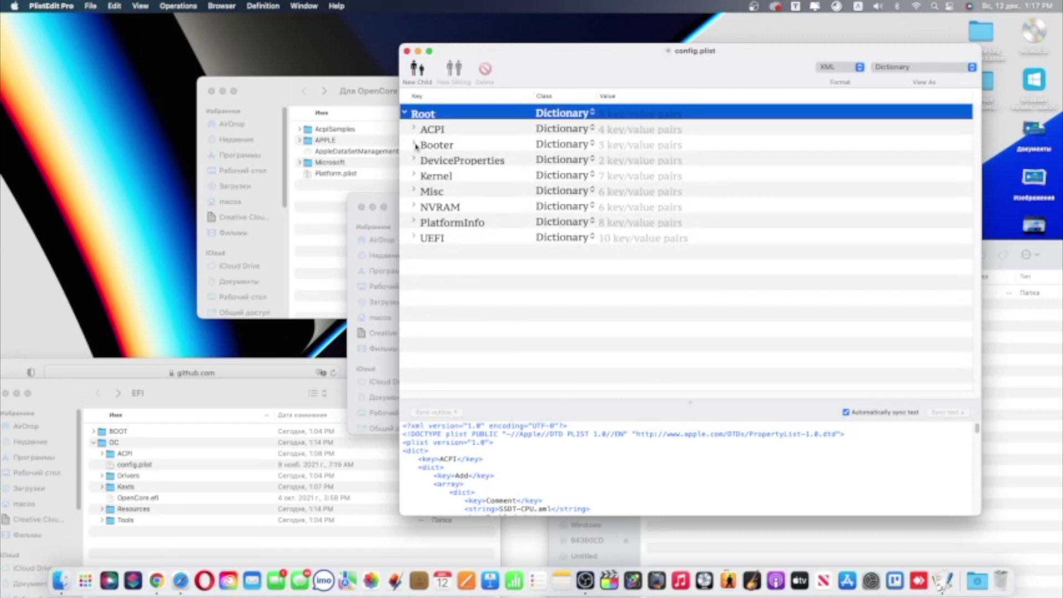
Check the kext entries under Kernel > Add in config.plist and collapse the section
{"action": "left_click", "coordinate": [413, 175]}
{"action": "left_click", "coordinate": [422, 191]}
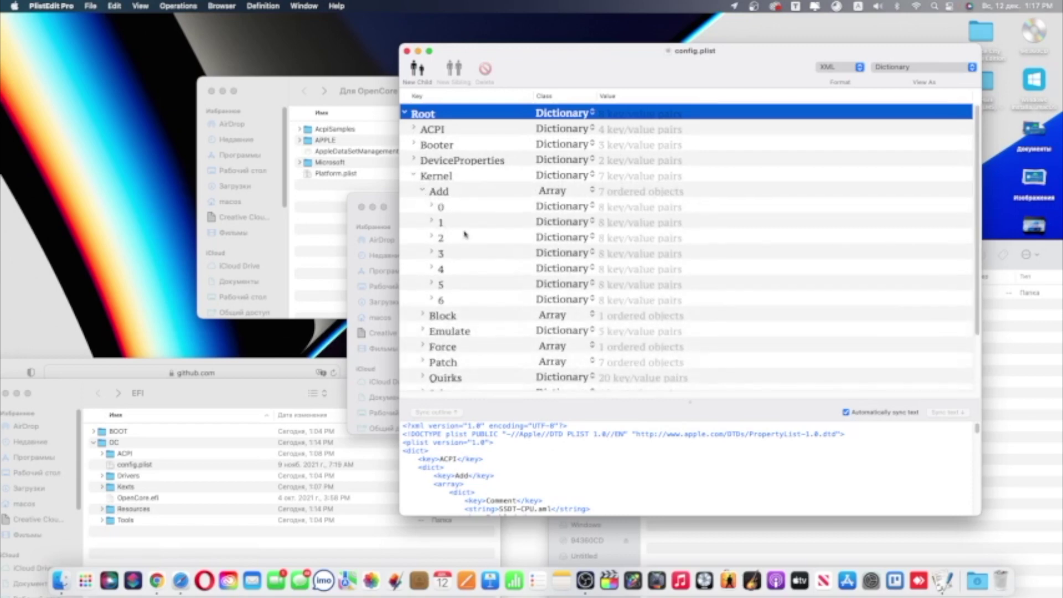
{"action": "left_click", "coordinate": [433, 222]}
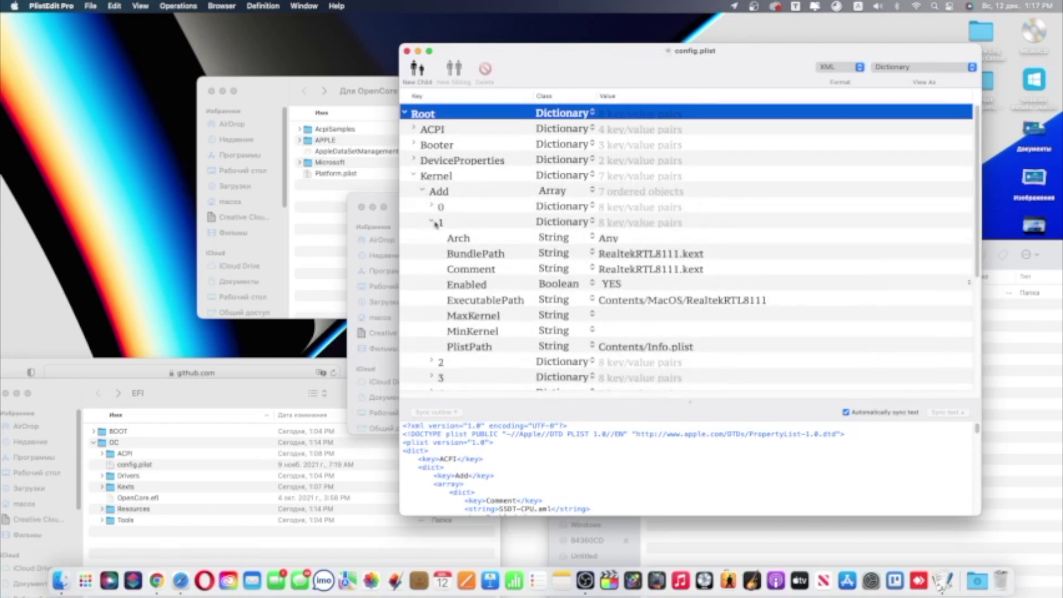
{"action": "left_click", "coordinate": [435, 224]}
{"action": "left_click", "coordinate": [431, 221]}
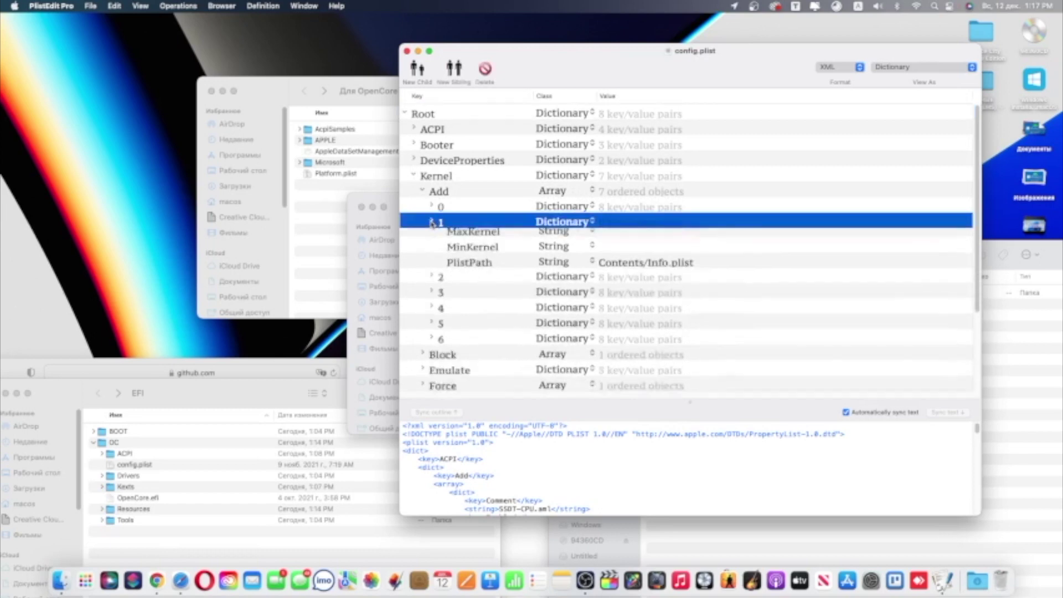
{"action": "left_click", "coordinate": [423, 191]}
{"action": "left_click", "coordinate": [414, 176]}
Check the driver entries under UEFI > Drivers in config.plist and collapse the section
{"action": "left_click", "coordinate": [414, 237]}
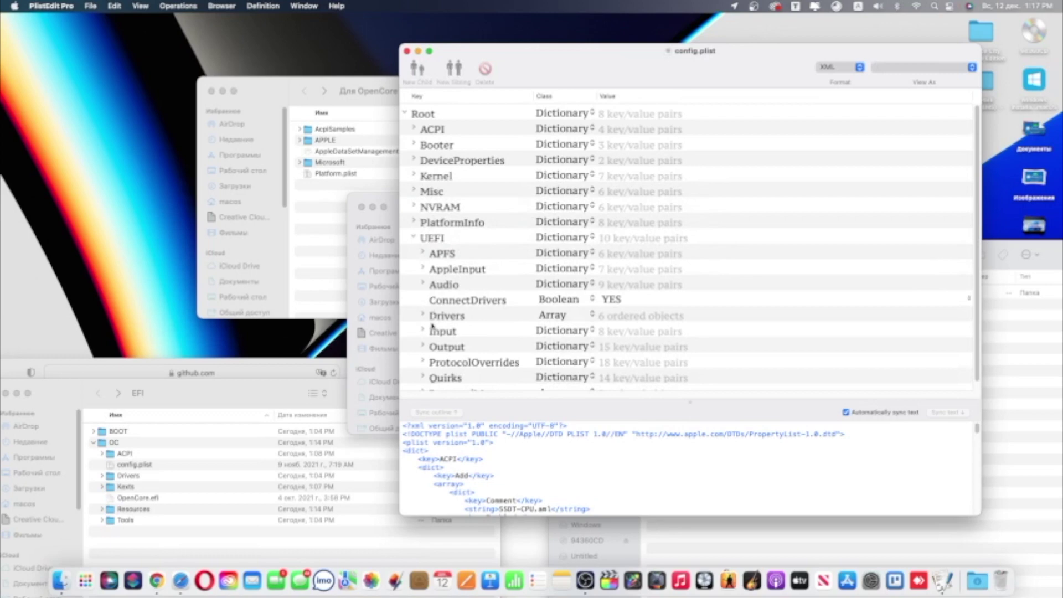
{"action": "left_click", "coordinate": [422, 315]}
{"action": "scroll", "coordinate": [476, 310], "scroll_direction": "down", "scroll_amount": 4}
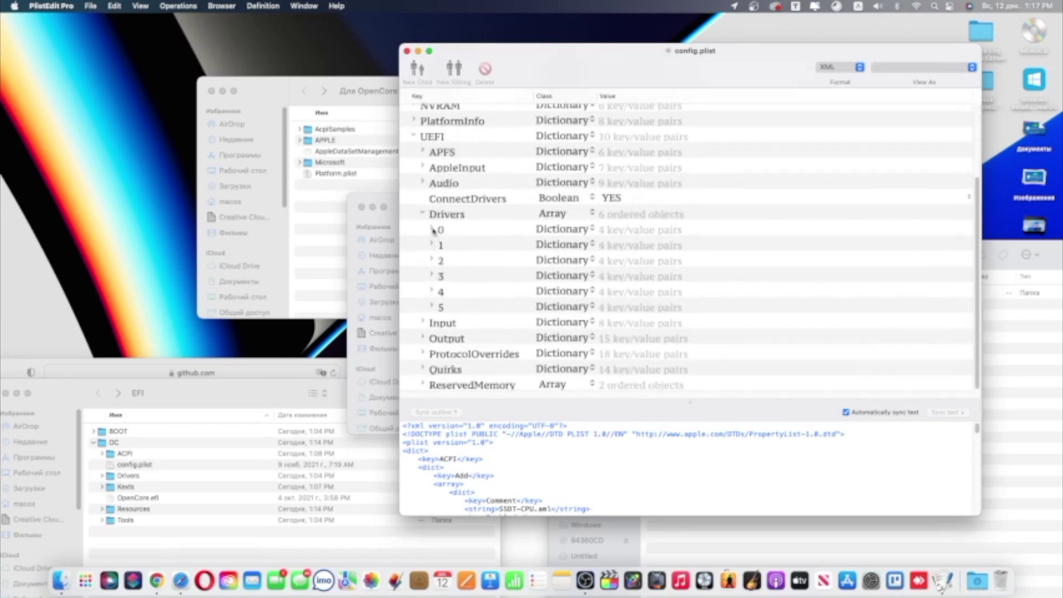
{"action": "left_click", "coordinate": [431, 230]}
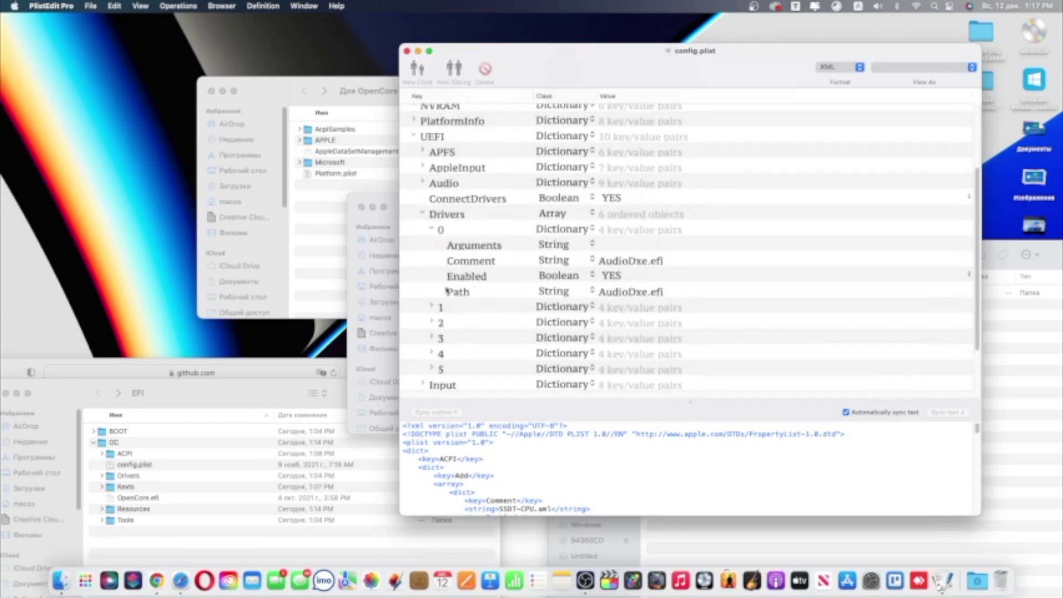
{"action": "scroll", "coordinate": [443, 250], "scroll_direction": "up", "scroll_amount": 4}
{"action": "left_click", "coordinate": [414, 238]}
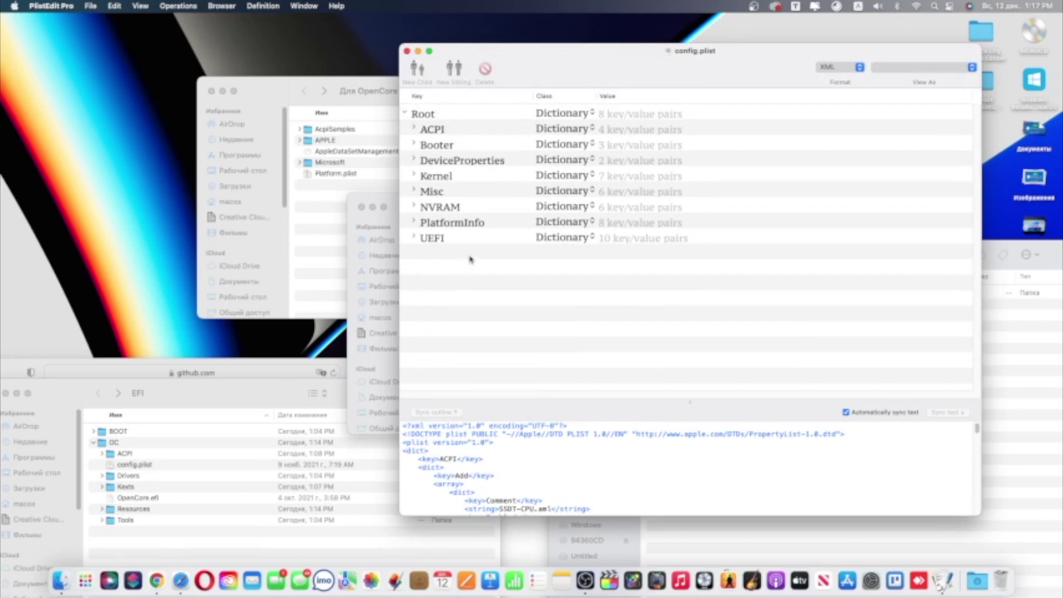
Reposition the Для OpenCore folder window containing Platform.plist and delete the DeviceProperties dictionary from config.plist
{"action": "left_click", "coordinate": [335, 173]}
{"action": "left_click_drag", "start_coordinate": [428, 95], "coordinate": [637, 292]}
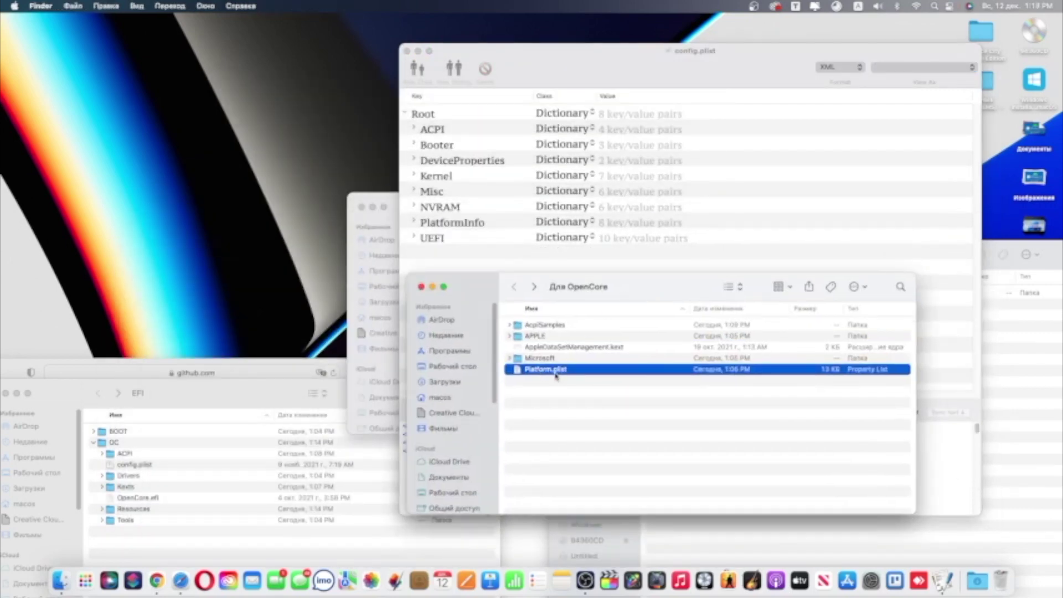
{"action": "left_click", "coordinate": [446, 162]}
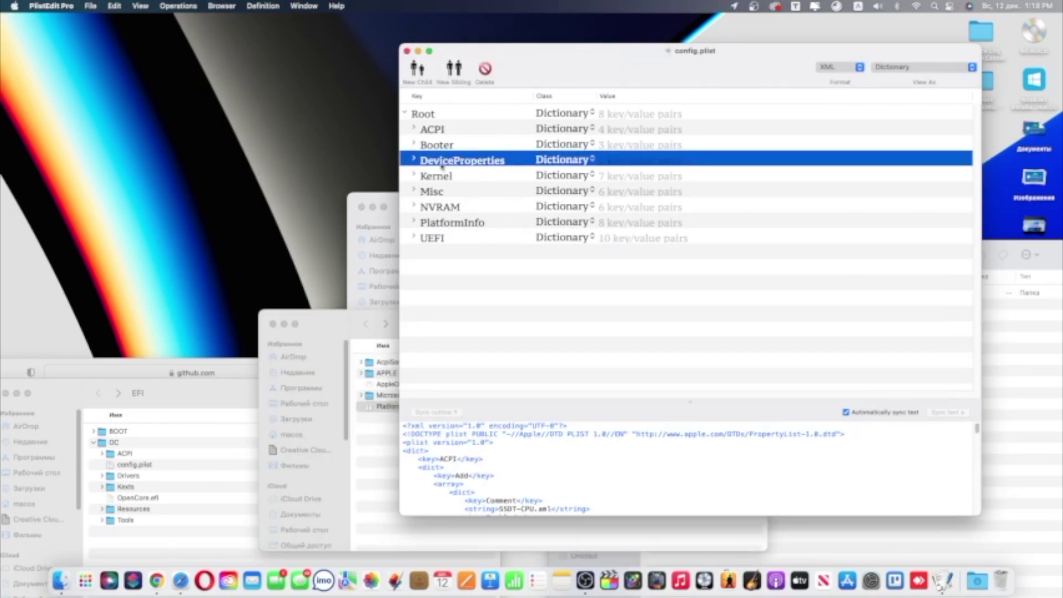
{"action": "left_click", "coordinate": [485, 70]}
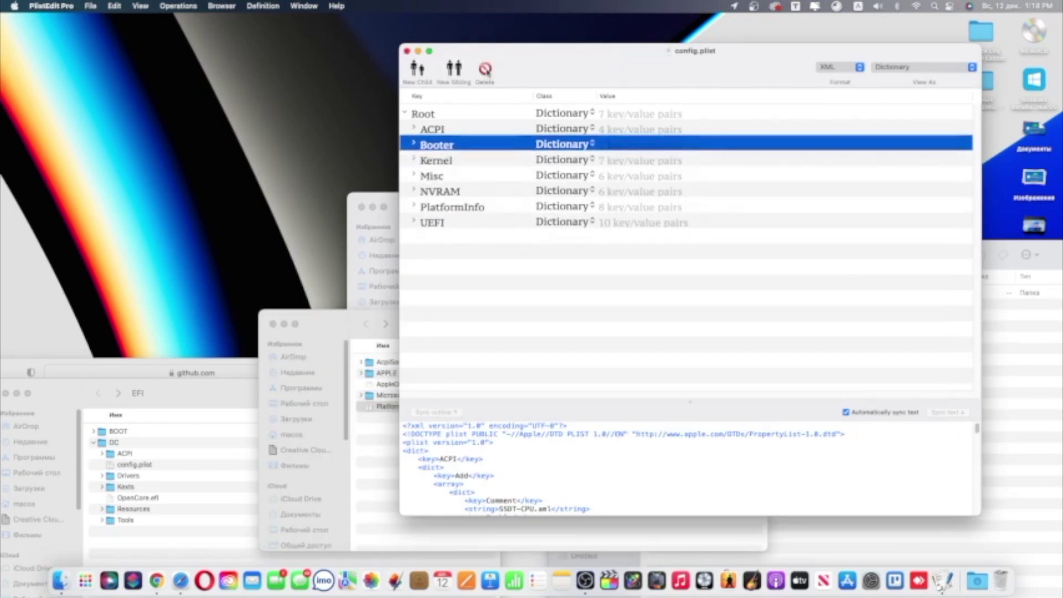
Widen the key column and set RebuildAppleMemoryMap to YES under Booter > Quirks
{"action": "left_click", "coordinate": [413, 143]}
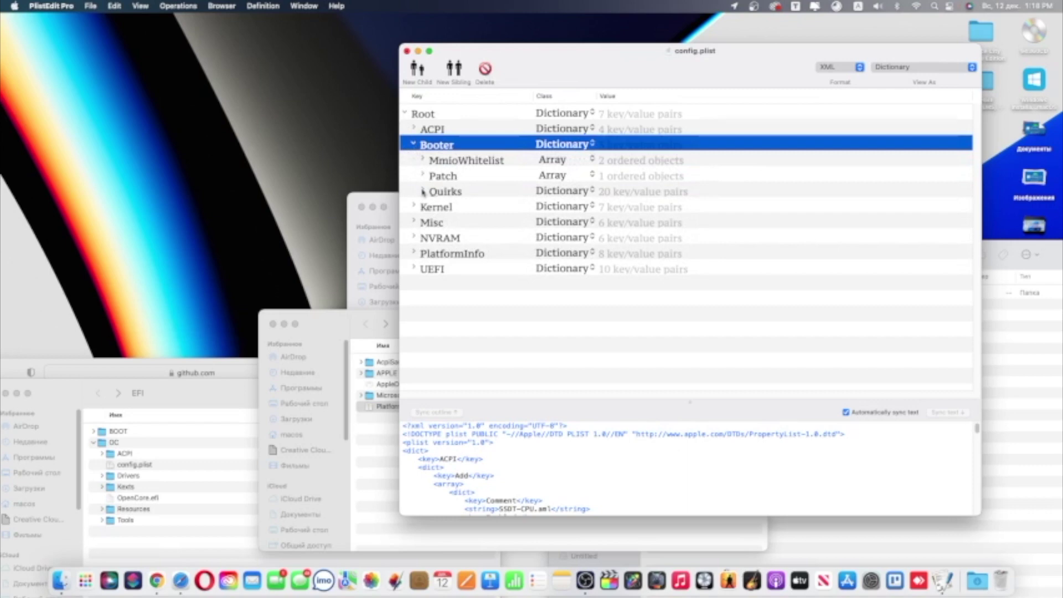
{"action": "left_click", "coordinate": [423, 190]}
{"action": "left_click_drag", "start_coordinate": [532, 97], "coordinate": [637, 101]}
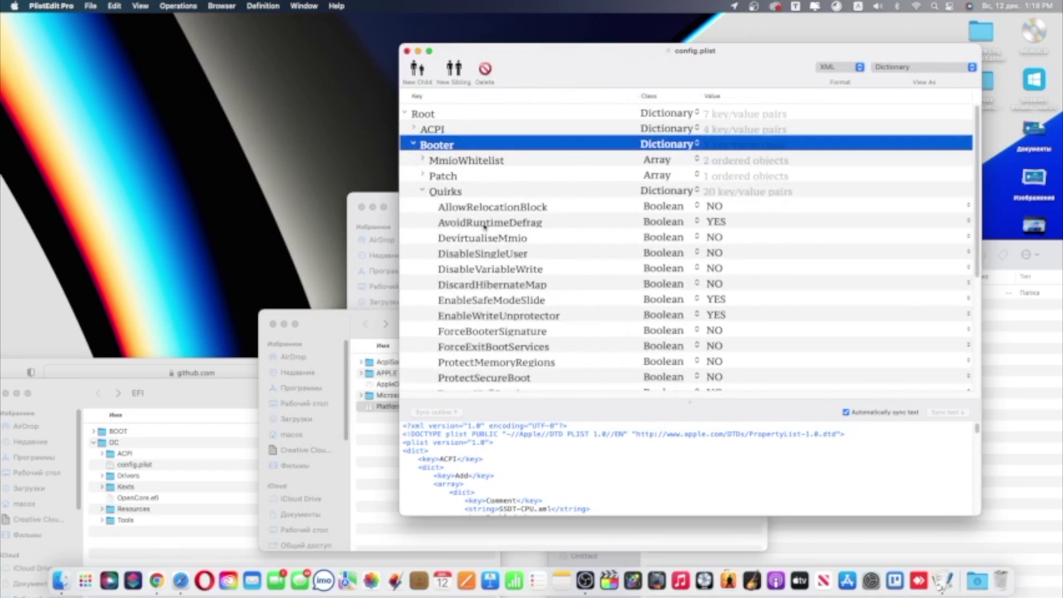
{"action": "left_click", "coordinate": [487, 222]}
{"action": "scroll", "coordinate": [488, 224], "scroll_direction": "down", "scroll_amount": 5}
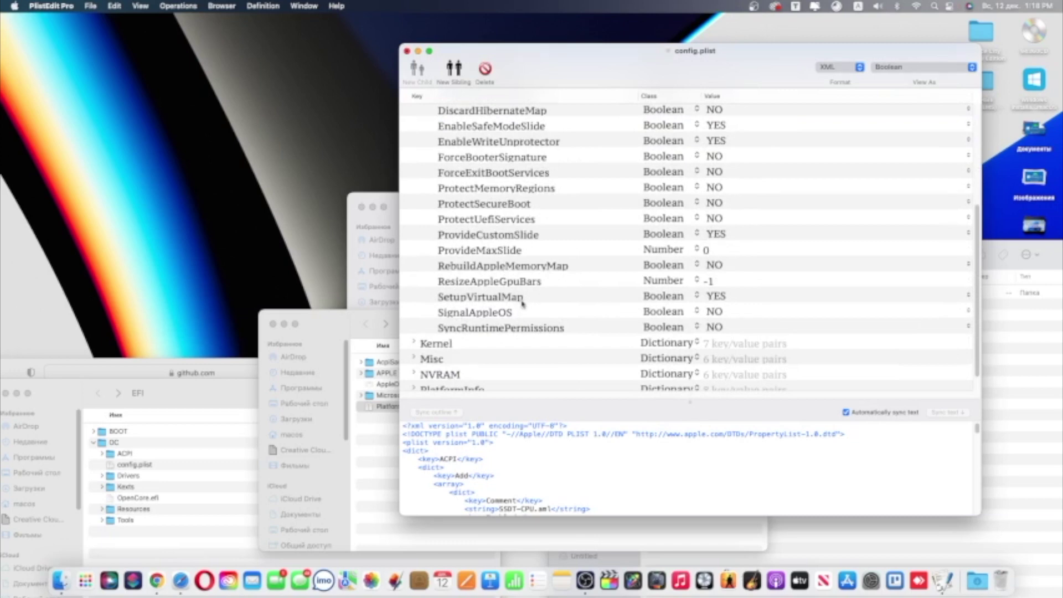
{"action": "scroll", "coordinate": [565, 290], "scroll_direction": "up", "scroll_amount": 5}
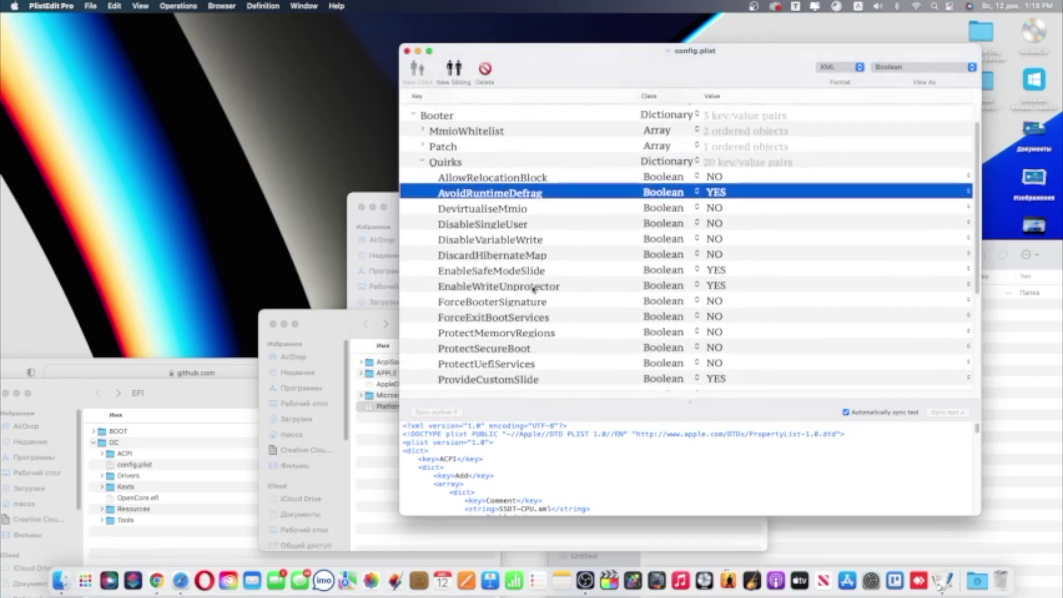
{"action": "scroll", "coordinate": [533, 288], "scroll_direction": "down", "scroll_amount": 3}
{"action": "scroll", "coordinate": [548, 317], "scroll_direction": "down", "scroll_amount": 4}
{"action": "left_click", "coordinate": [716, 246]}
{"action": "left_click", "coordinate": [716, 245]}
{"action": "left_click", "coordinate": [716, 229]}
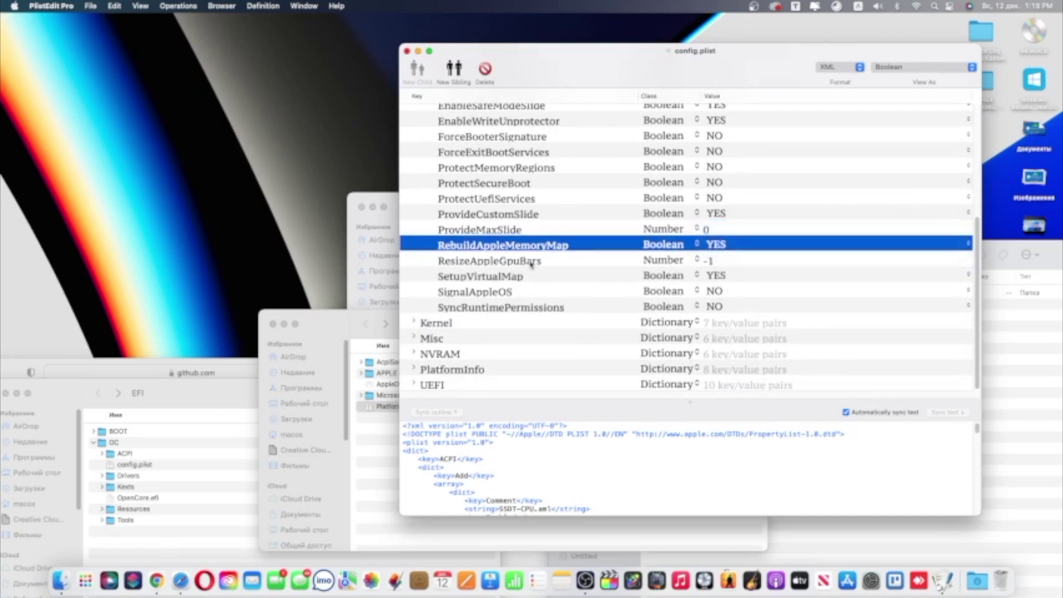
Review the Booter > Quirks values in config.plist, including SetupVirtualMap, and collapse the Booter section
{"action": "left_click", "coordinate": [744, 277]}
{"action": "scroll", "coordinate": [593, 238], "scroll_direction": "up", "scroll_amount": 2}
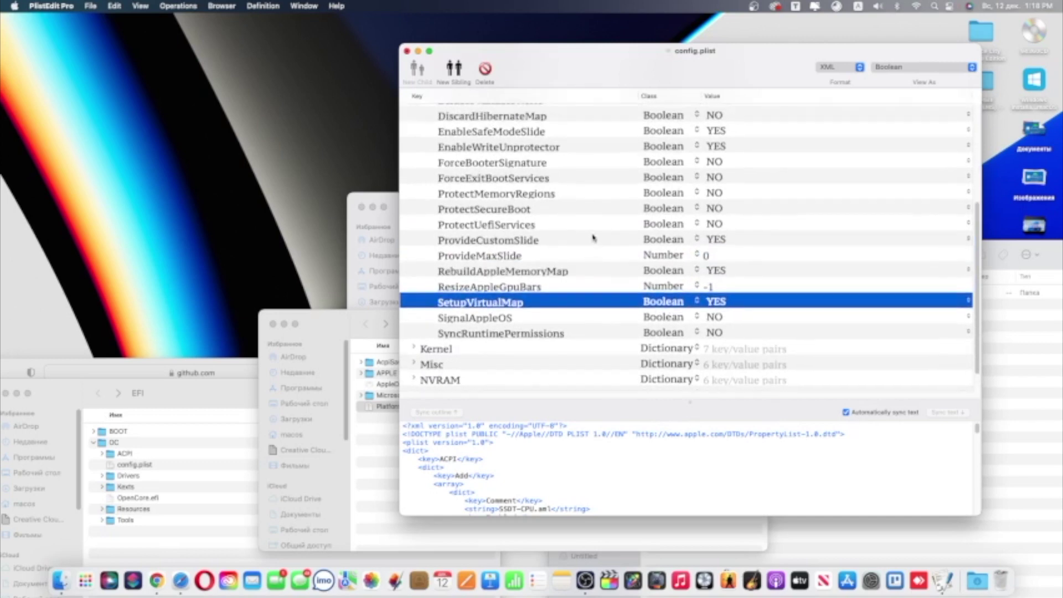
{"action": "scroll", "coordinate": [593, 238], "scroll_direction": "up", "scroll_amount": 5}
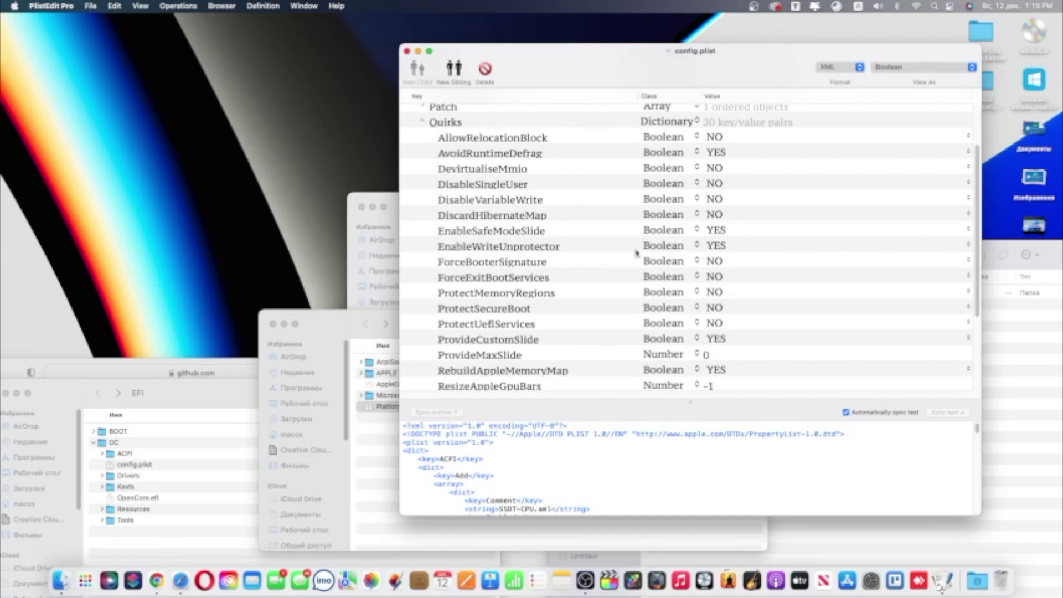
{"action": "scroll", "coordinate": [631, 260], "scroll_direction": "down", "scroll_amount": 3}
{"action": "left_click", "coordinate": [494, 327]}
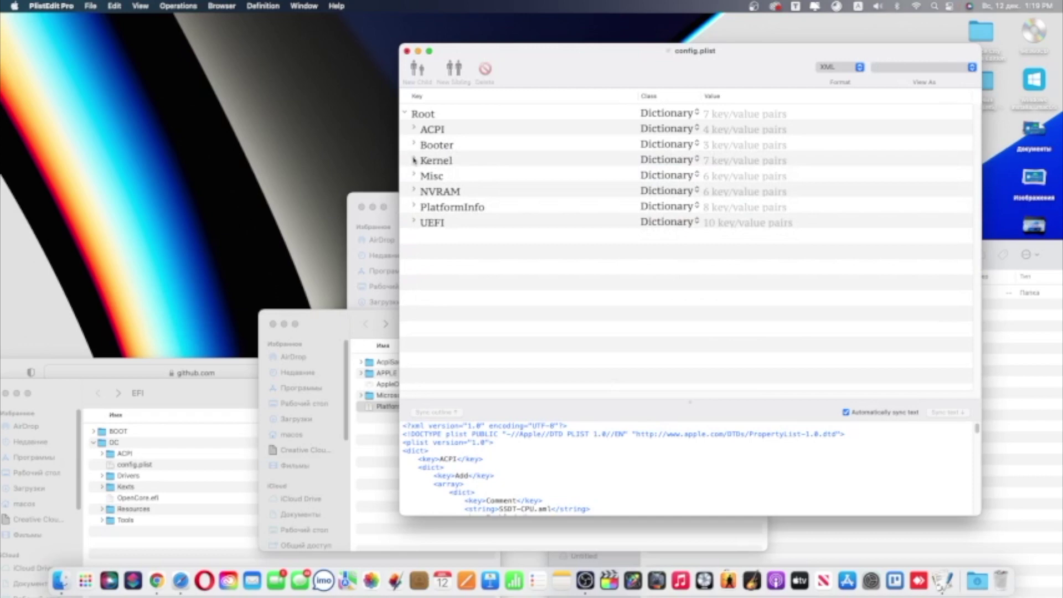
Expand Kernel > Quirks in config.plist, review its entries and select XhciPortLimit
{"action": "left_click", "coordinate": [414, 160]}
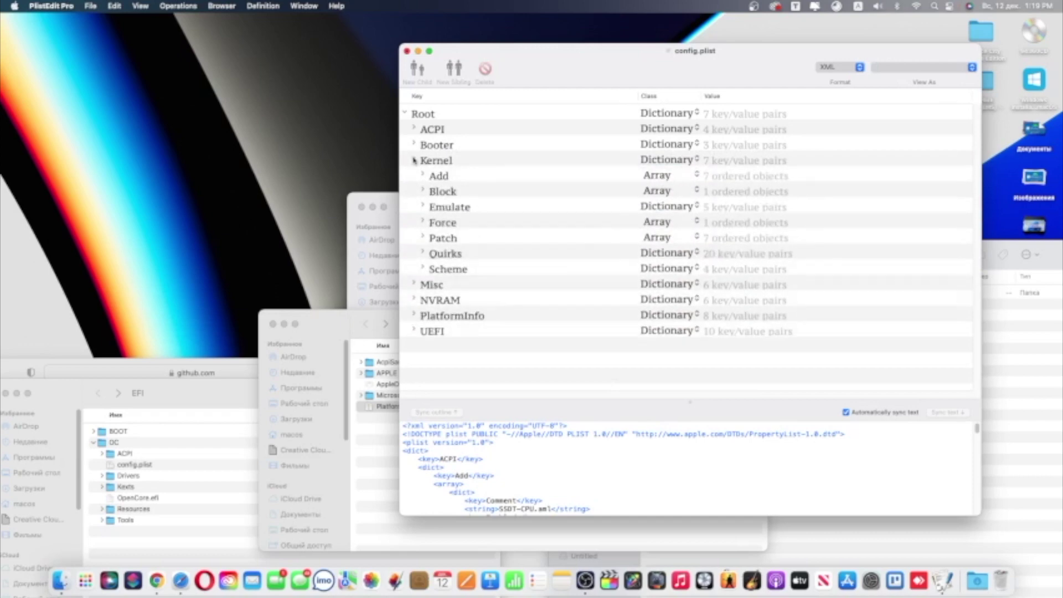
{"action": "left_click", "coordinate": [422, 253]}
{"action": "scroll", "coordinate": [717, 127], "scroll_direction": "down", "scroll_amount": 5}
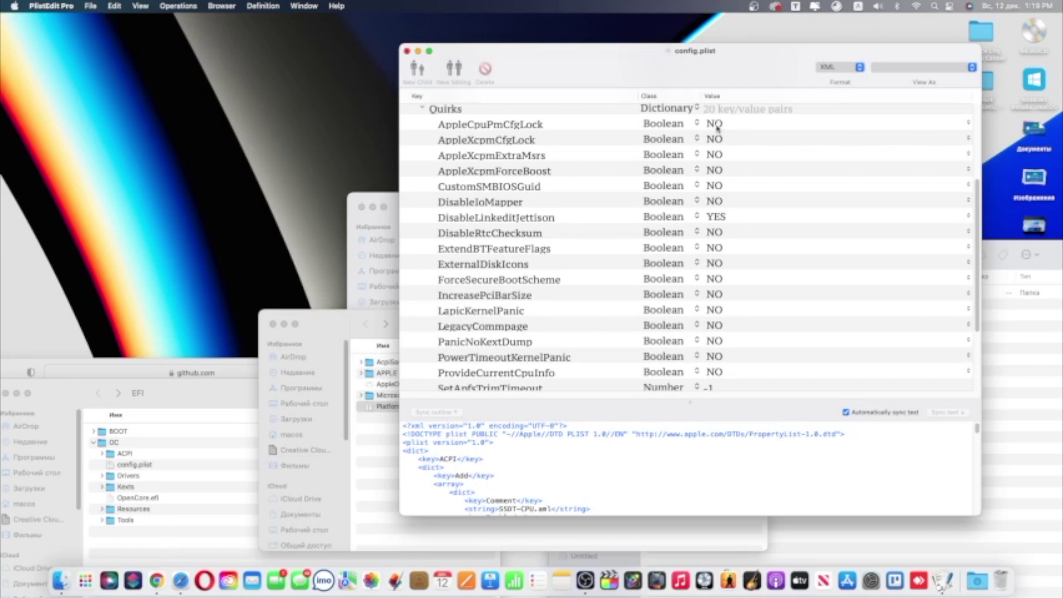
{"action": "scroll", "coordinate": [660, 277], "scroll_direction": "down", "scroll_amount": 4}
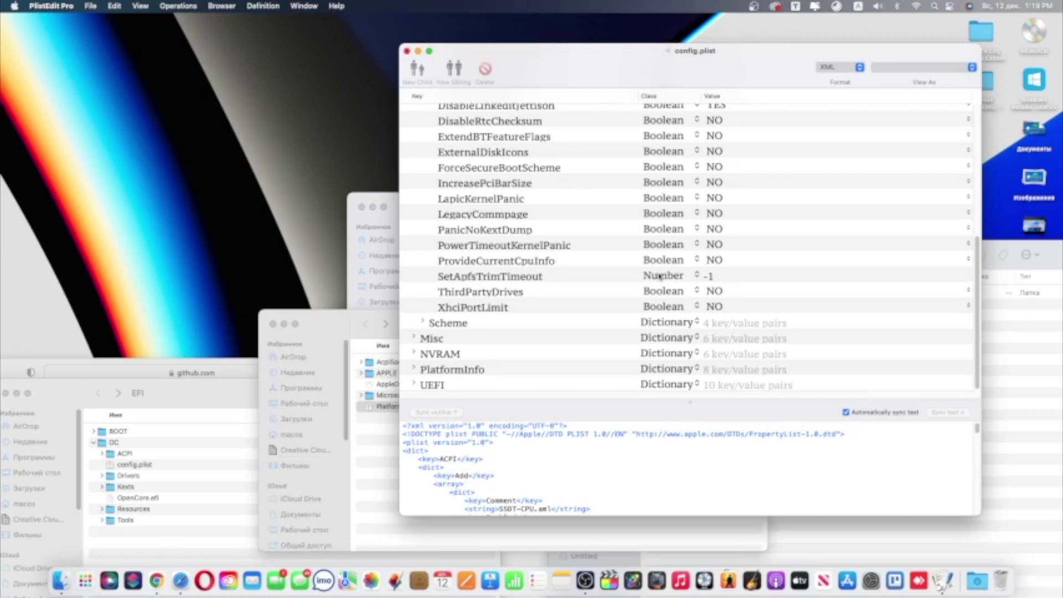
{"action": "scroll", "coordinate": [660, 277], "scroll_direction": "up", "scroll_amount": 2}
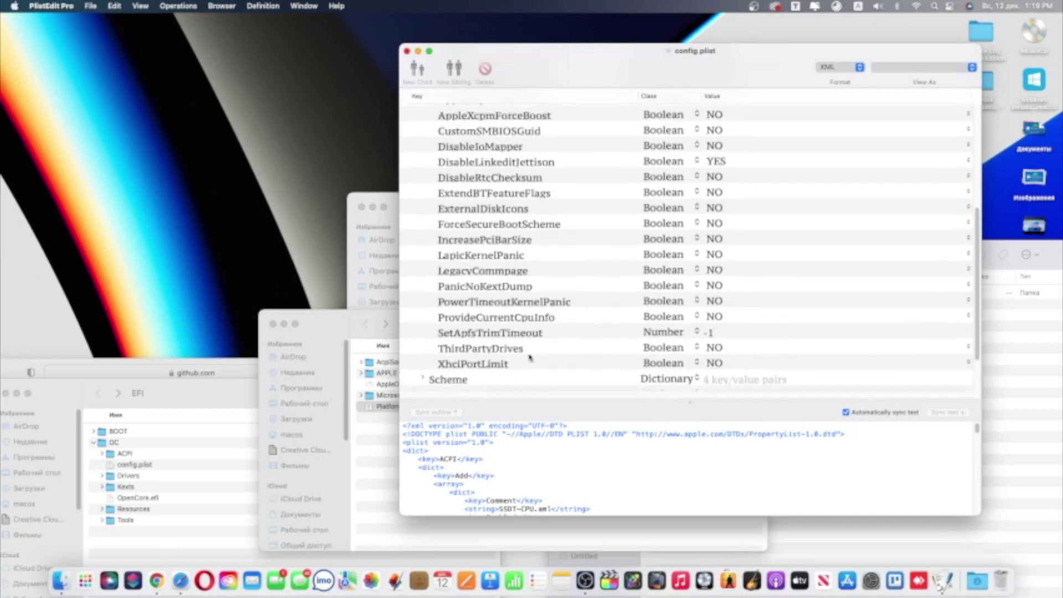
{"action": "left_click", "coordinate": [495, 364]}
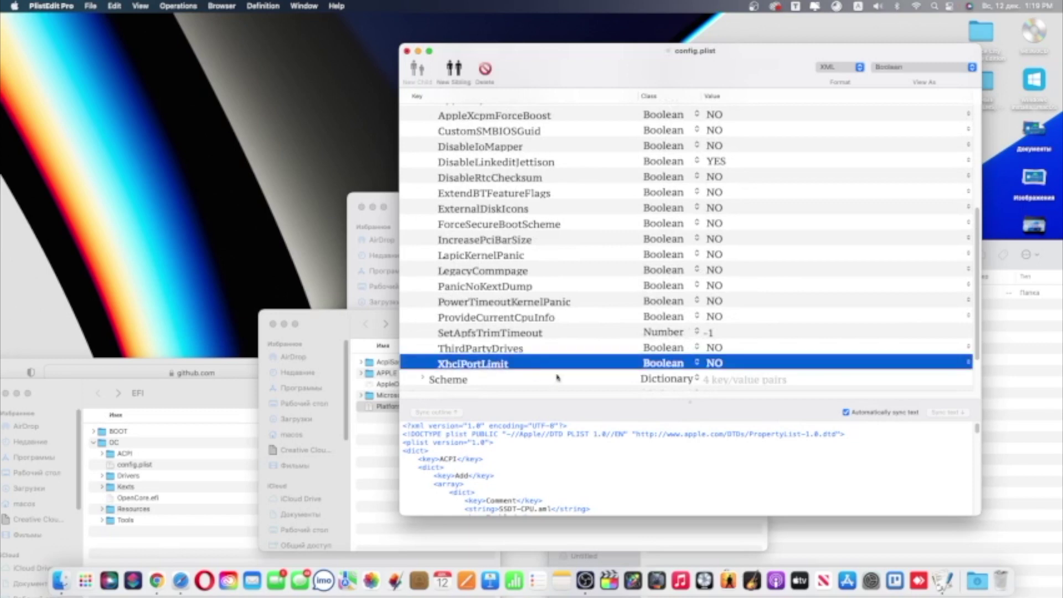